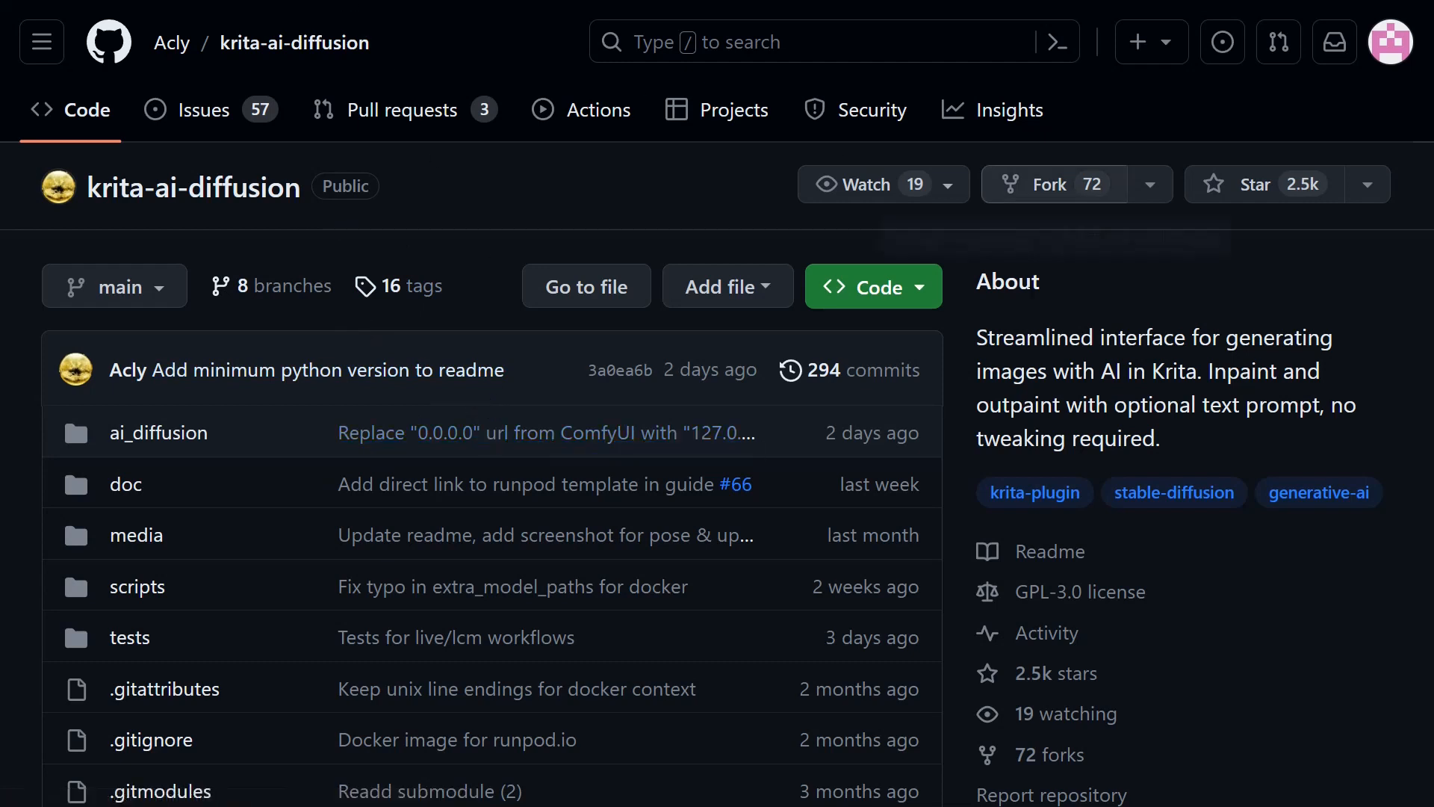
- Switch to Krita and, with a black 1.46 px brush, draw a spiky outline around the head and a small circle on each side
left_click(634, 804)
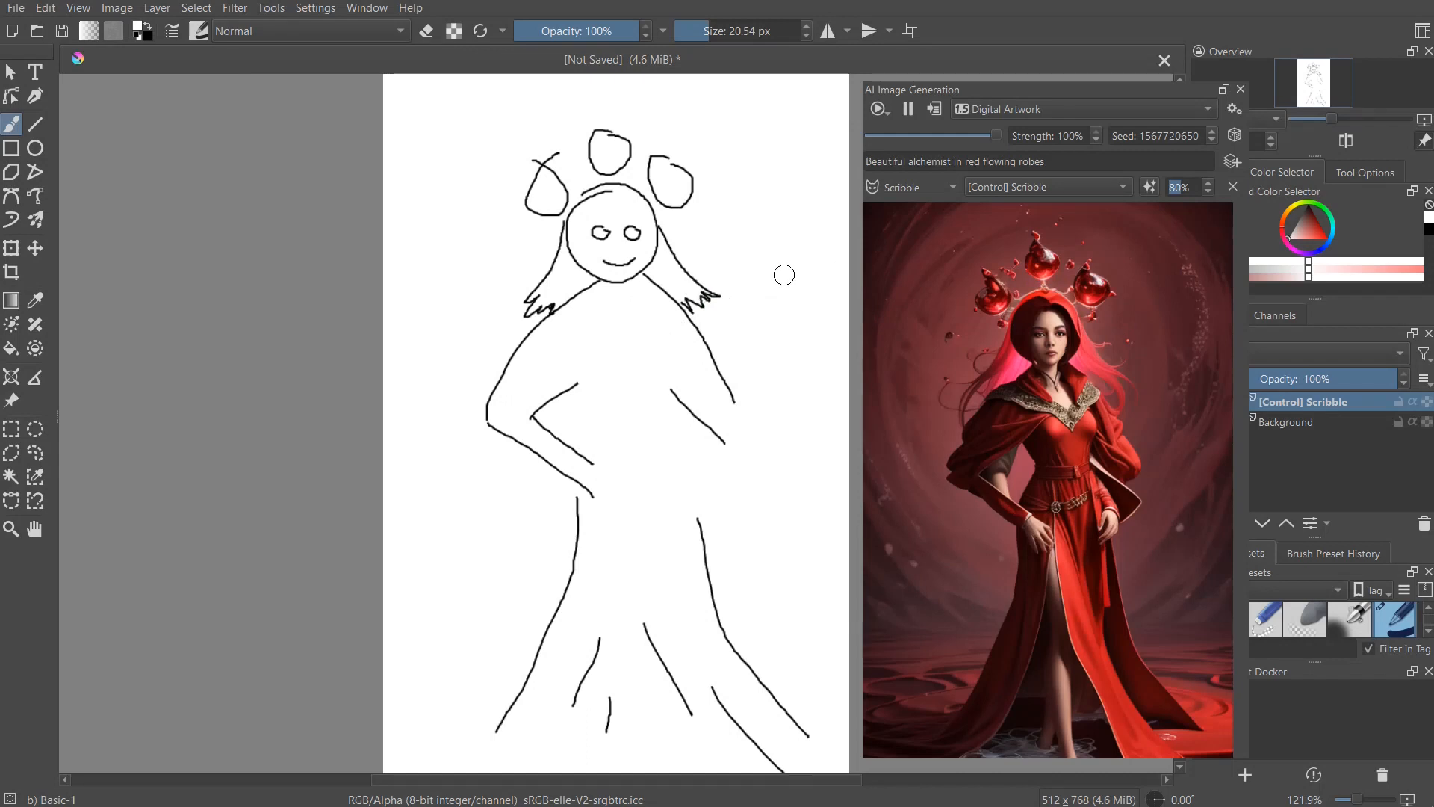
left_click(149, 29)
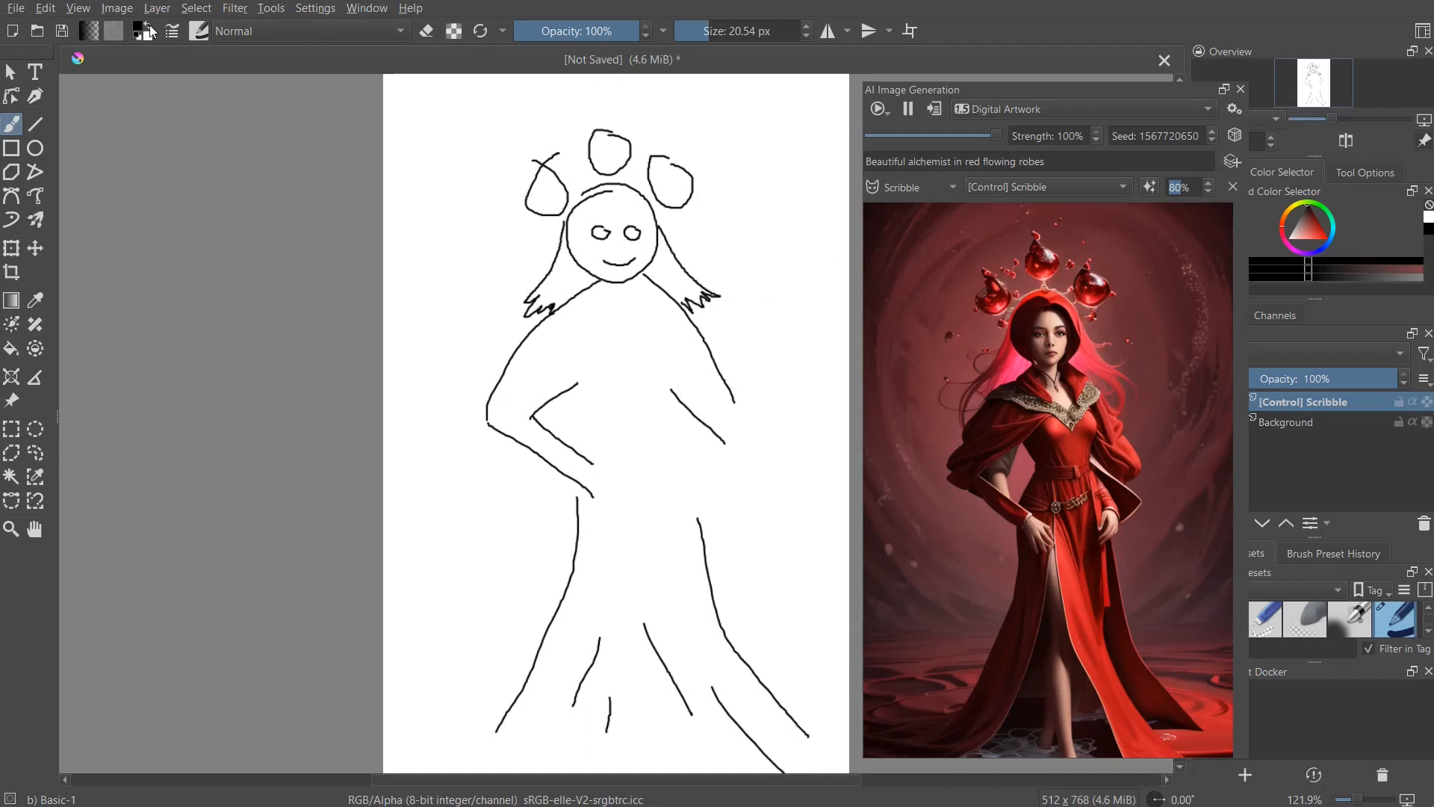
left_click(681, 30)
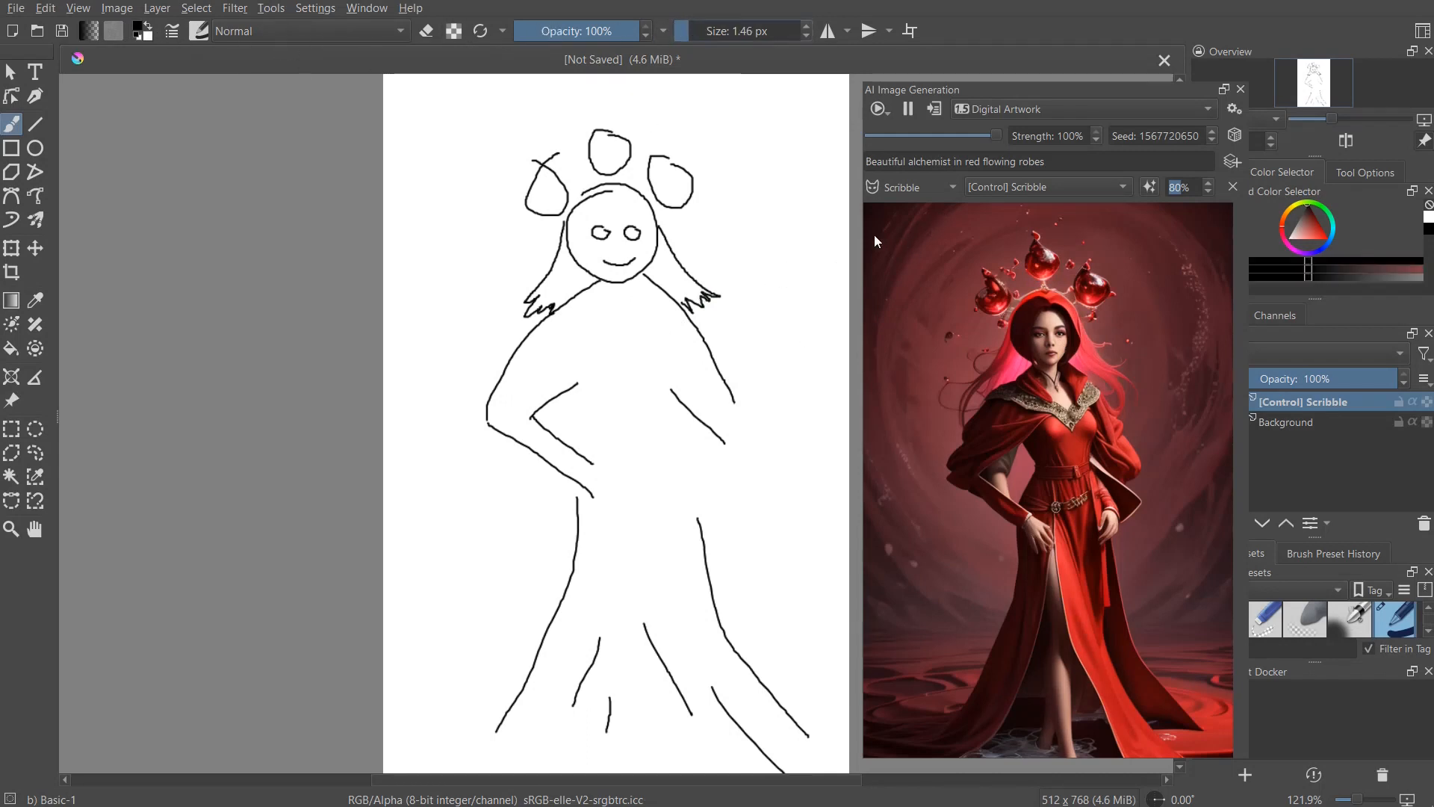
mouse_move(747, 309)
left_mouse_down()
mouse_move(826, 259)
mouse_move(704, 223)
mouse_move(784, 162)
mouse_move(692, 117)
mouse_move(548, 98)
mouse_move(464, 113)
mouse_move(445, 150)
mouse_move(447, 284)
mouse_move(469, 324)
left_mouse_up()
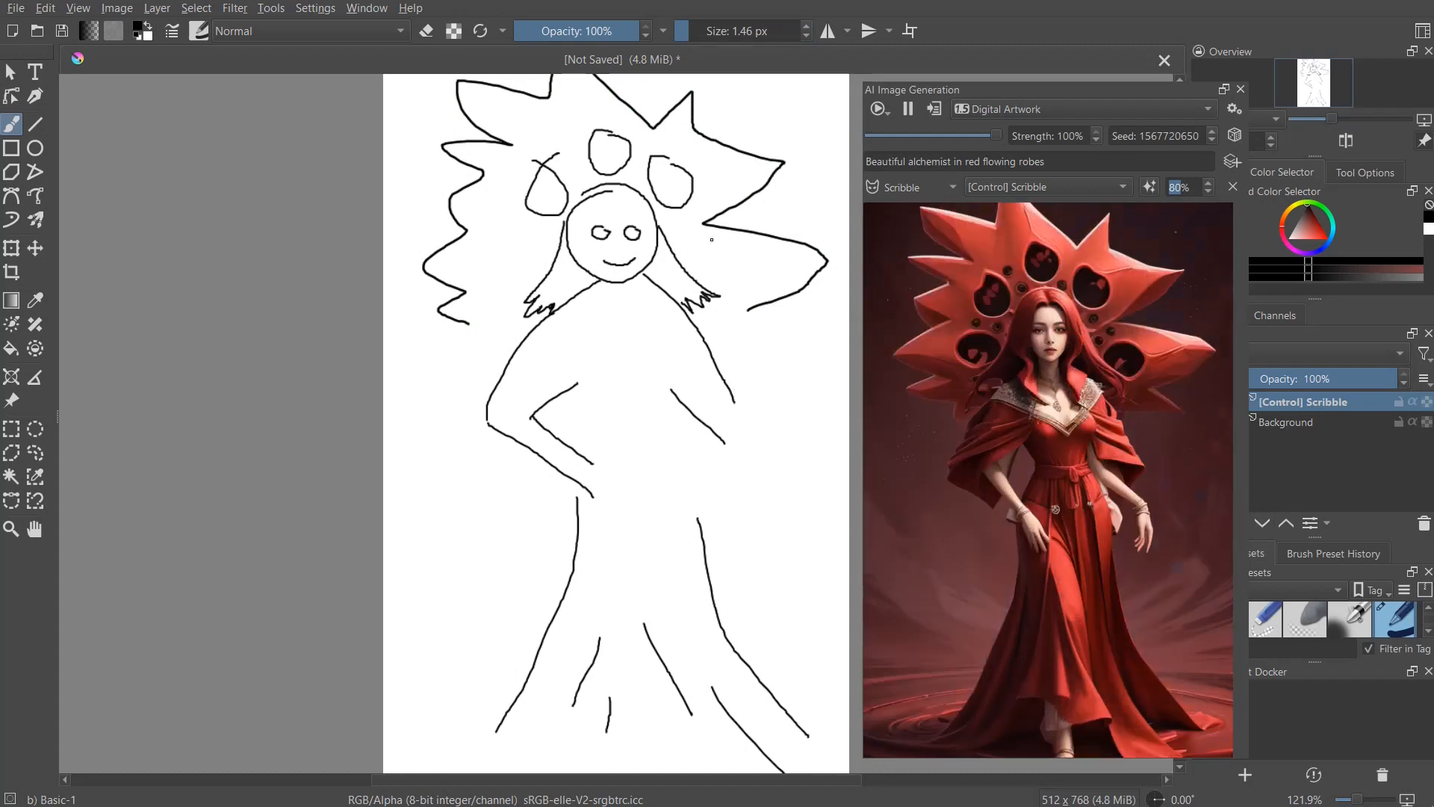
mouse_move(729, 252)
left_mouse_down()
mouse_move(680, 261)
mouse_move(721, 248)
left_mouse_up()
left_click_drag(499, 240, 502, 241)
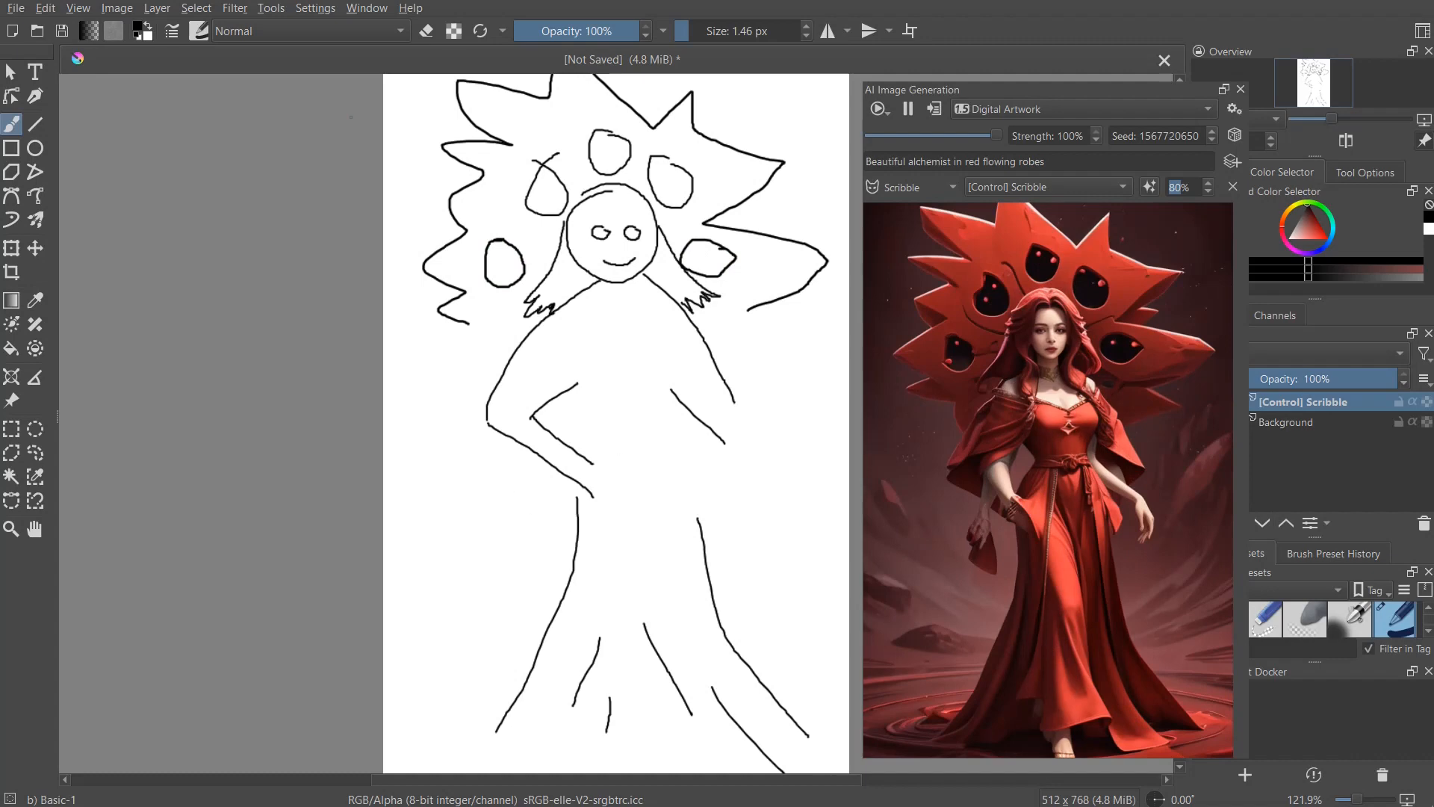
- Paint over the figure's bent forearm lines in white with a 24.82 px brush on the [Control] Scribble layer
left_click(150, 26)
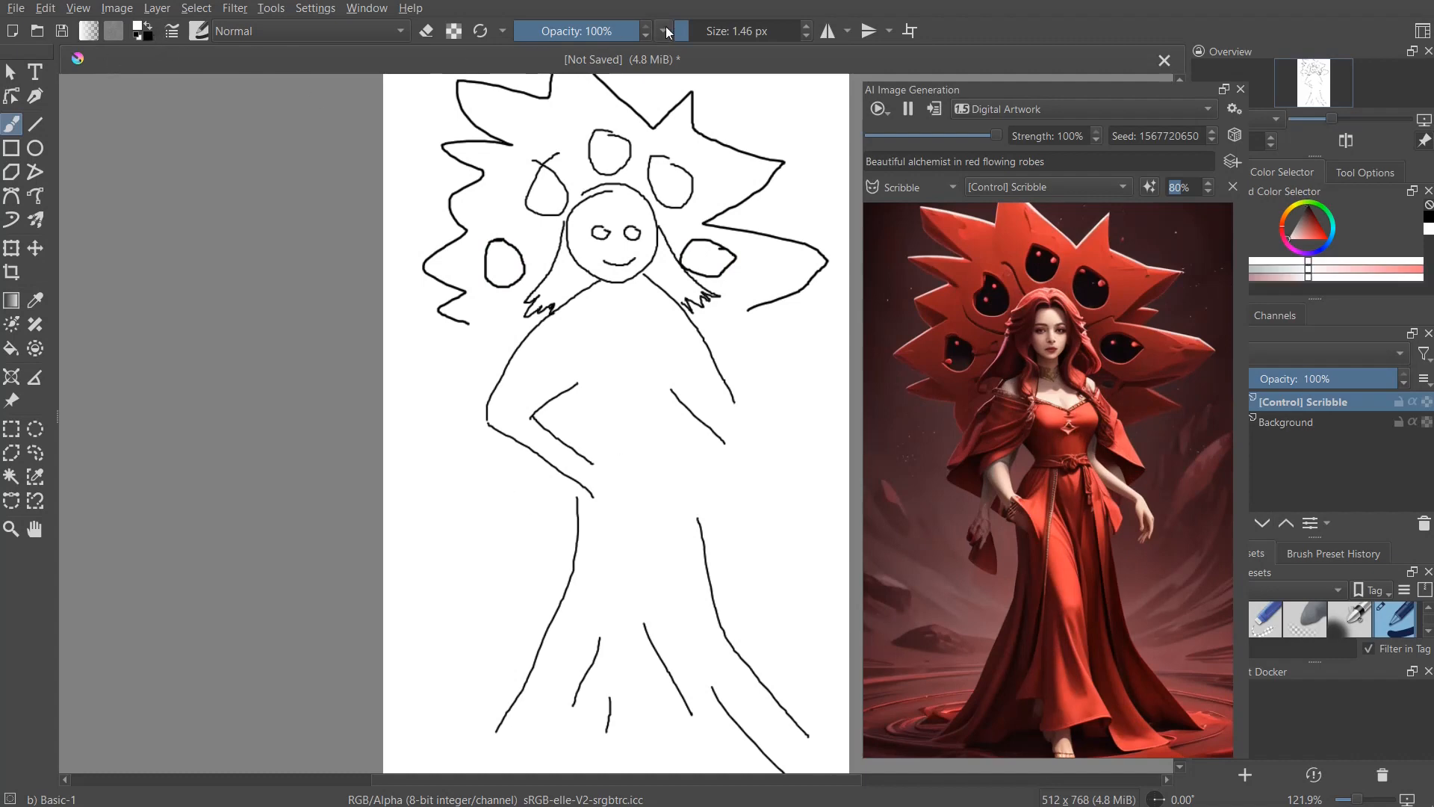
left_click(753, 30)
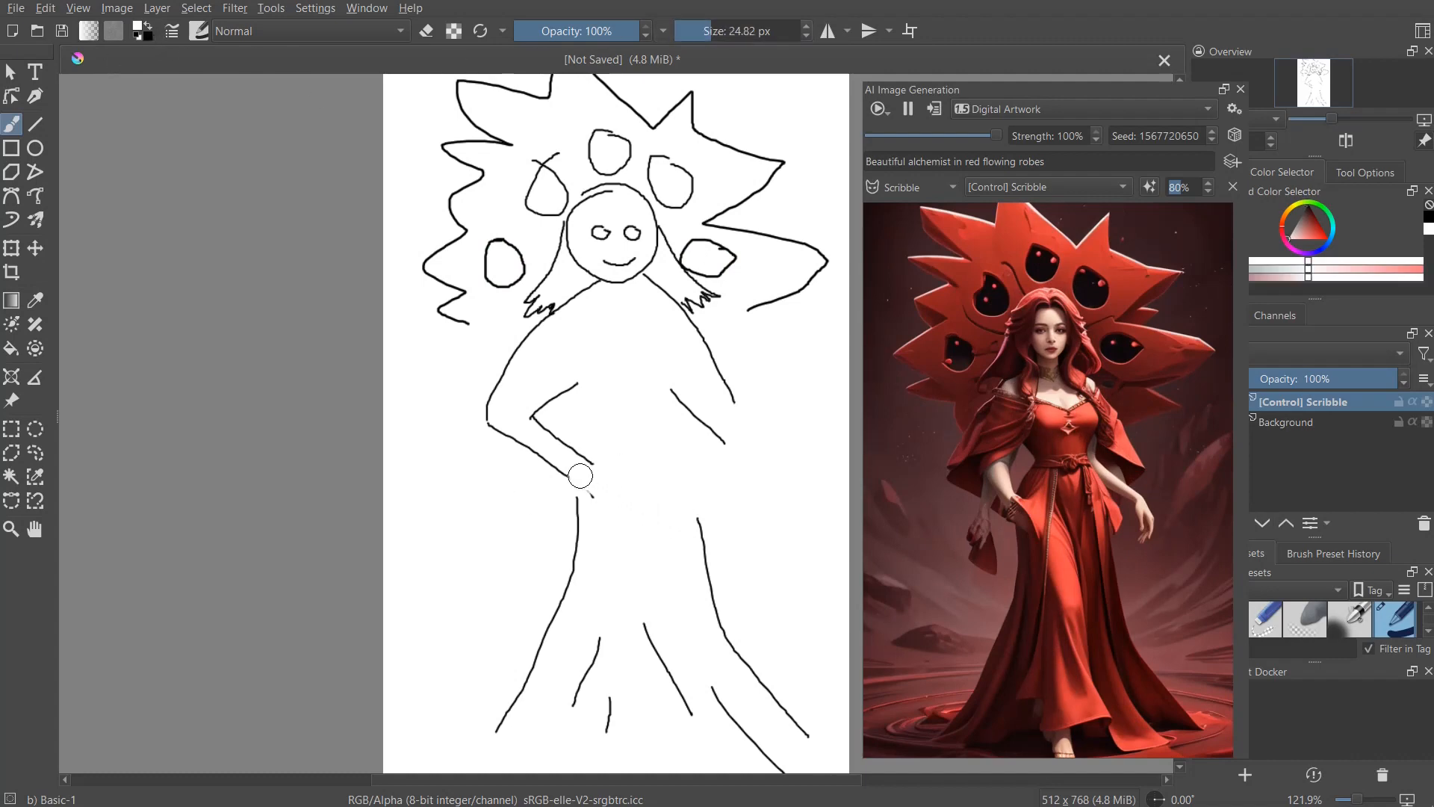
mouse_move(581, 475)
left_mouse_down()
mouse_move(528, 449)
mouse_move(592, 485)
mouse_move(553, 444)
mouse_move(569, 443)
mouse_move(586, 490)
left_mouse_up()
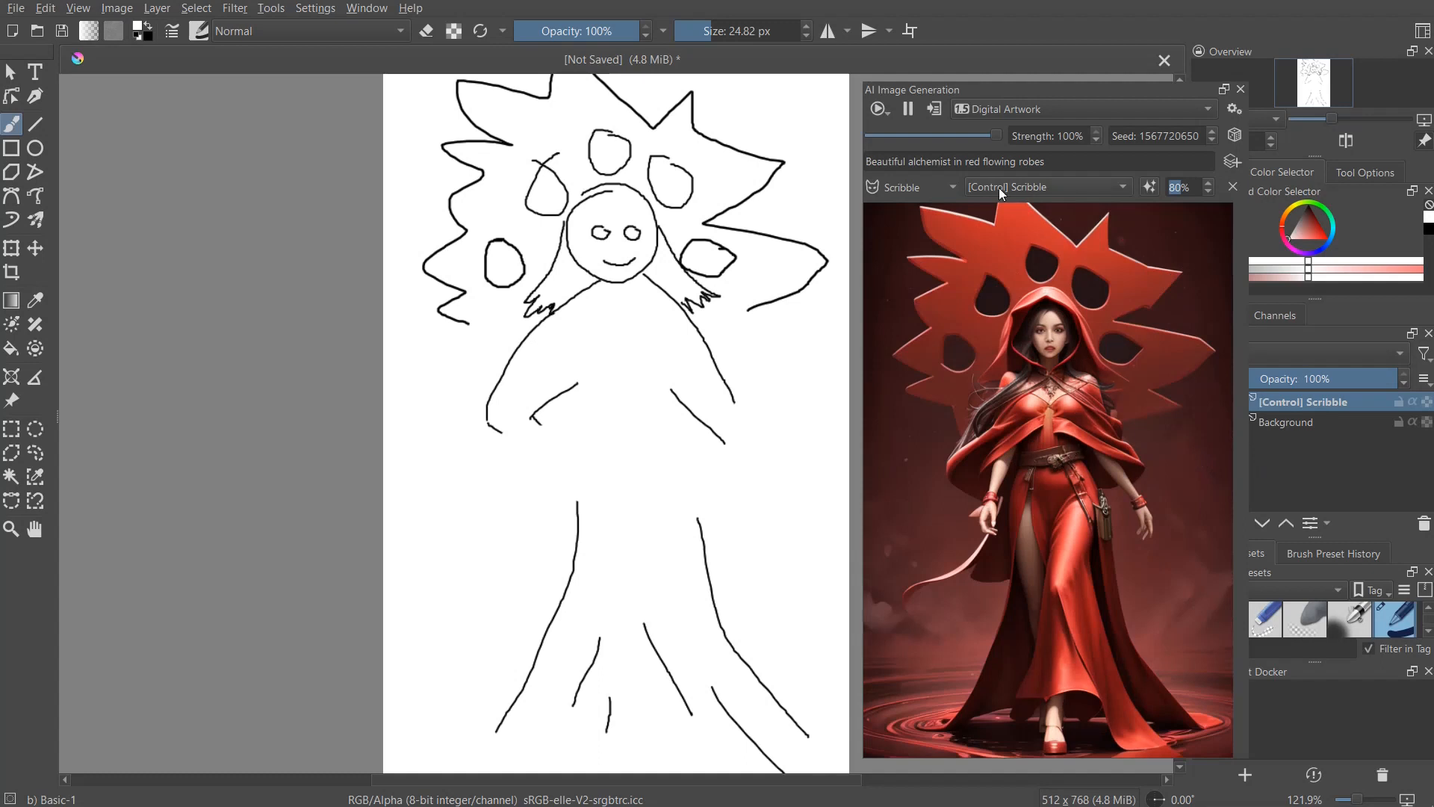
- Append "surrounded by magic" to the end of the AI image generation prompt
left_click(1069, 164)
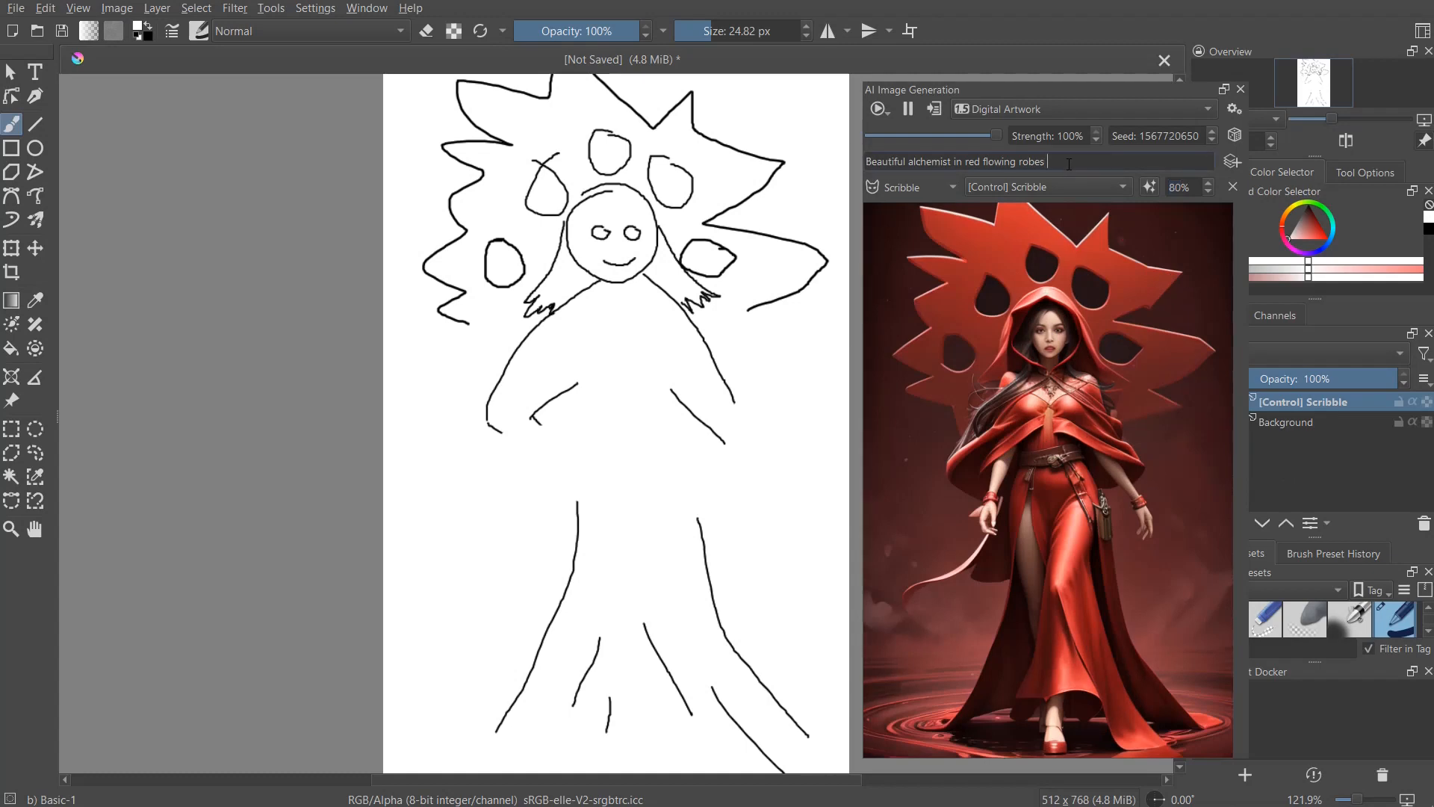
type("surrounded by magic")
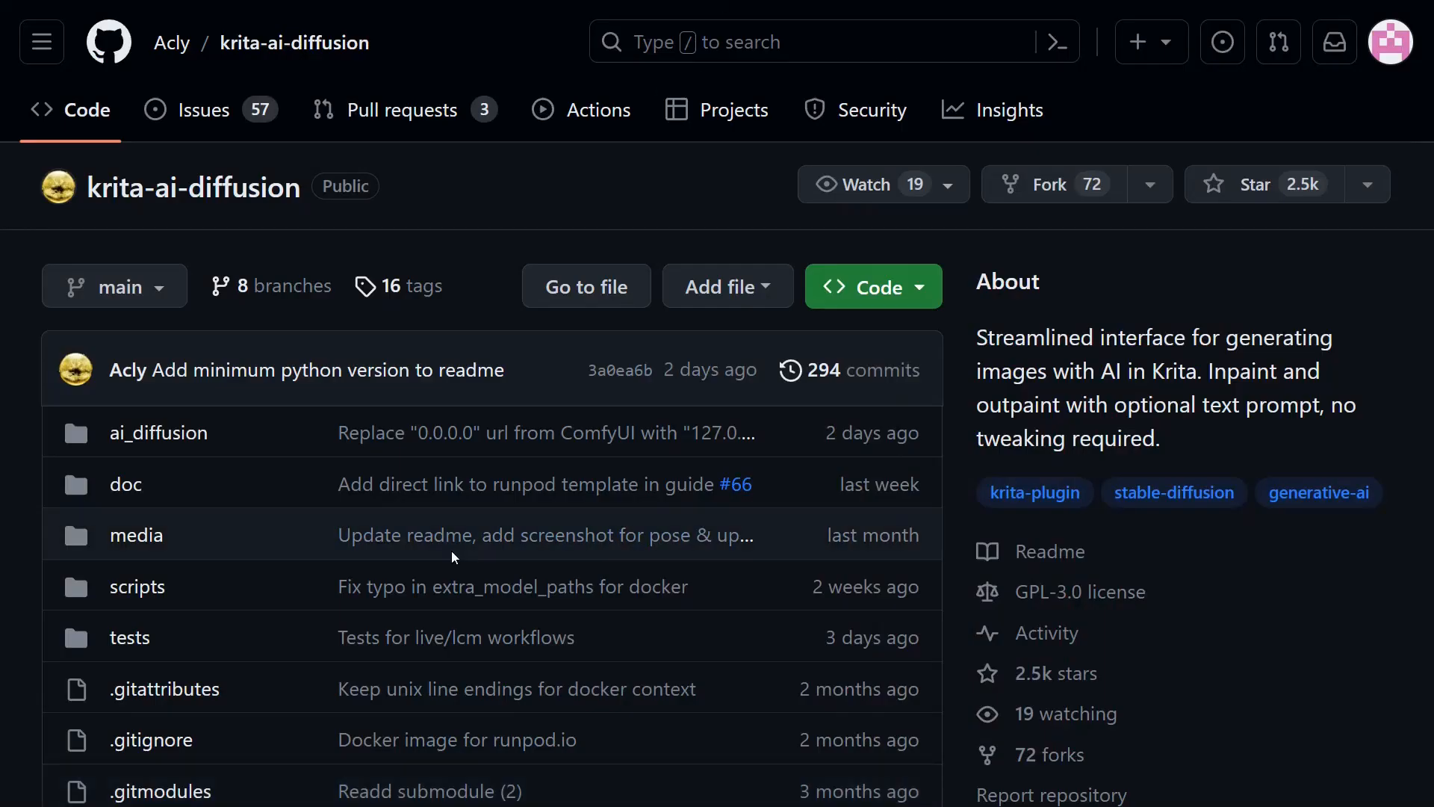
- Switch to the krita-ai-diffusion GitHub page and read the README's introduction and example screenshot
scroll(455, 557, "down", 15)
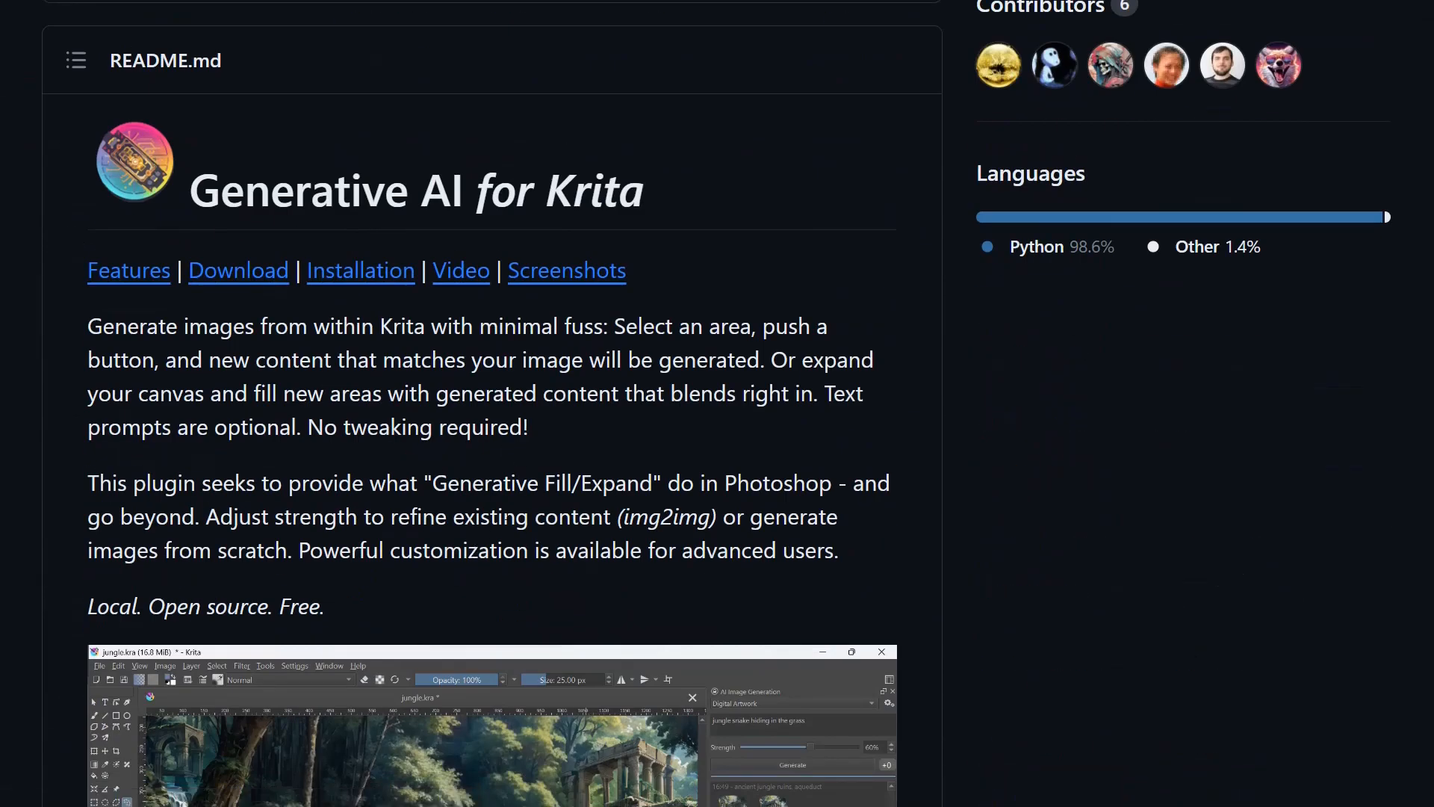
scroll(509, 498, "down", 4)
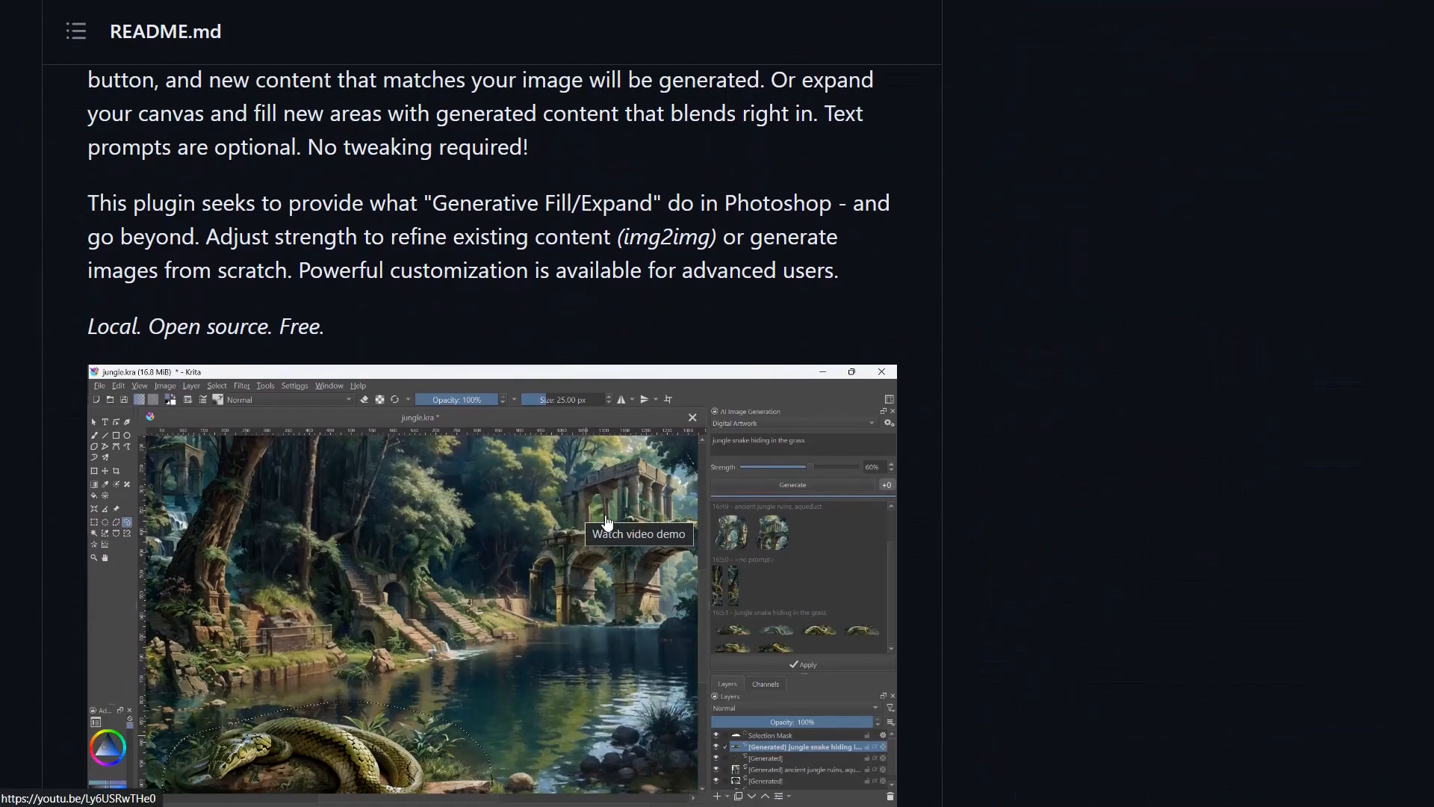
scroll(607, 522, "down", 5)
scroll(606, 521, "up", 7)
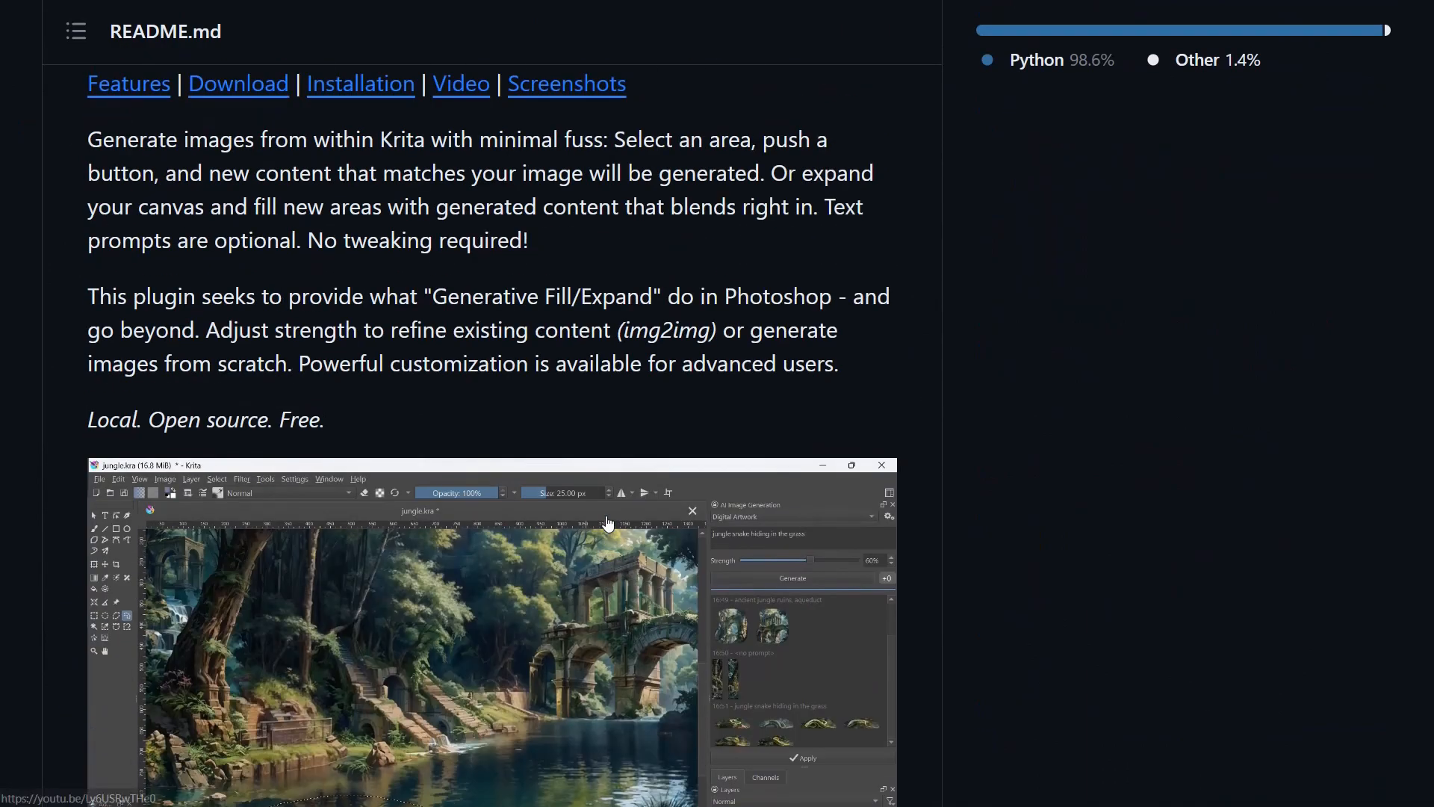
scroll(609, 522, "up", 1)
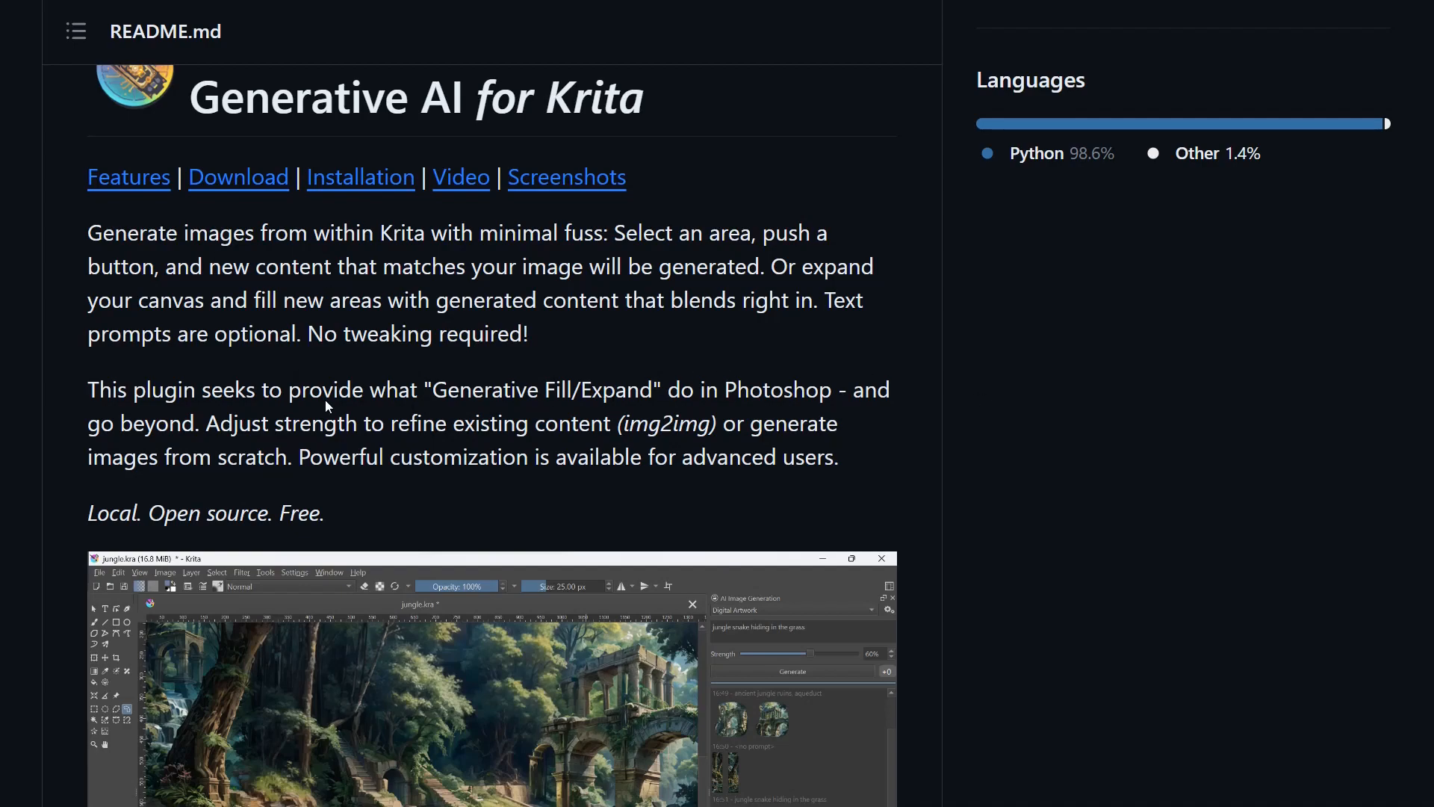
scroll(621, 339, "up", 15)
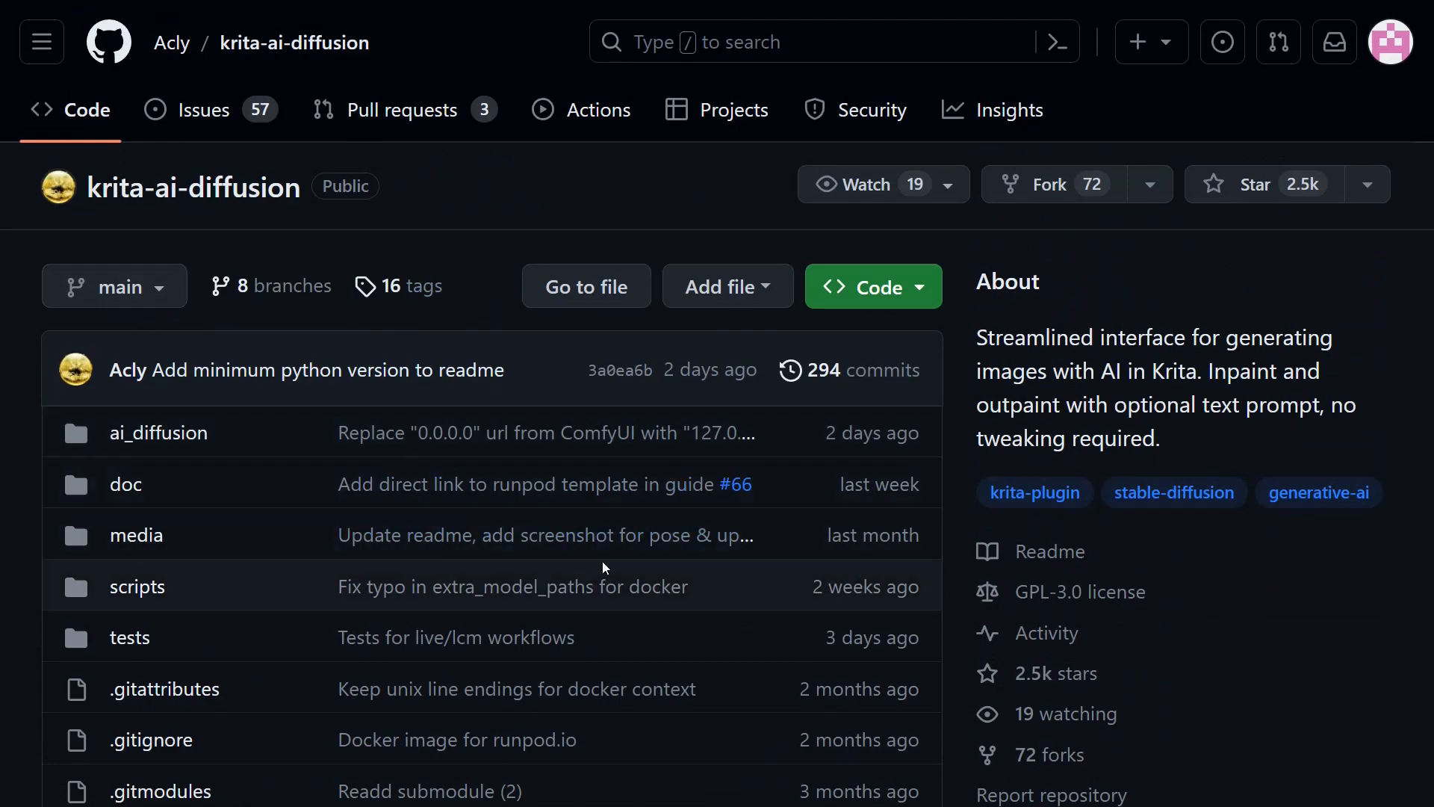
- Examine the README's features, requirements, hardware support and installation instructions
scroll(602, 562, "down", 7)
scroll(602, 562, "down", 7)
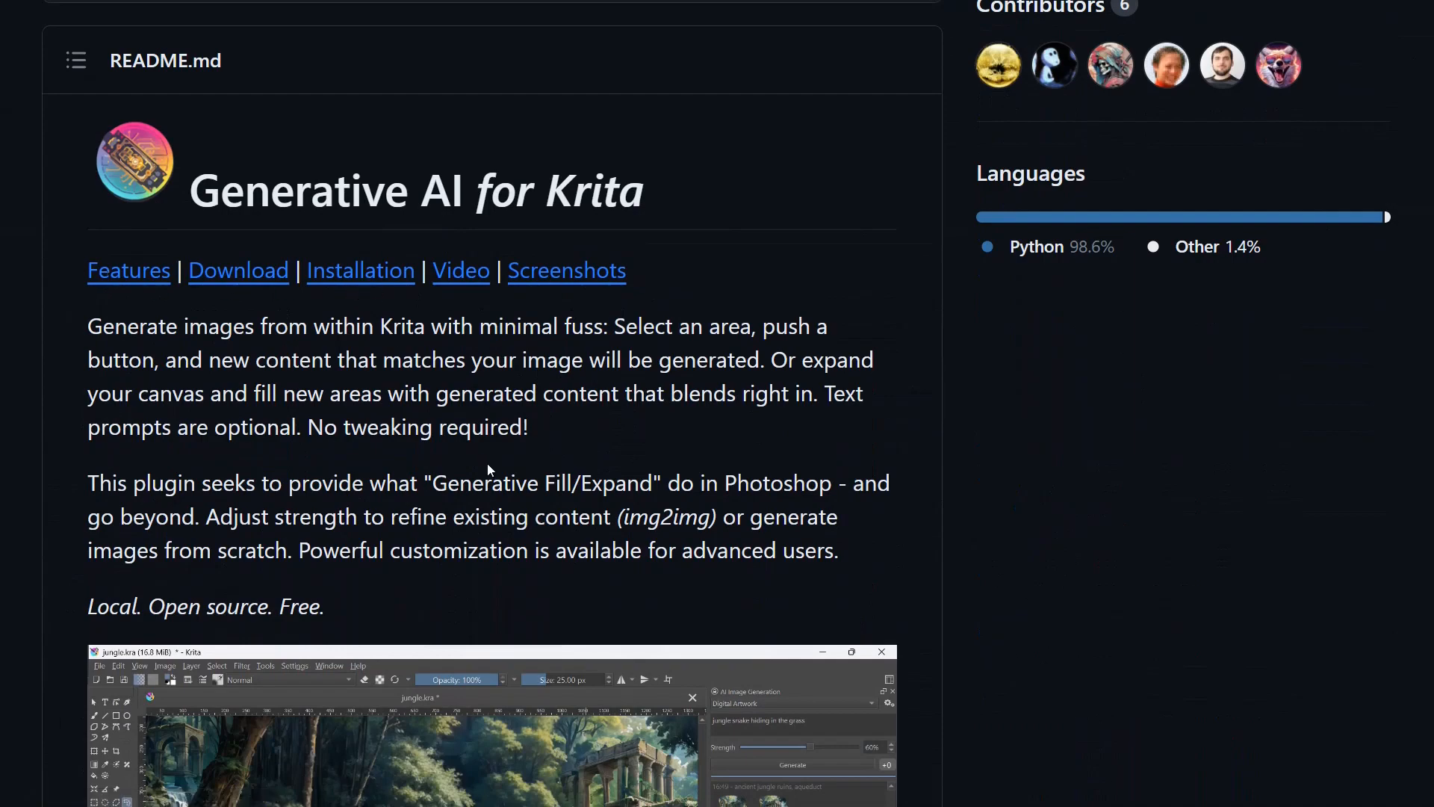
scroll(536, 218, "down", 10)
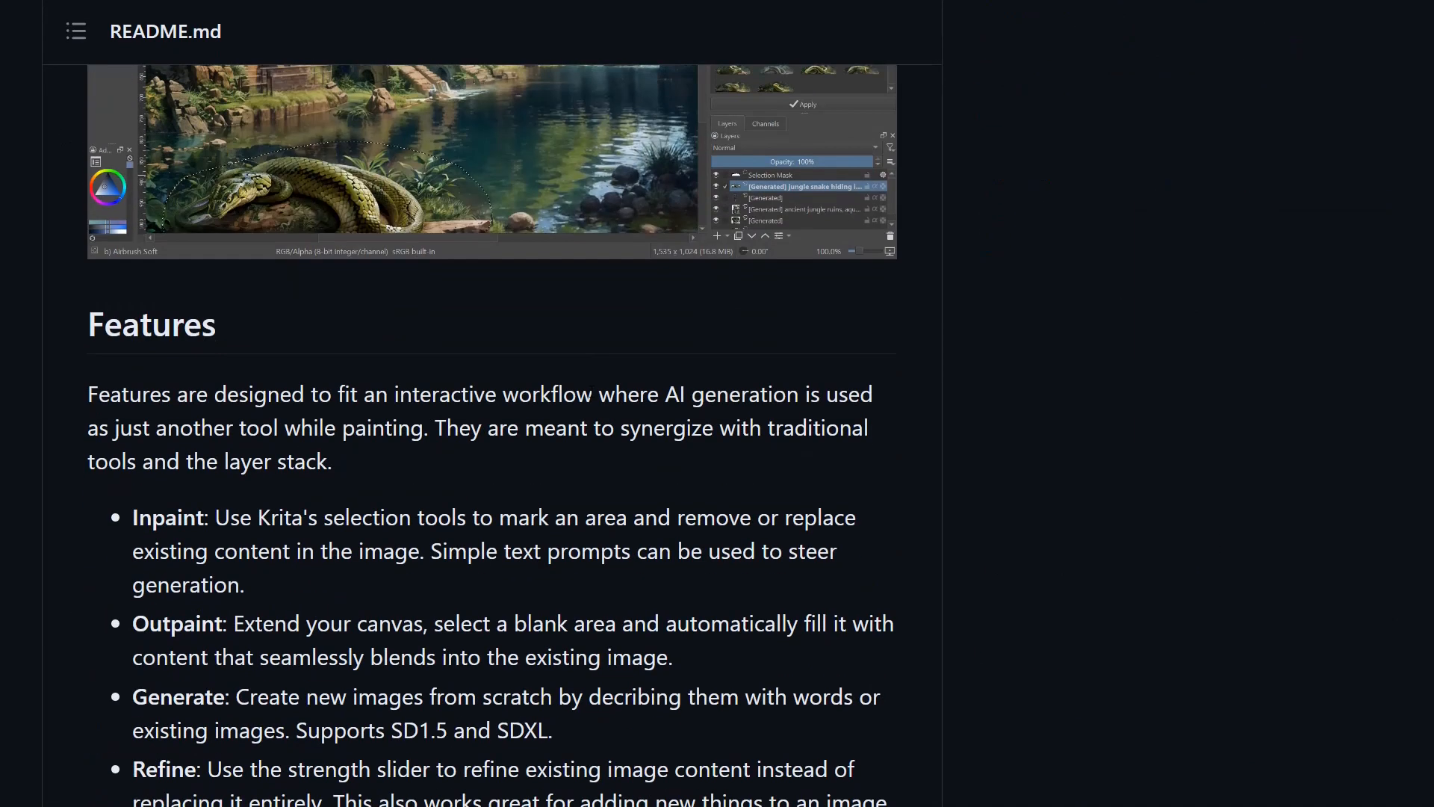
scroll(591, 391, "down", 14)
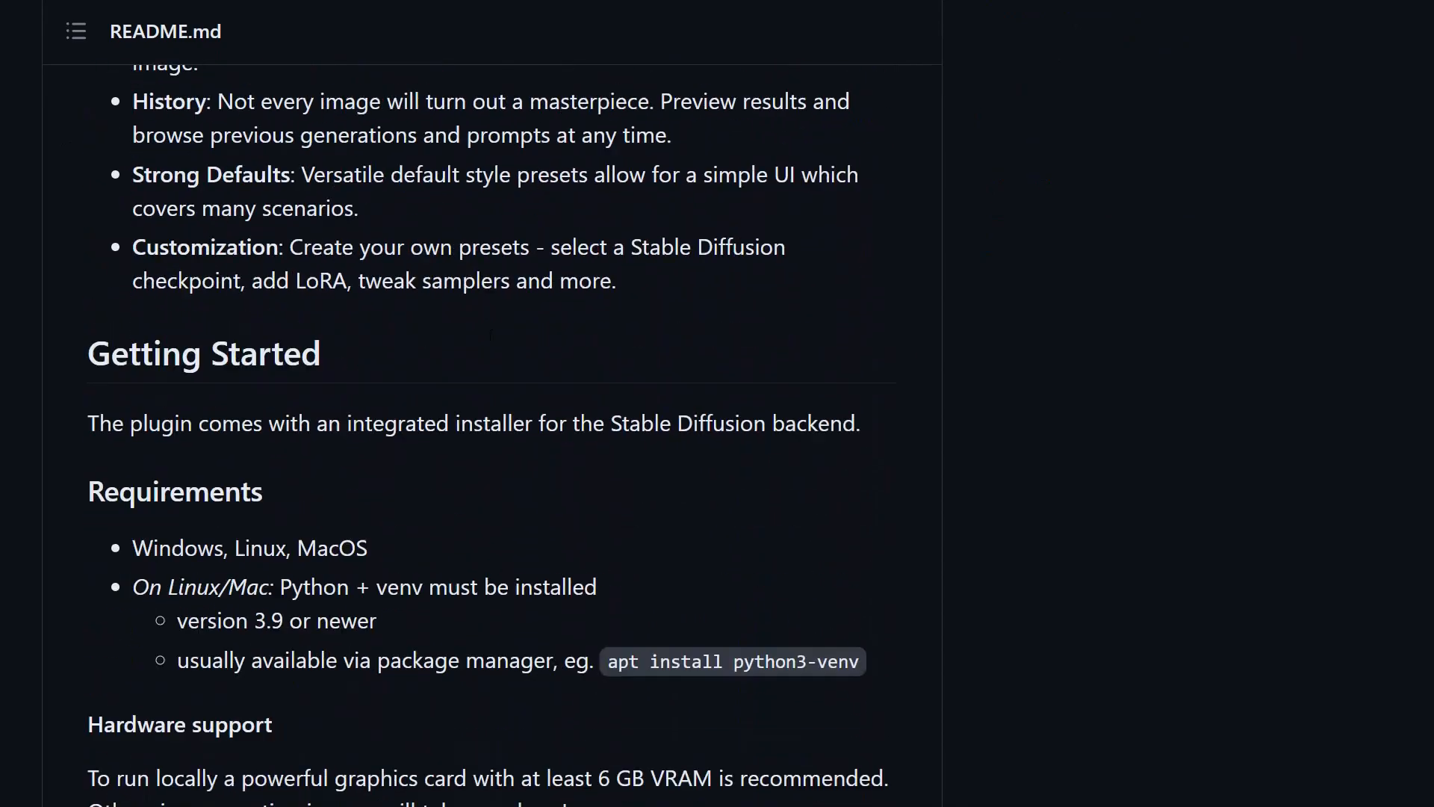
scroll(475, 359, "down", 10)
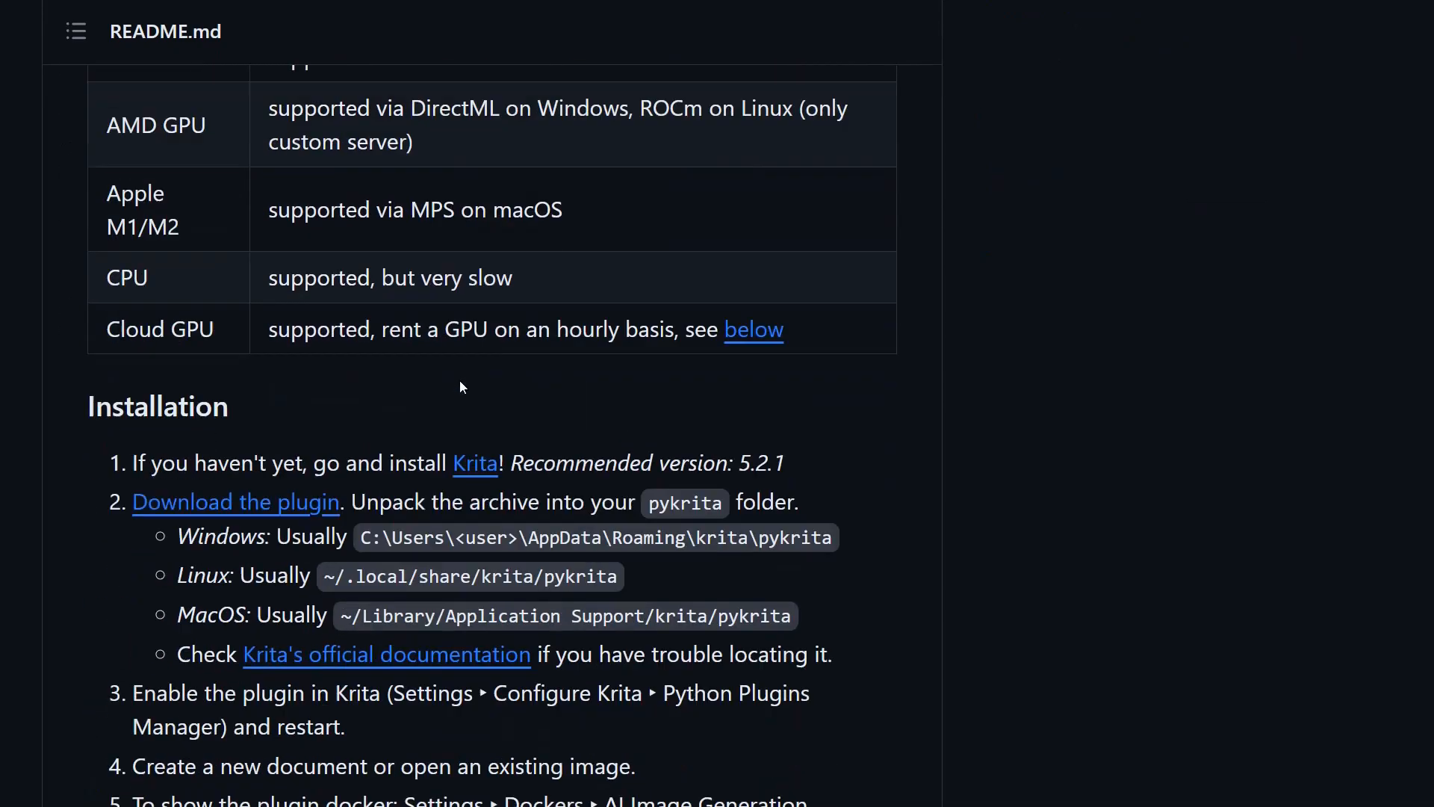
scroll(460, 384, "down", 5)
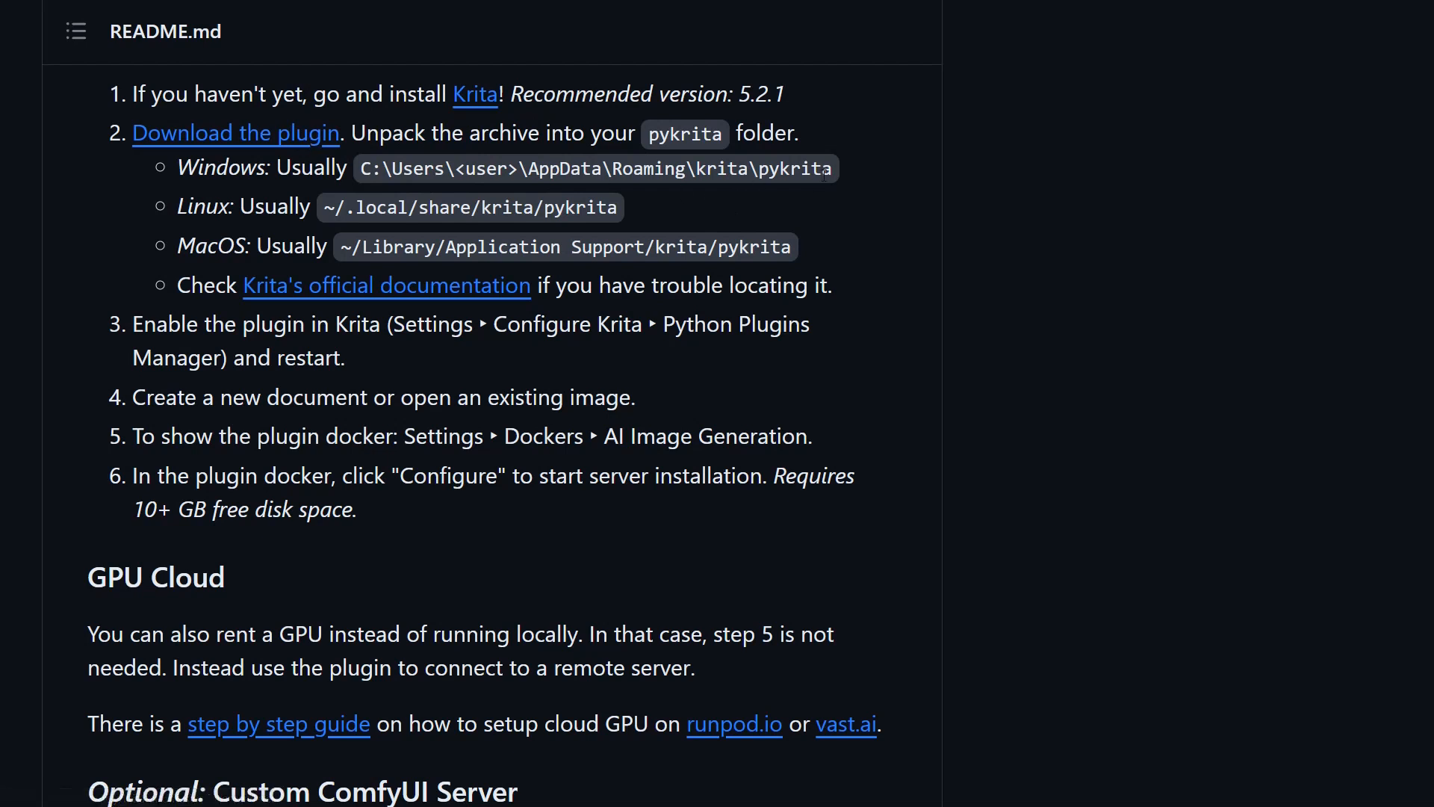
- Highlight the pykrita folder in the README's Windows install path and bring up a File Explorer window briefly
left_click_drag(759, 169, 833, 169)
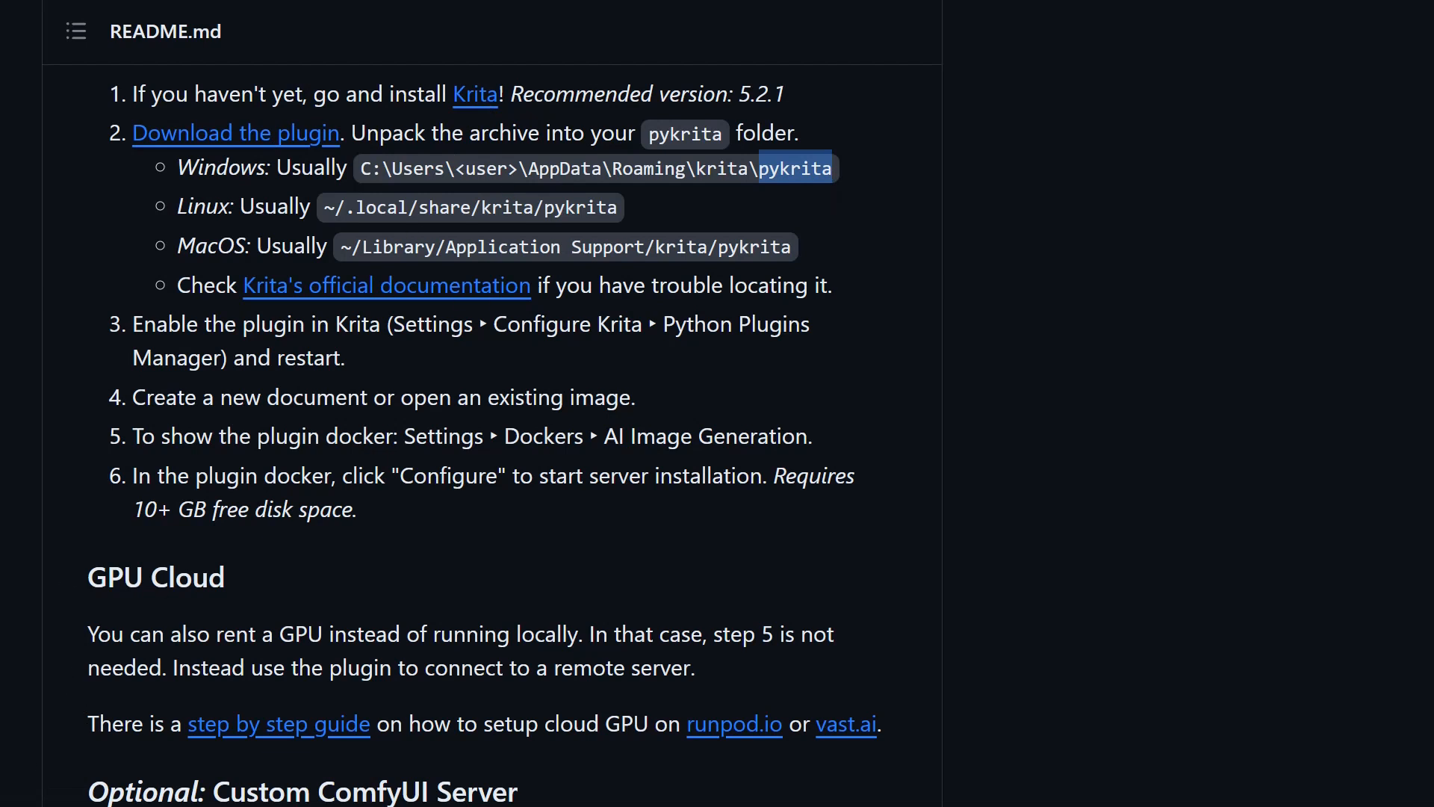
left_click(15, 806)
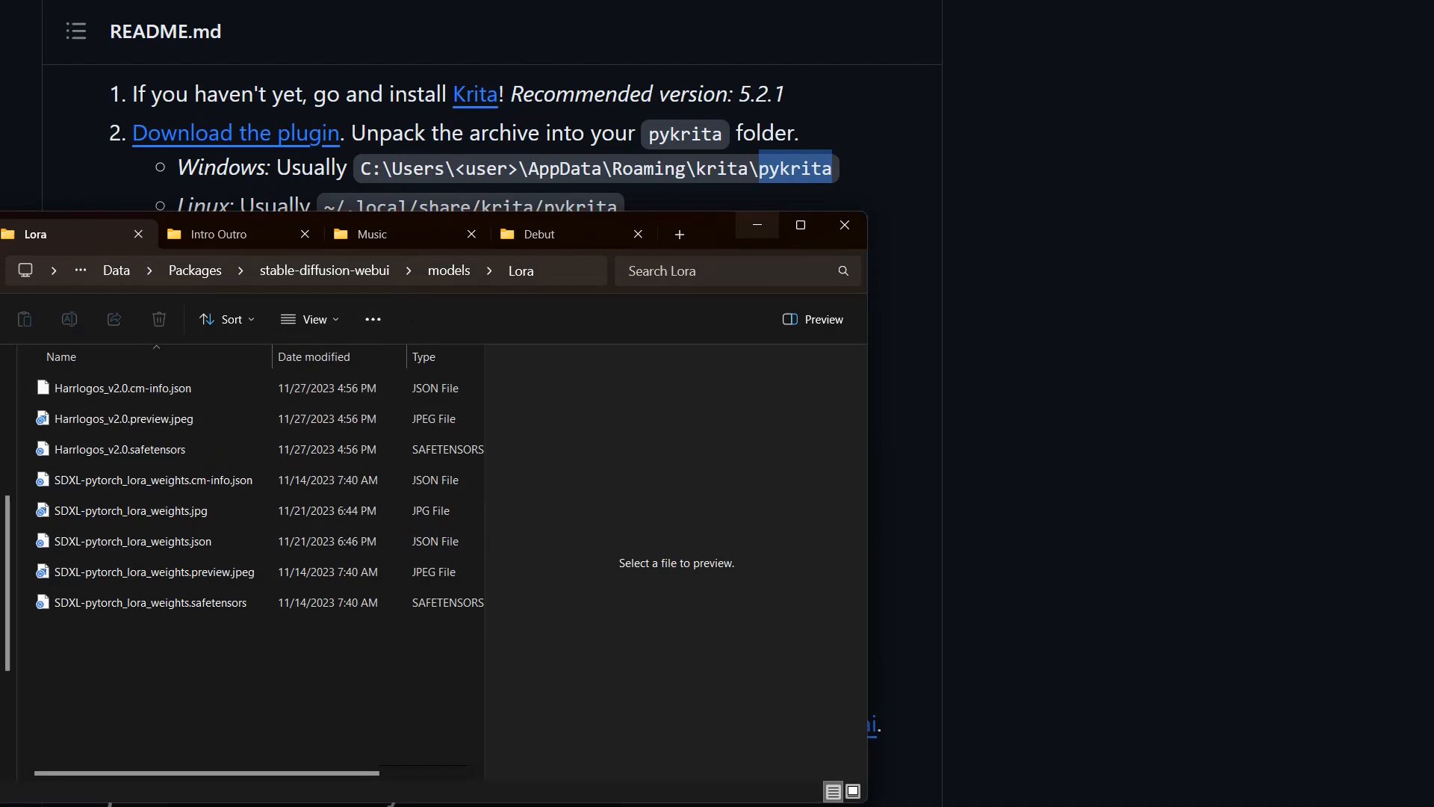
left_click(470, 189)
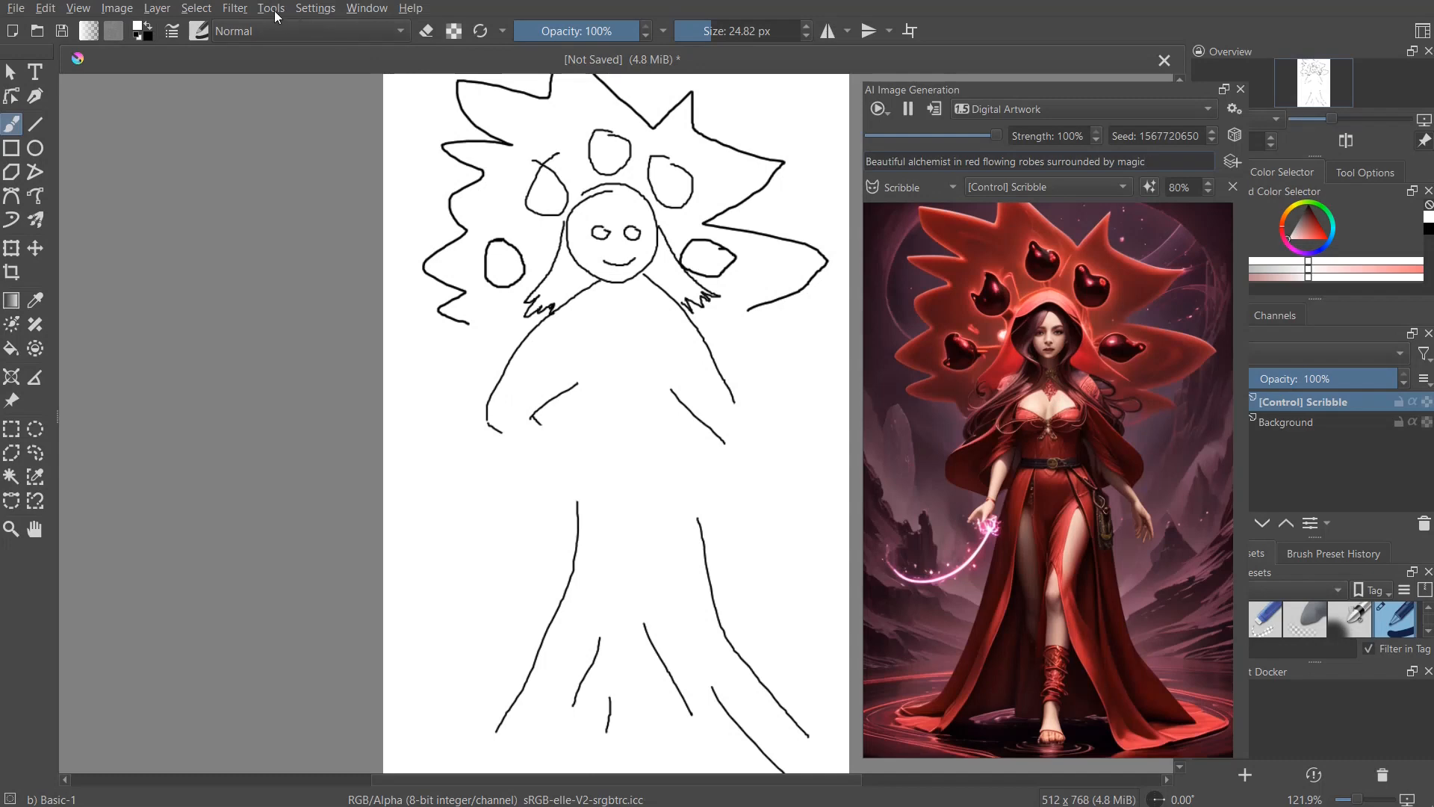
- In Krita, check the AI Image Diffusion entry in the Python Plugin Manager settings and close them without changes
left_click(272, 8)
mouse_move(310, 9)
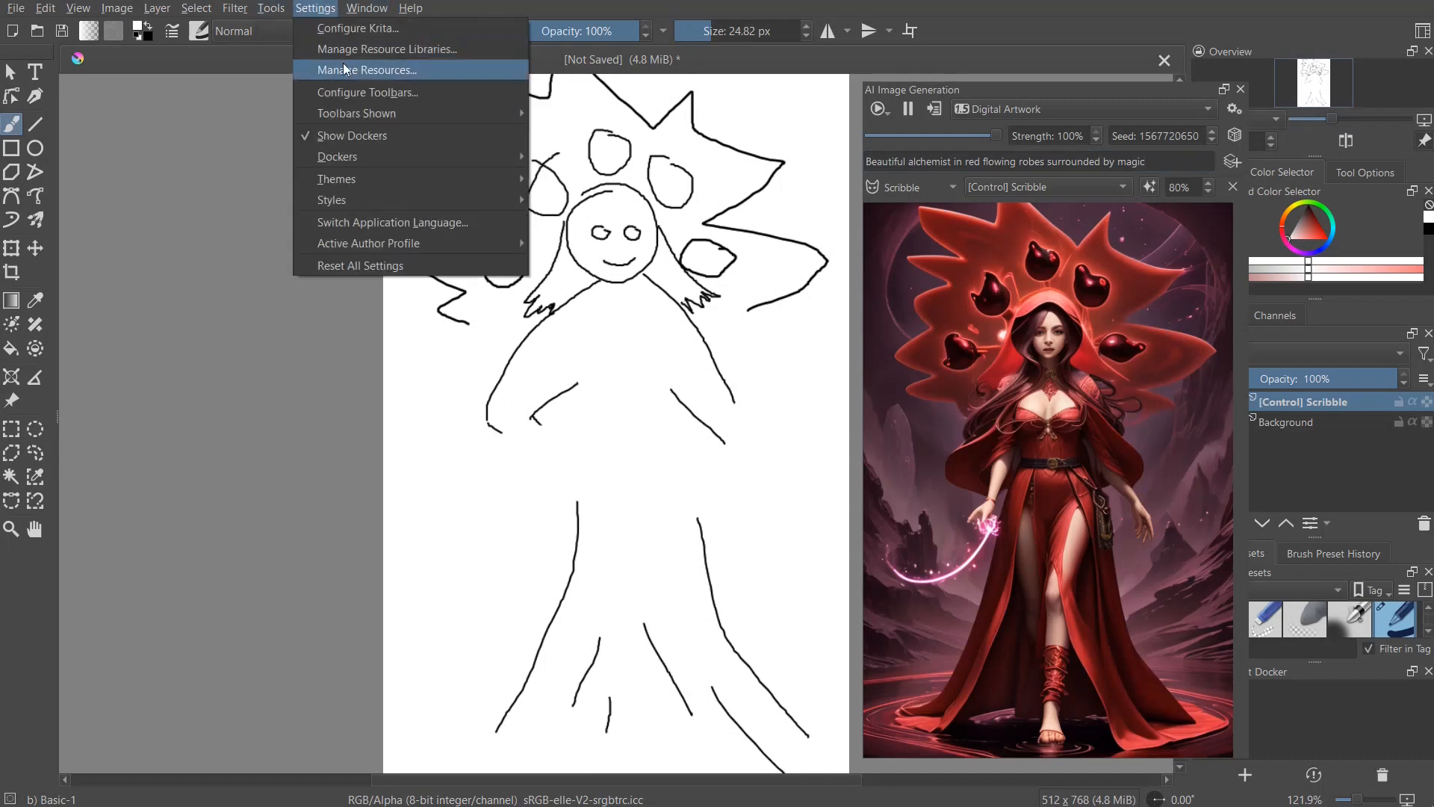
left_click(366, 33)
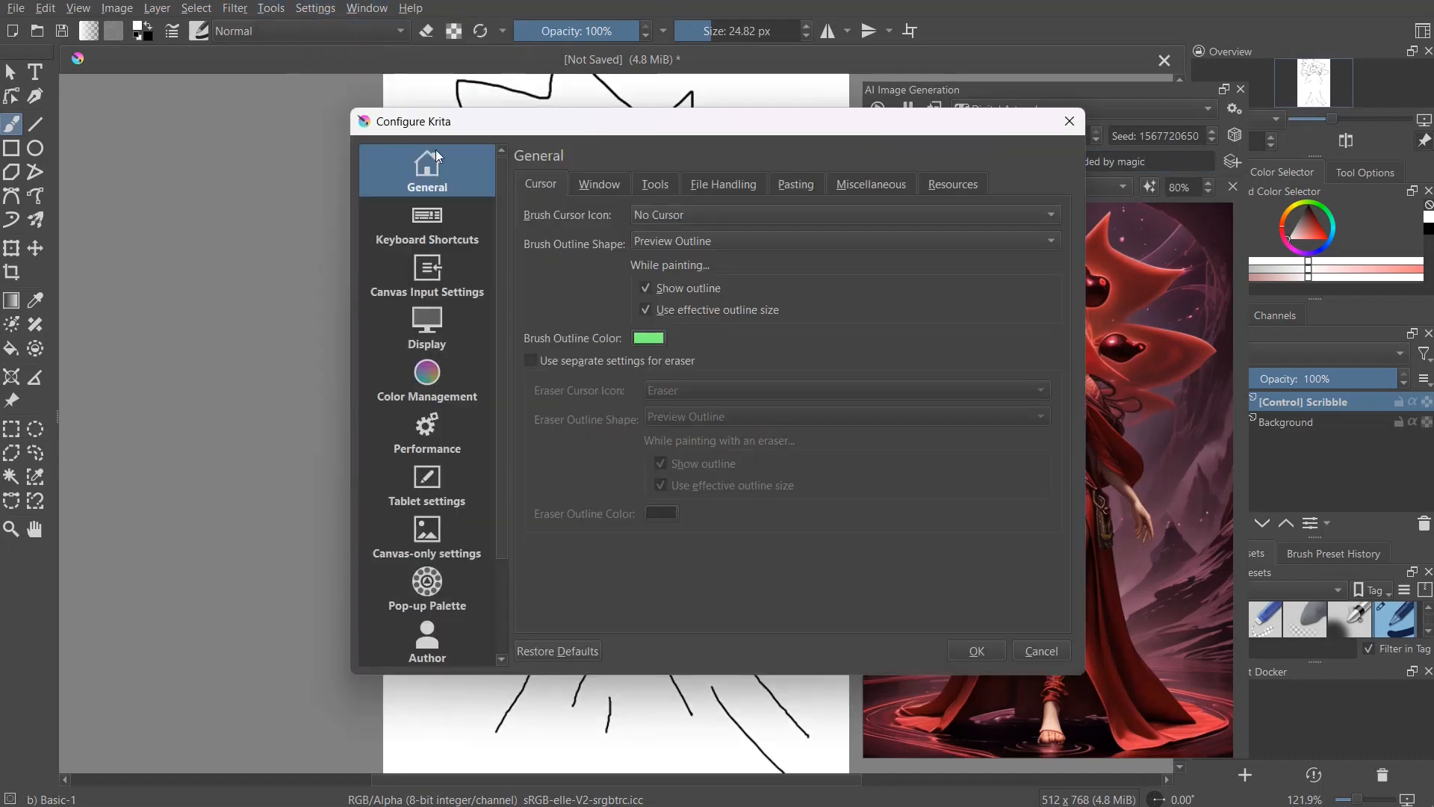
scroll(424, 630, "down", 3)
scroll(471, 508, "up", 3)
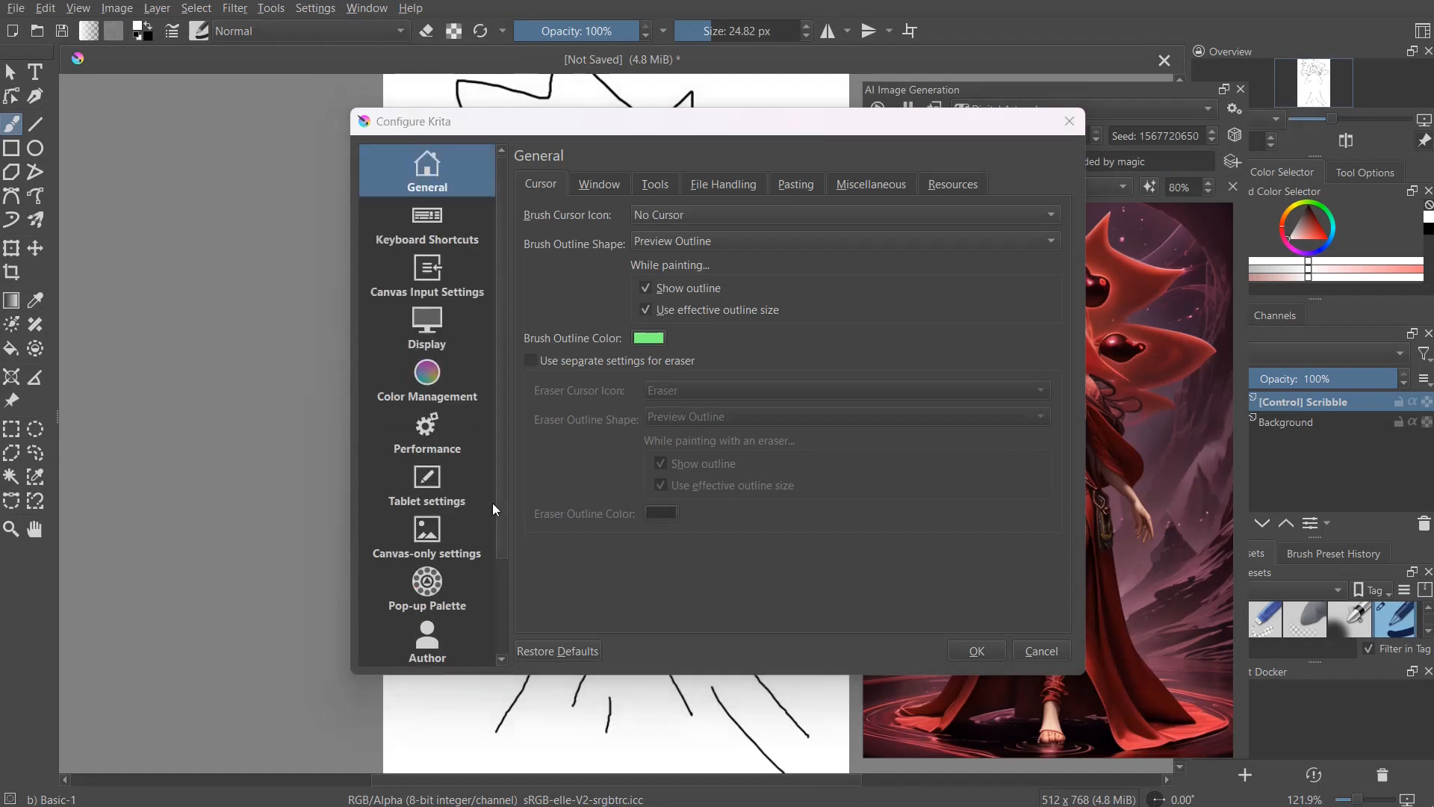
scroll(450, 513, "down", 3)
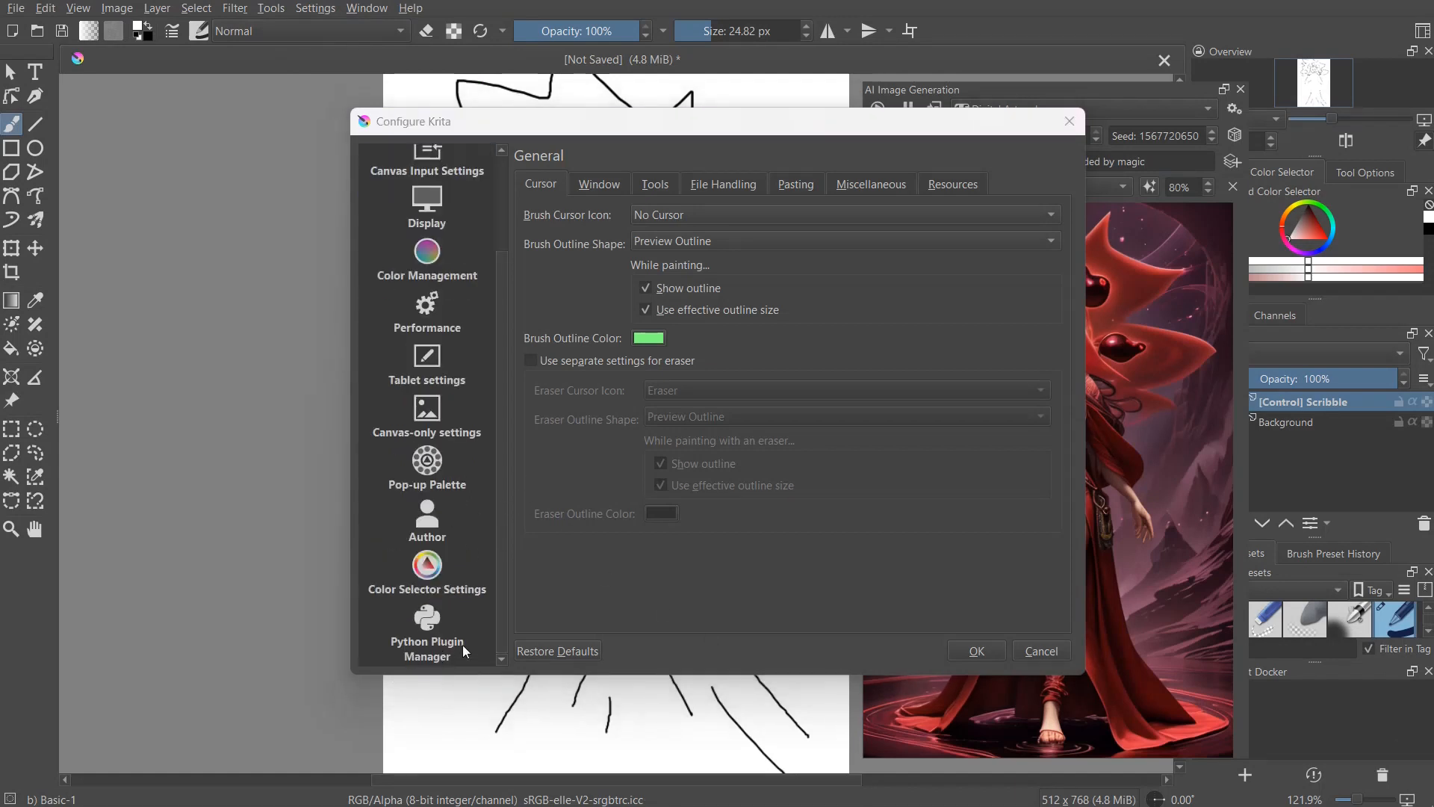
left_click(432, 647)
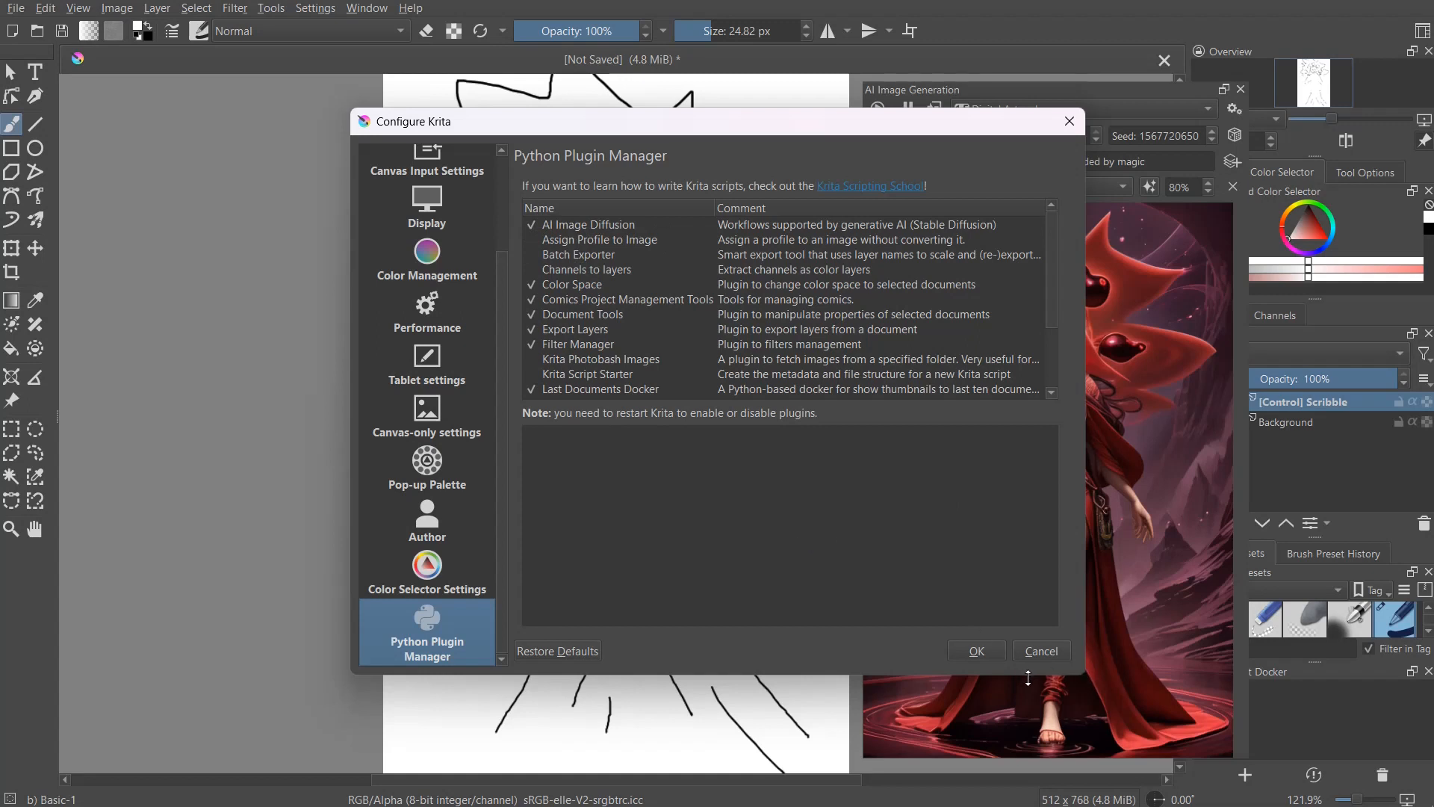
left_click(1050, 653)
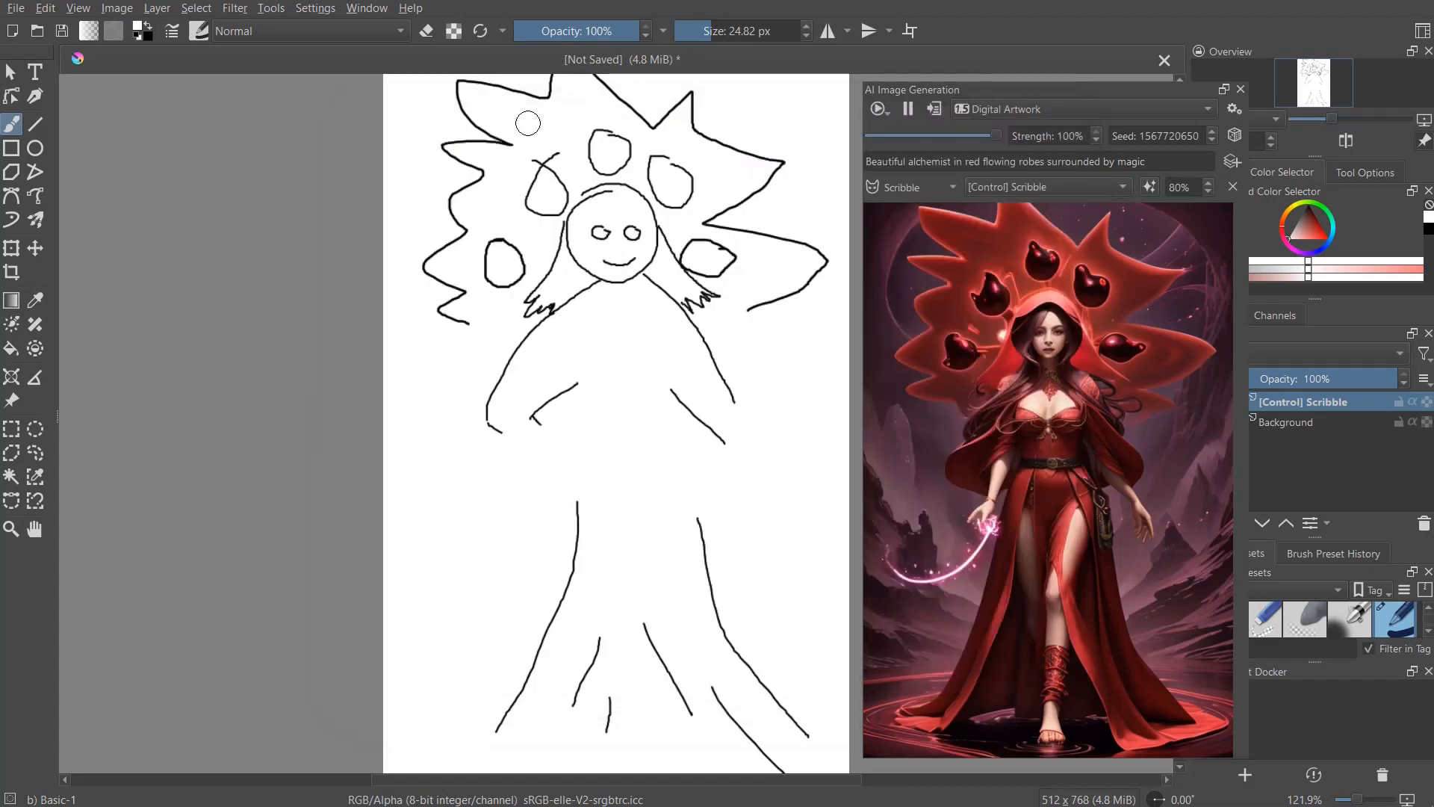
- Look at where the Dockers list is found in Krita's settings and close it without changing anything
left_click(328, 14)
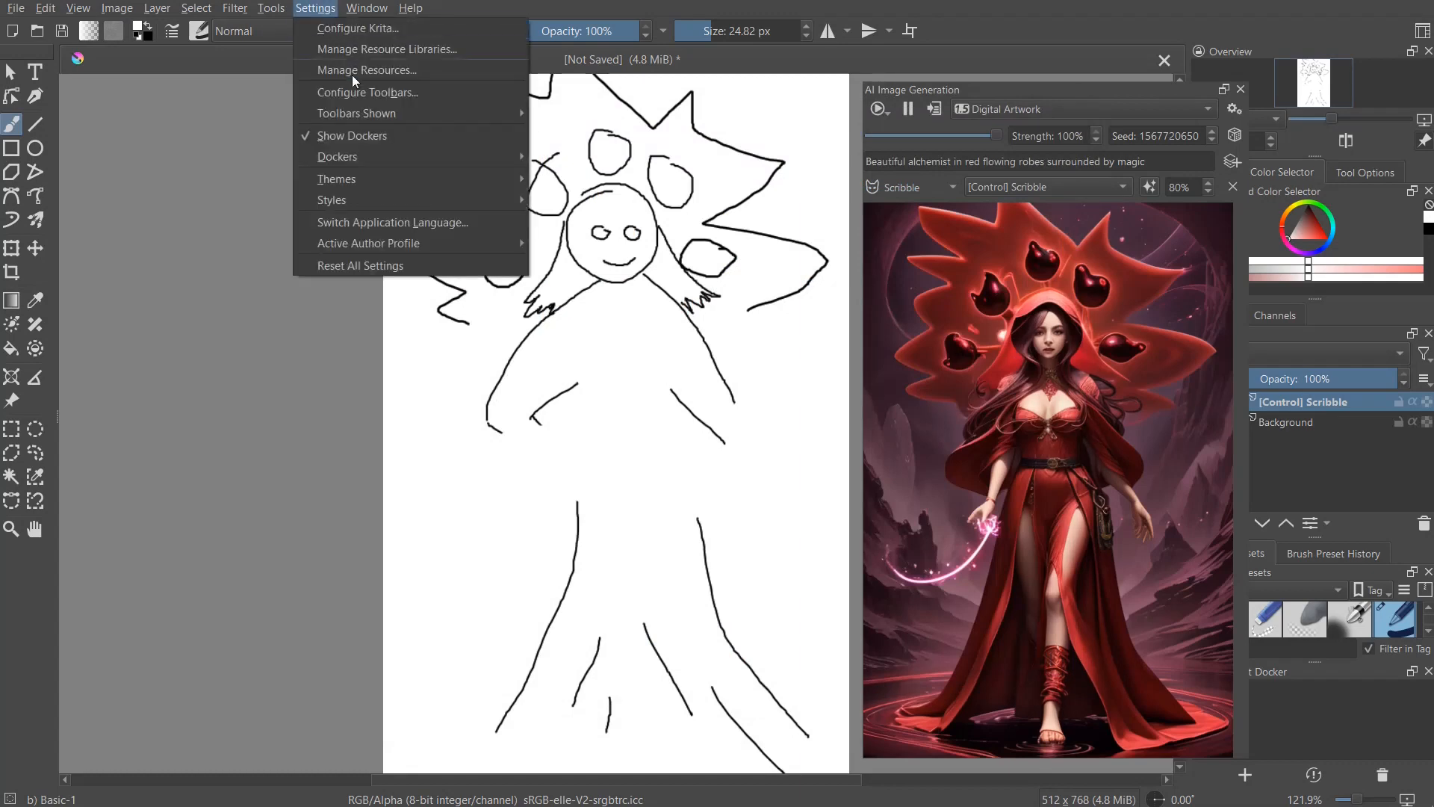
mouse_move(361, 155)
left_click(1067, 1)
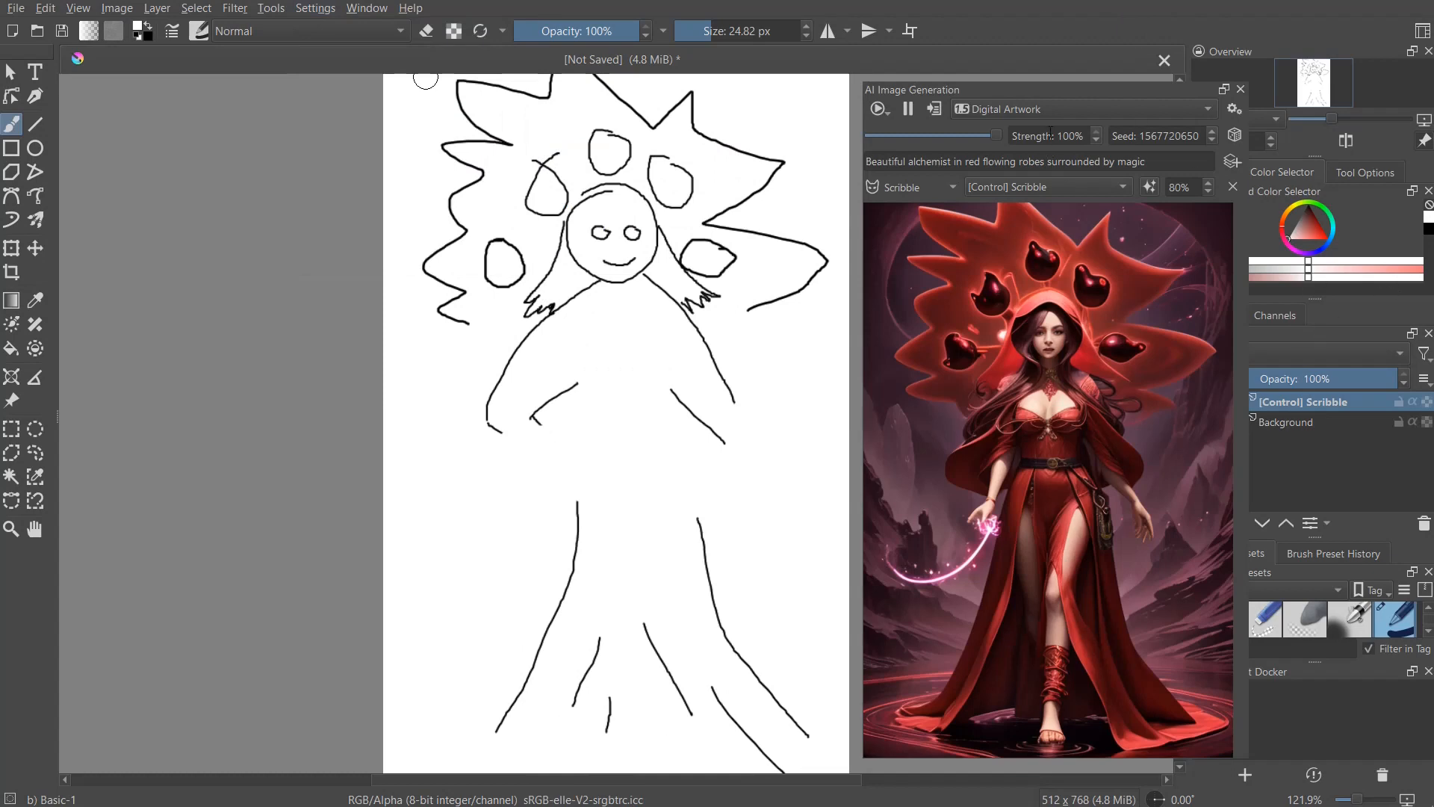
- Move the floating AI Image Generation docker away from the layer controls and switch it to the Generate workspace
left_click_drag(1061, 88, 295, 173)
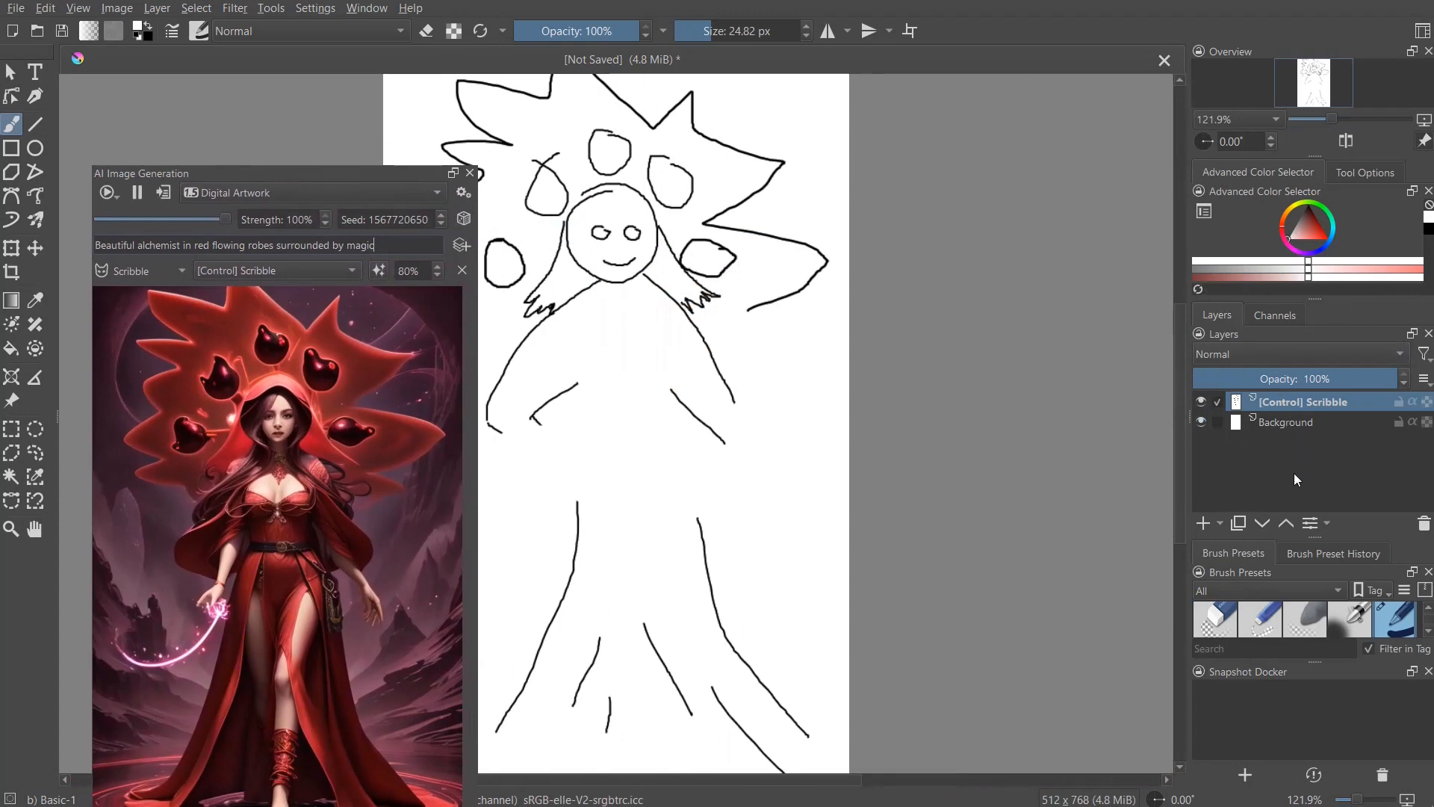
left_click_drag(351, 177, 374, 128)
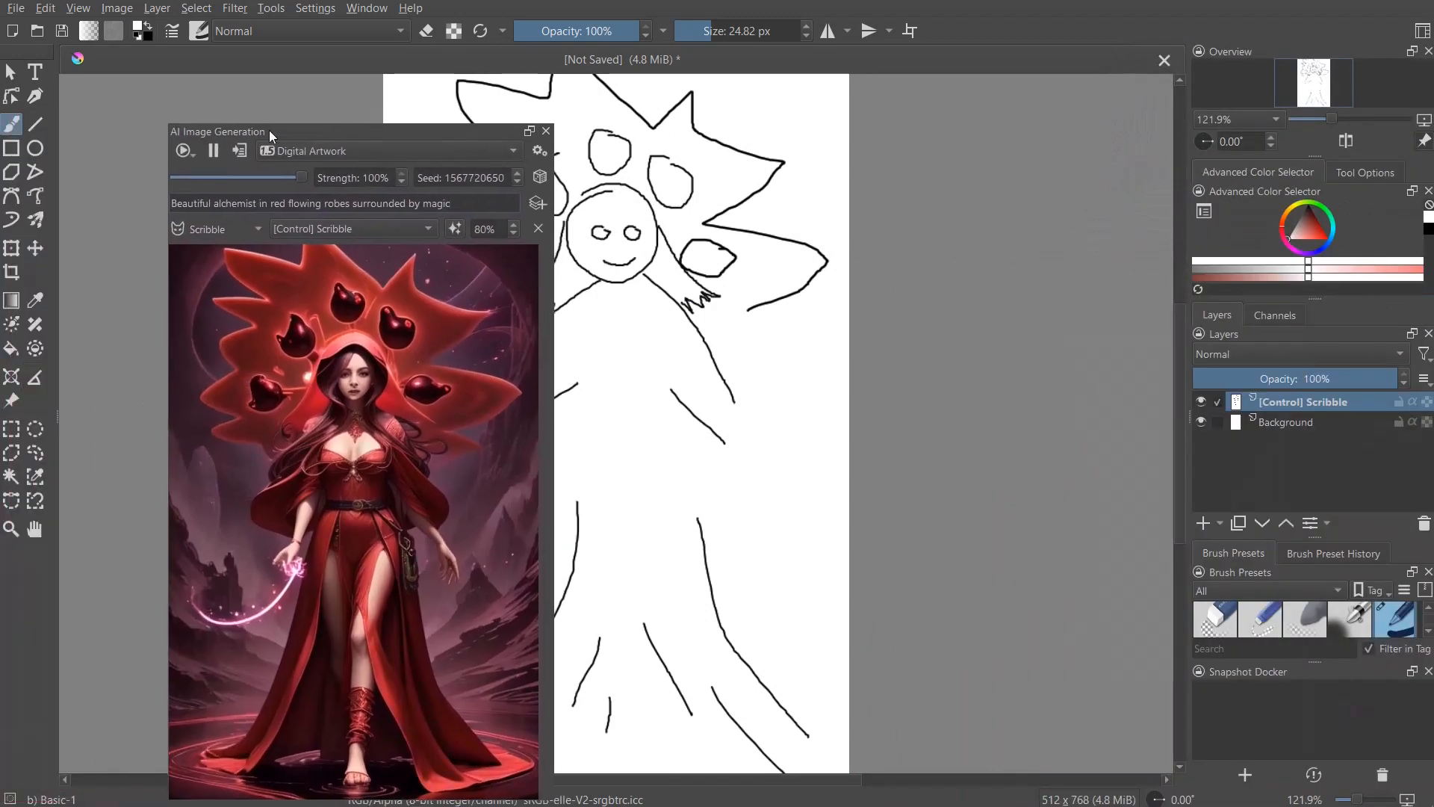
left_click(193, 154)
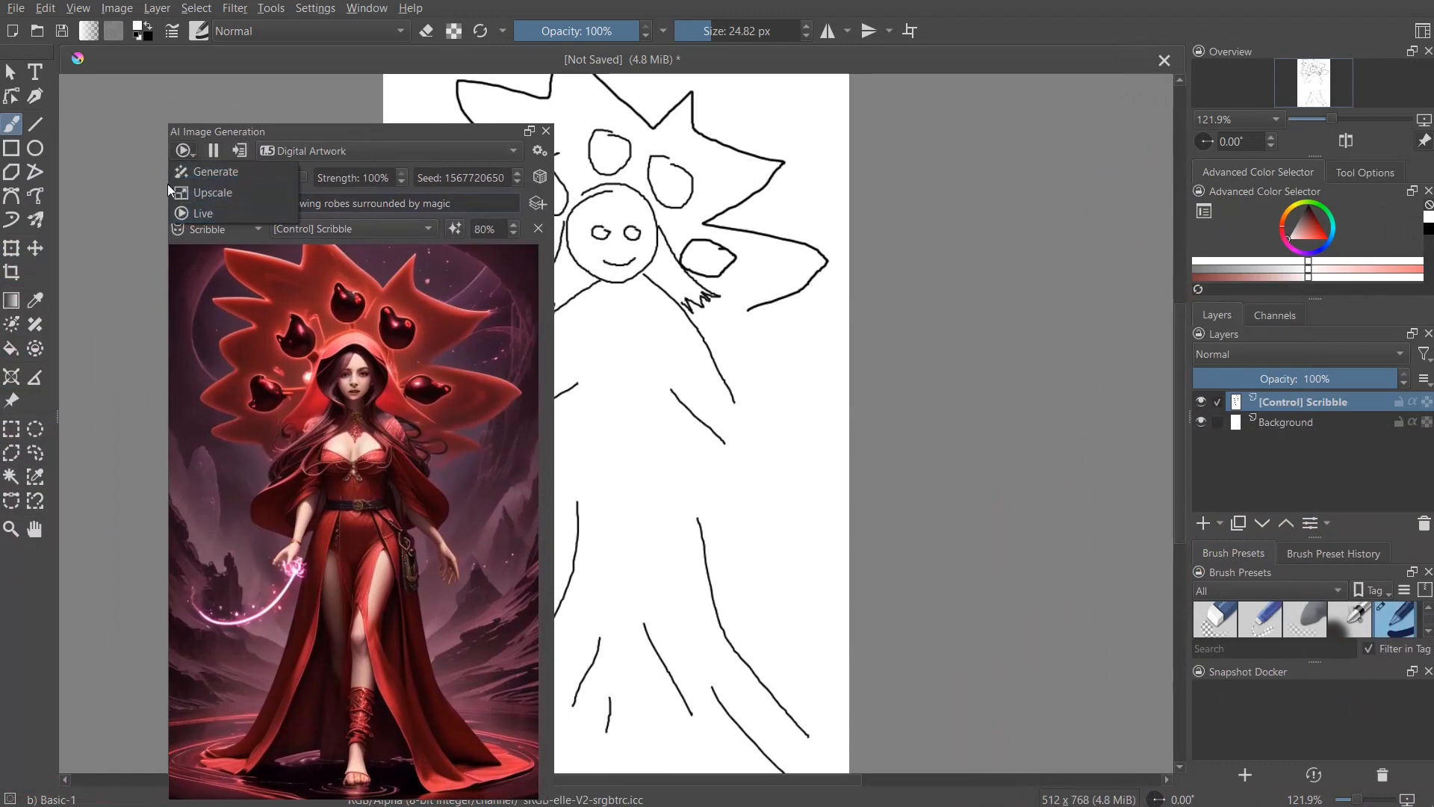
left_click(215, 172)
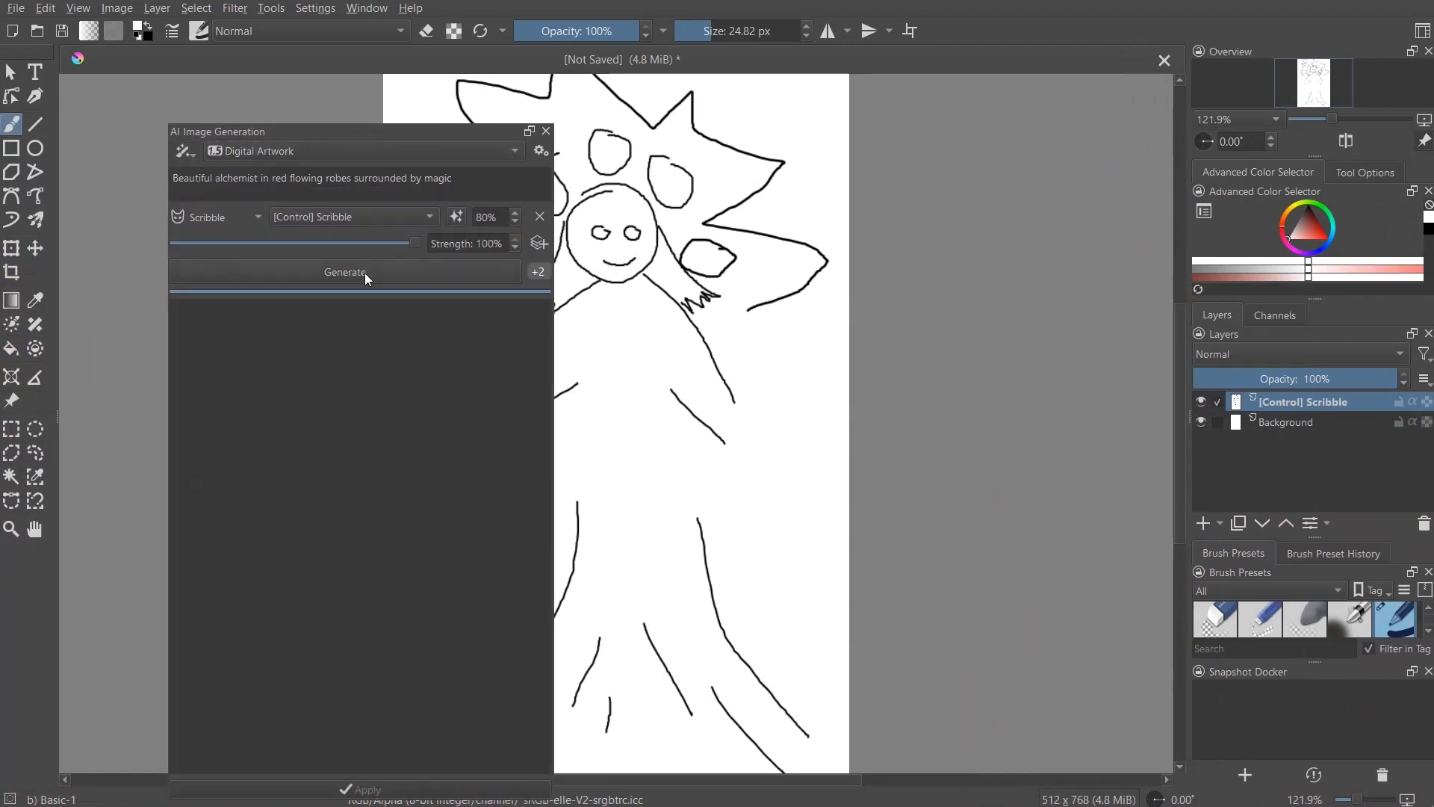
- Move the AI Image Generation docker aside and check the server backend choices in the plugin's connection settings, leaving CUDA selected
left_click_drag(341, 131, 929, 91)
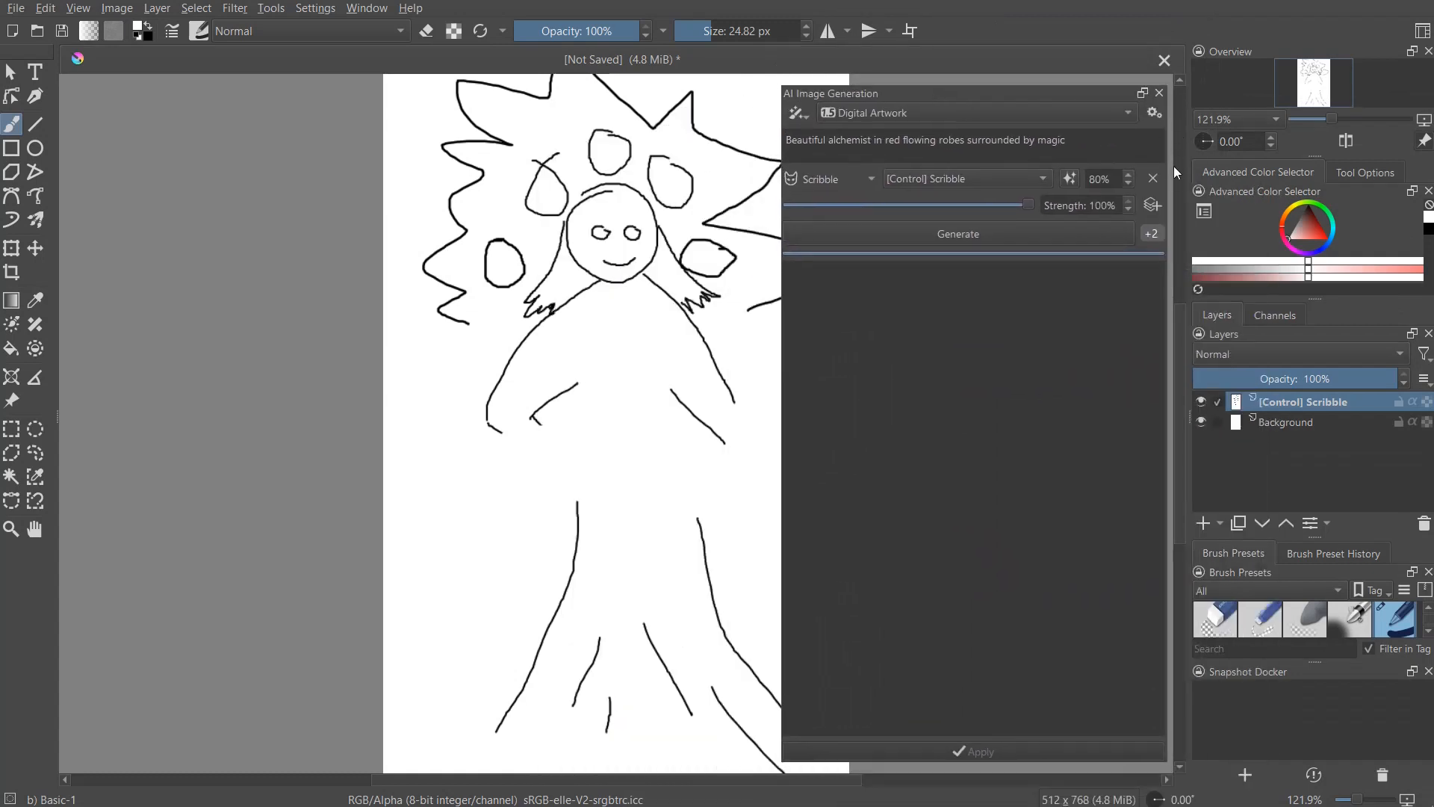
left_click(1155, 114)
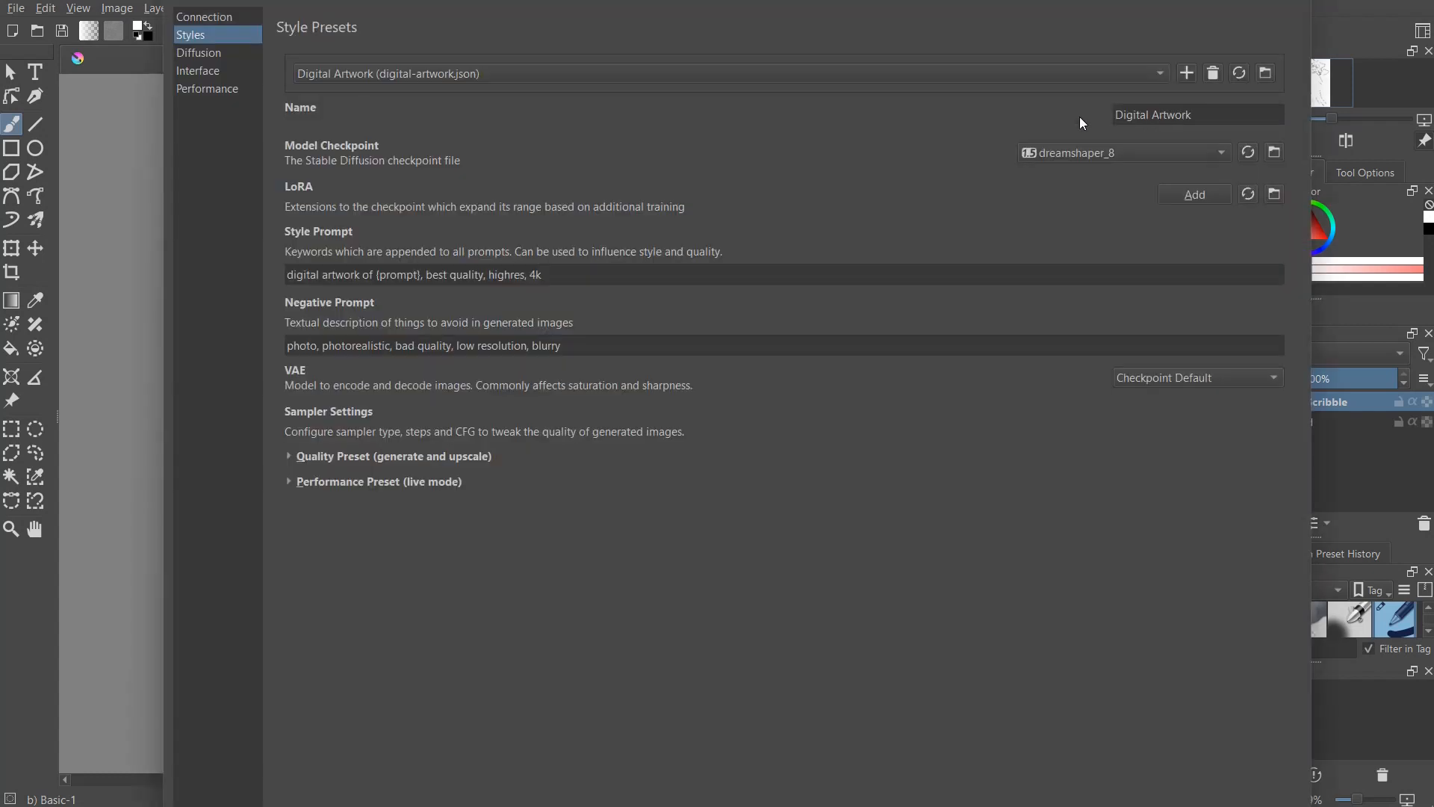
left_click(201, 18)
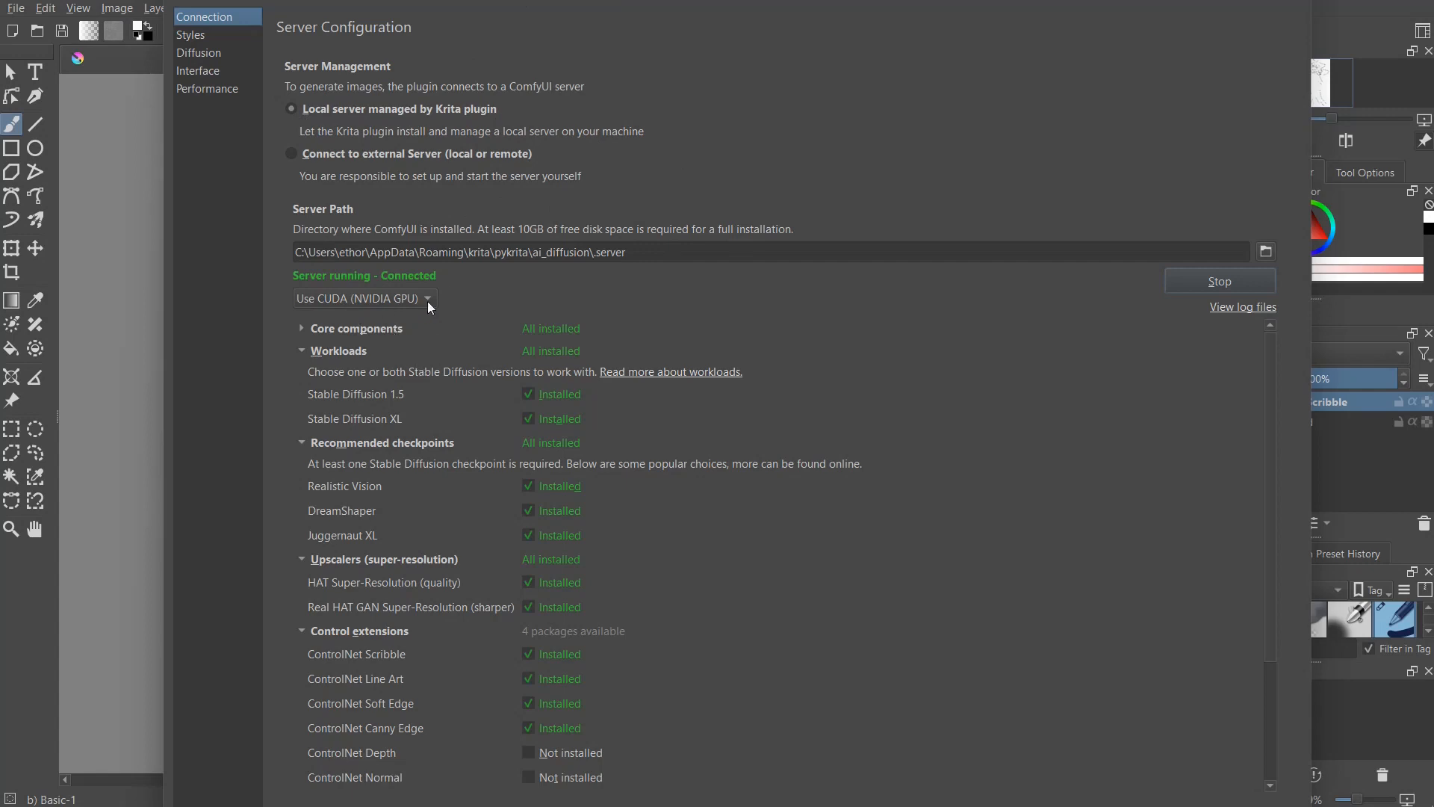
scroll(503, 337, "down", 1)
scroll(504, 337, "up", 1)
left_click(322, 298)
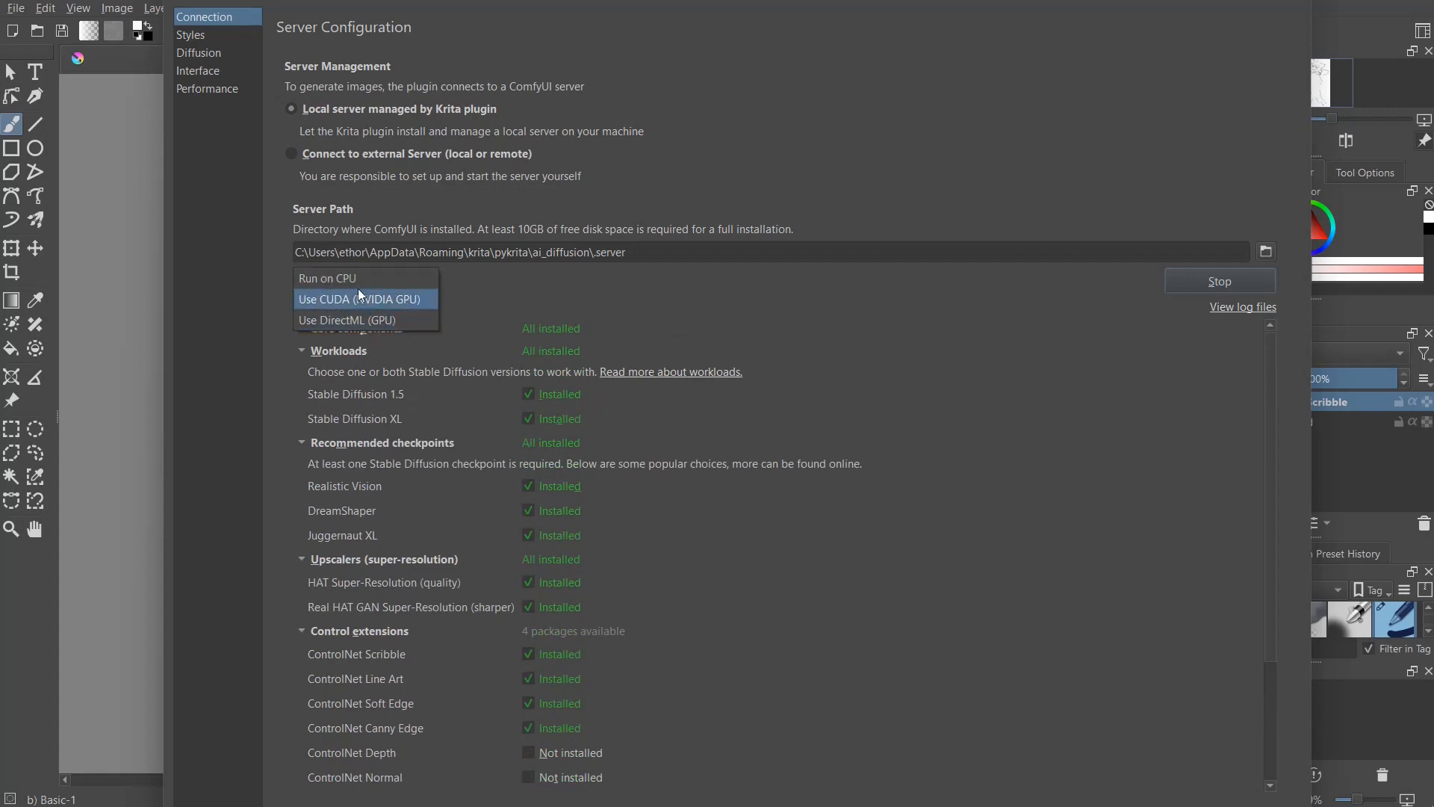
left_click(578, 302)
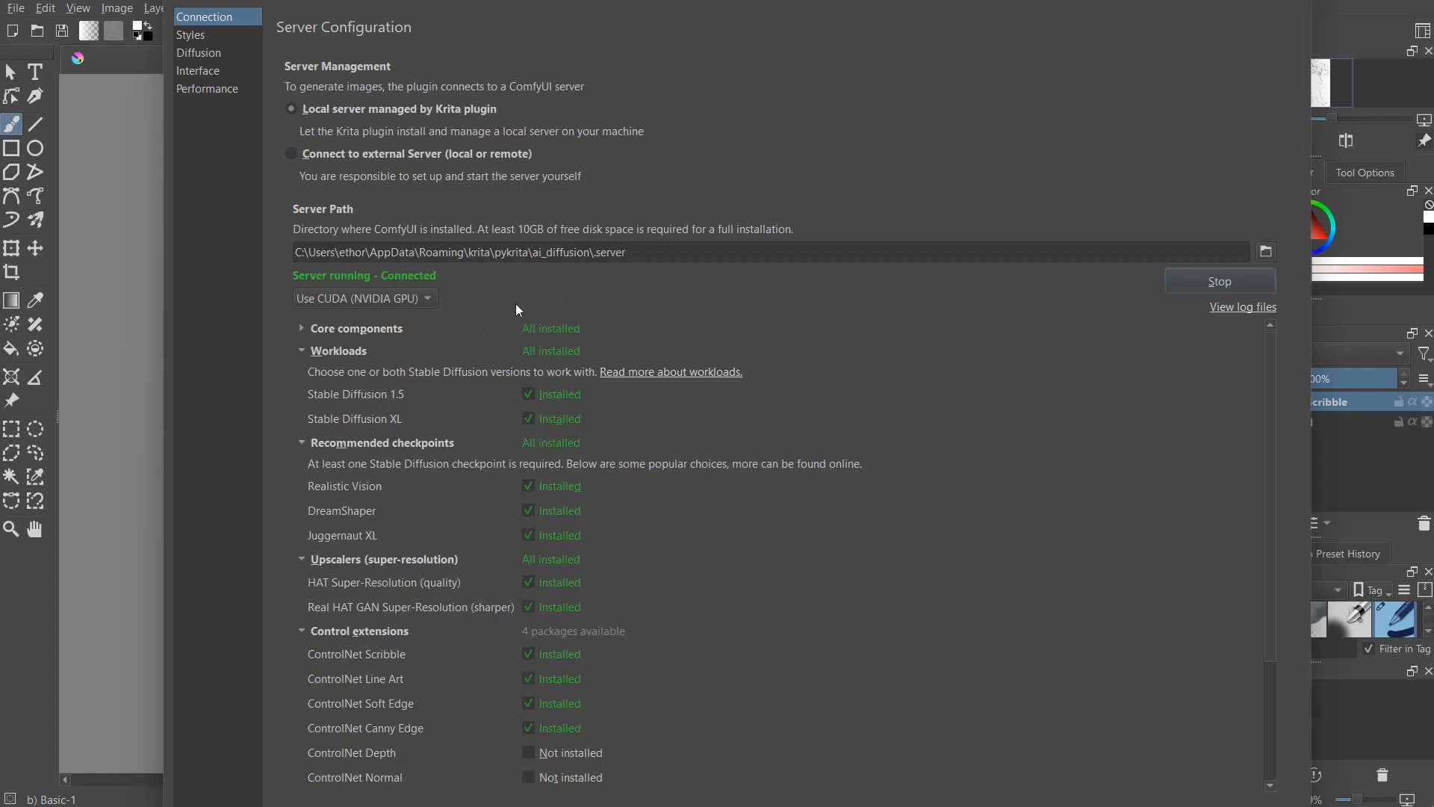
- Review the server's core components, checkpoints, upscalers and control extensions, and close the plugin settings
left_click(308, 331)
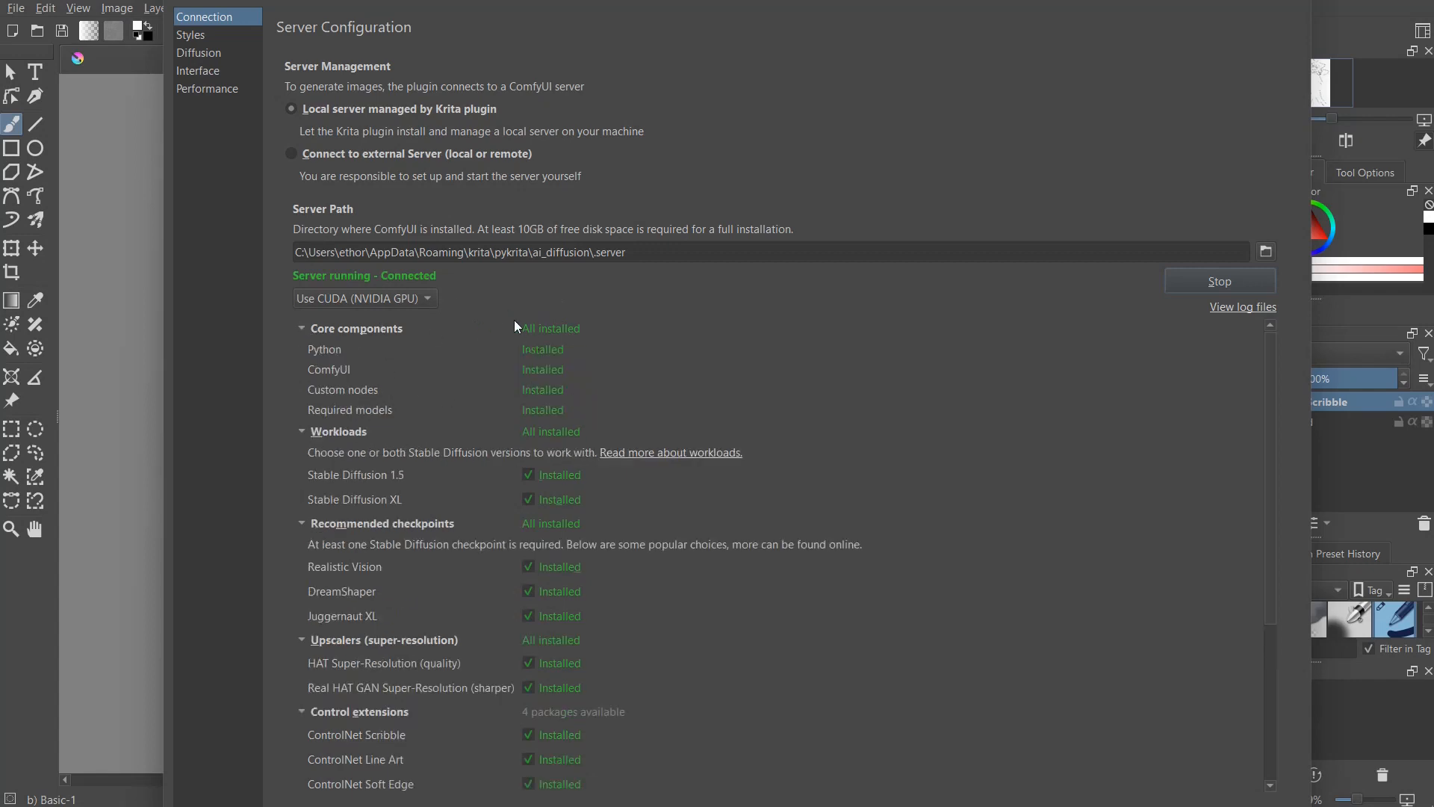
left_click(300, 329)
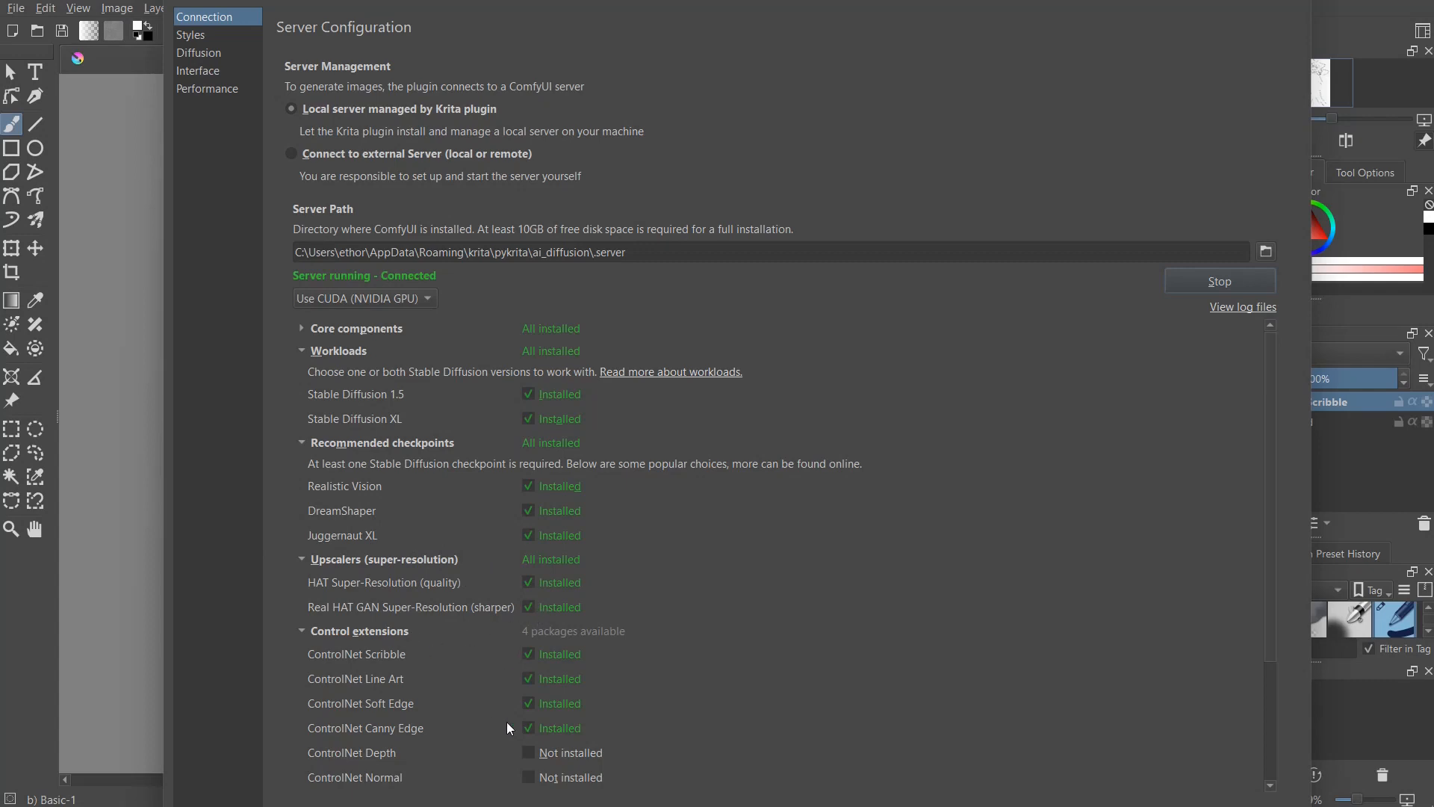
scroll(528, 701, "down", 3)
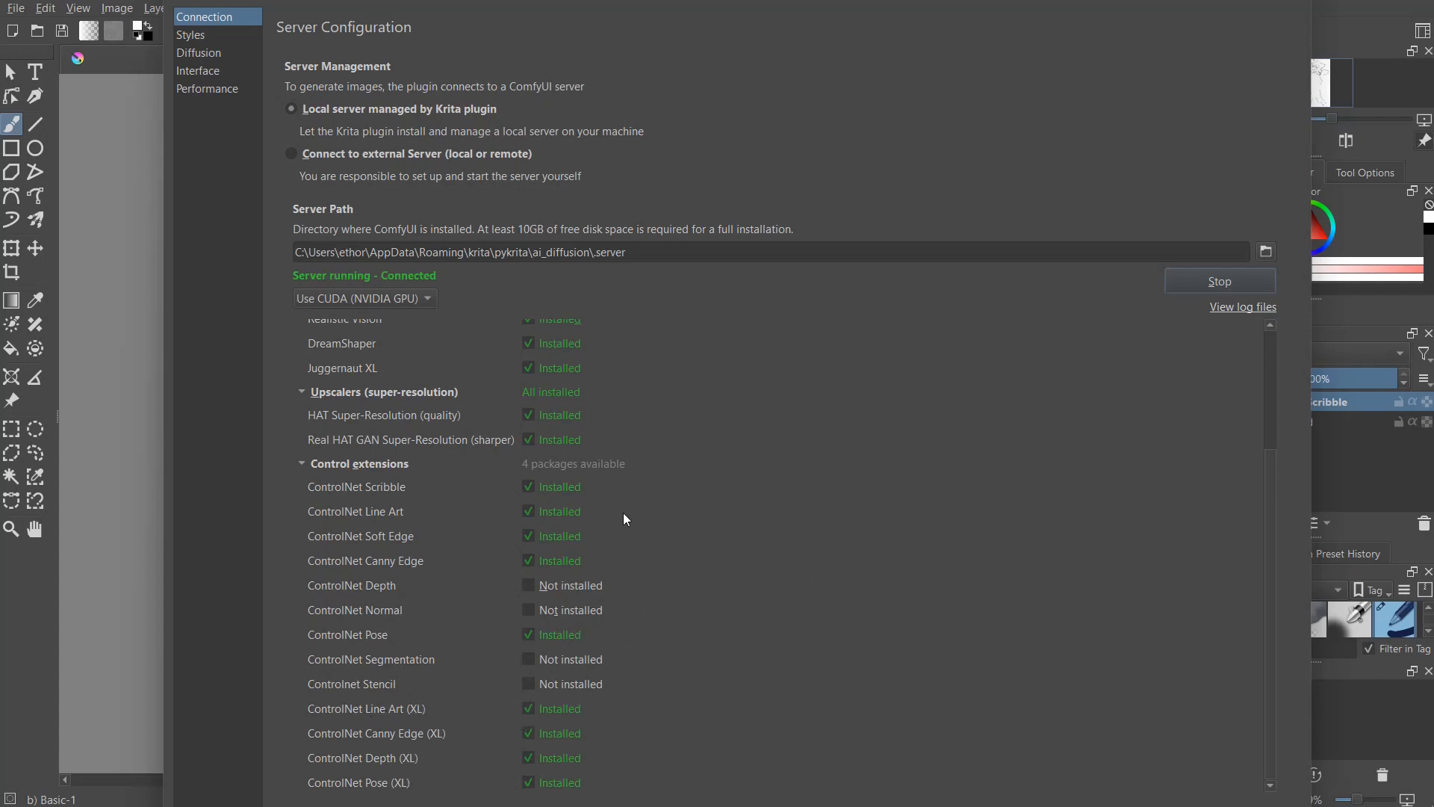
left_click(1208, 281)
left_click(1203, 284)
left_click(1297, 1)
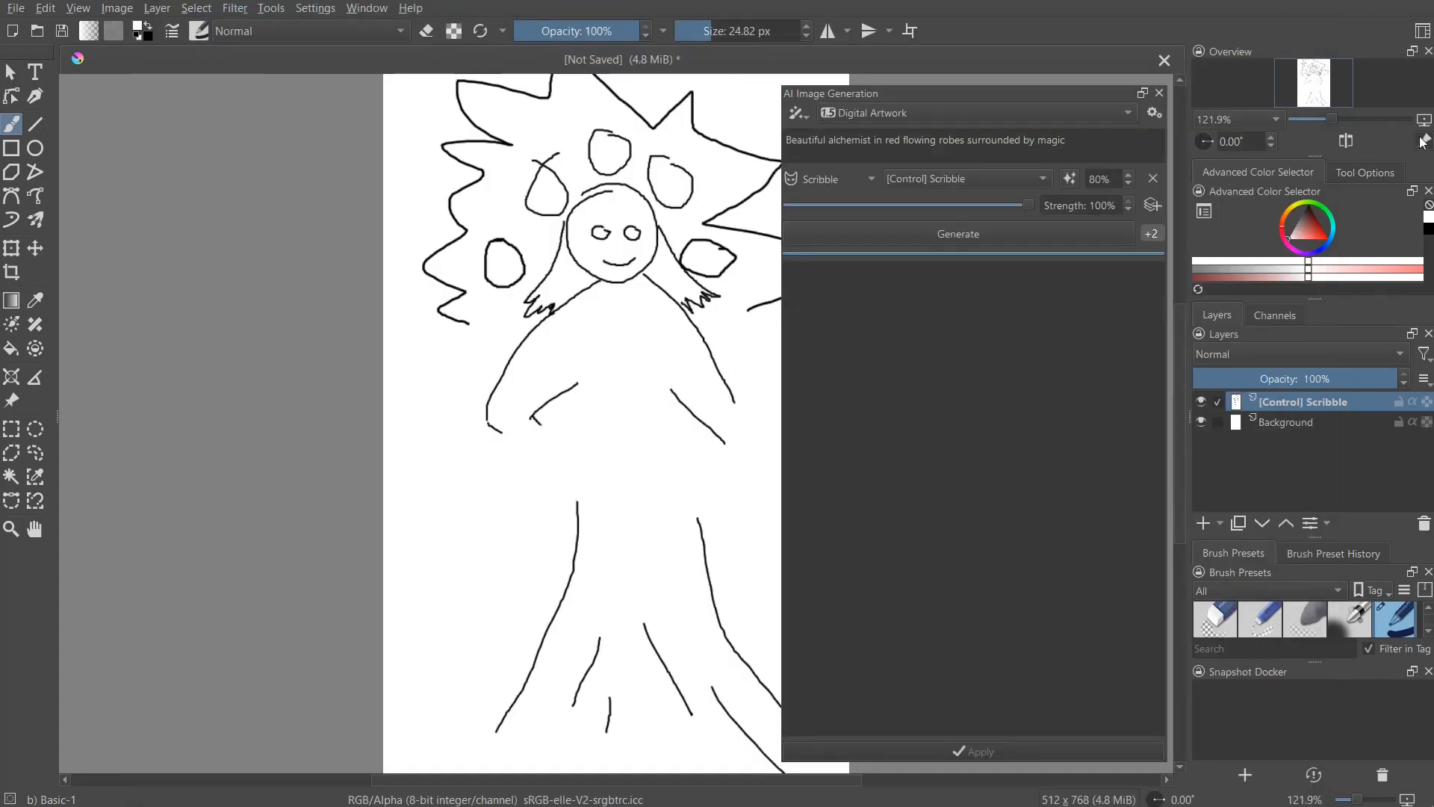
- Shift the AI Image Generation docker slightly, and stop and restart the local server from the plugin's connection settings
mouse_move(1032, 93)
left_mouse_down()
mouse_move(1044, 85)
mouse_move(1010, 87)
left_mouse_up()
left_click(1130, 113)
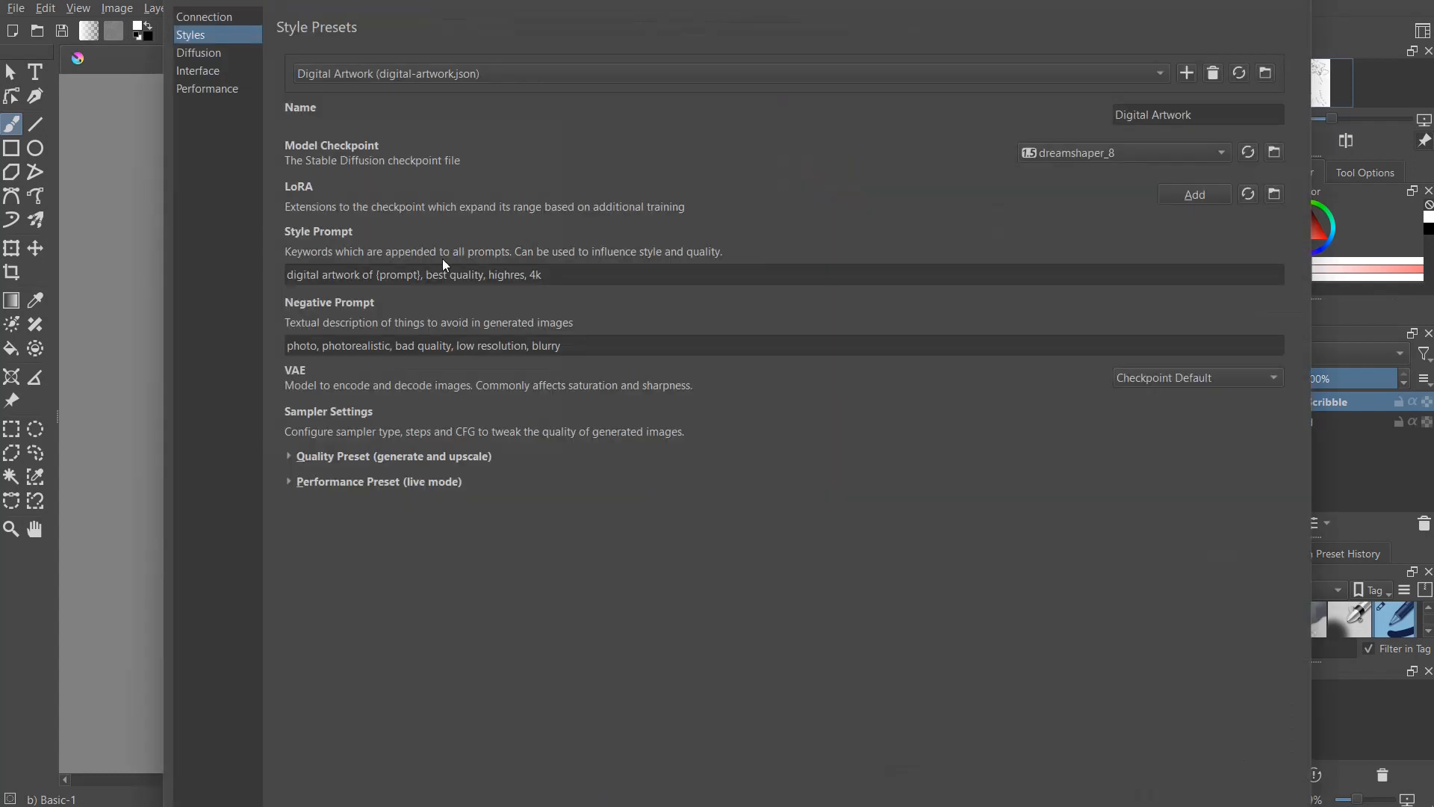
left_click(196, 17)
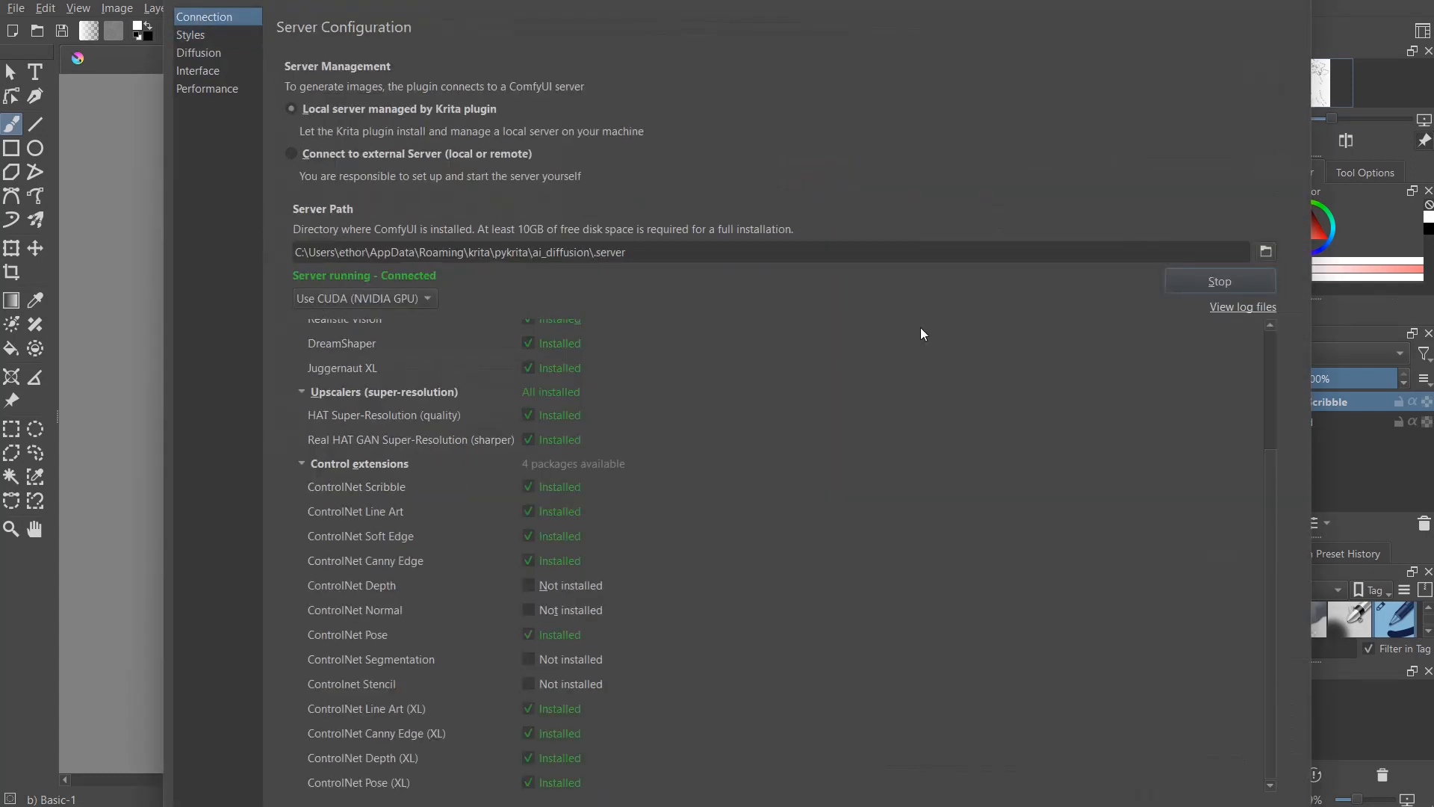
left_click(1213, 282)
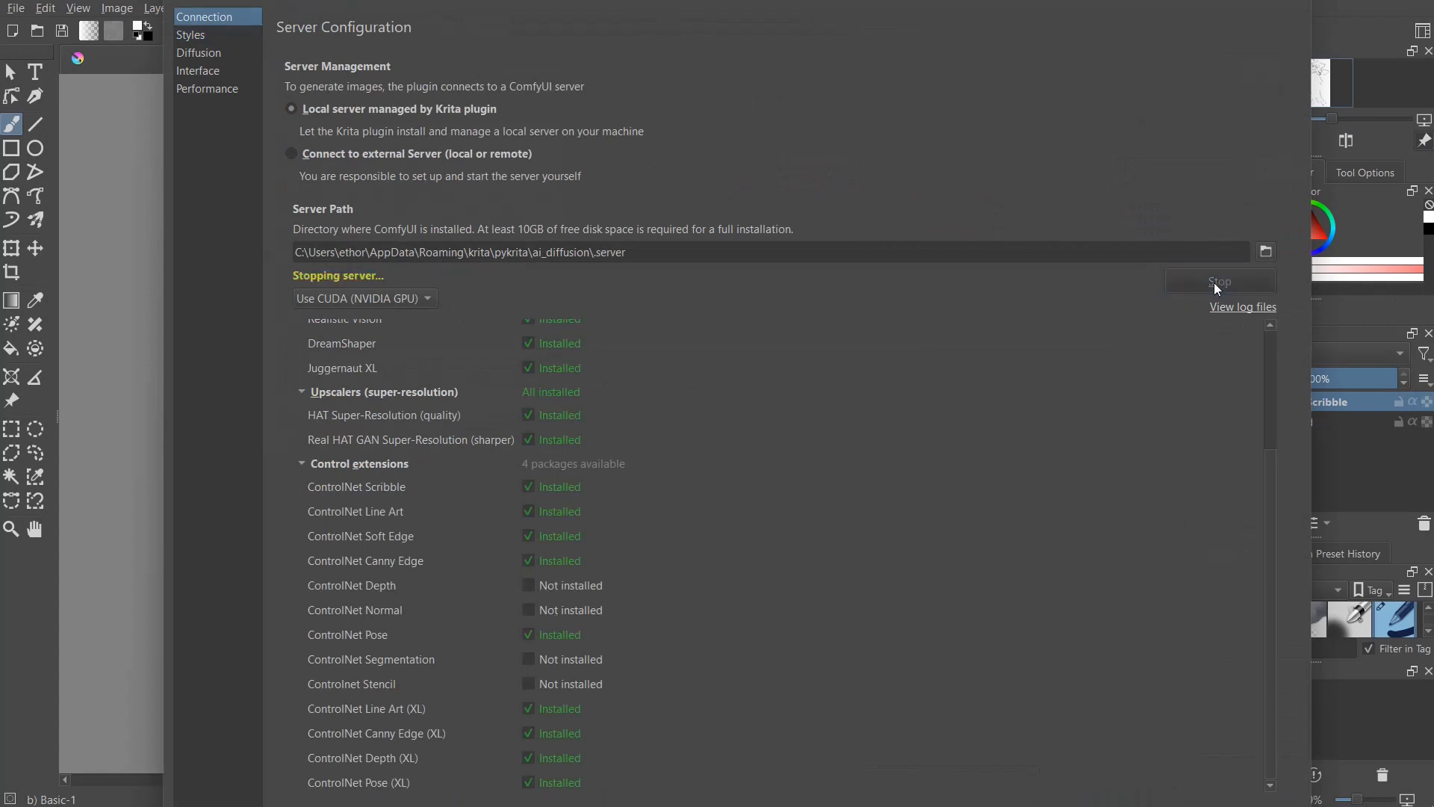
left_click(1220, 282)
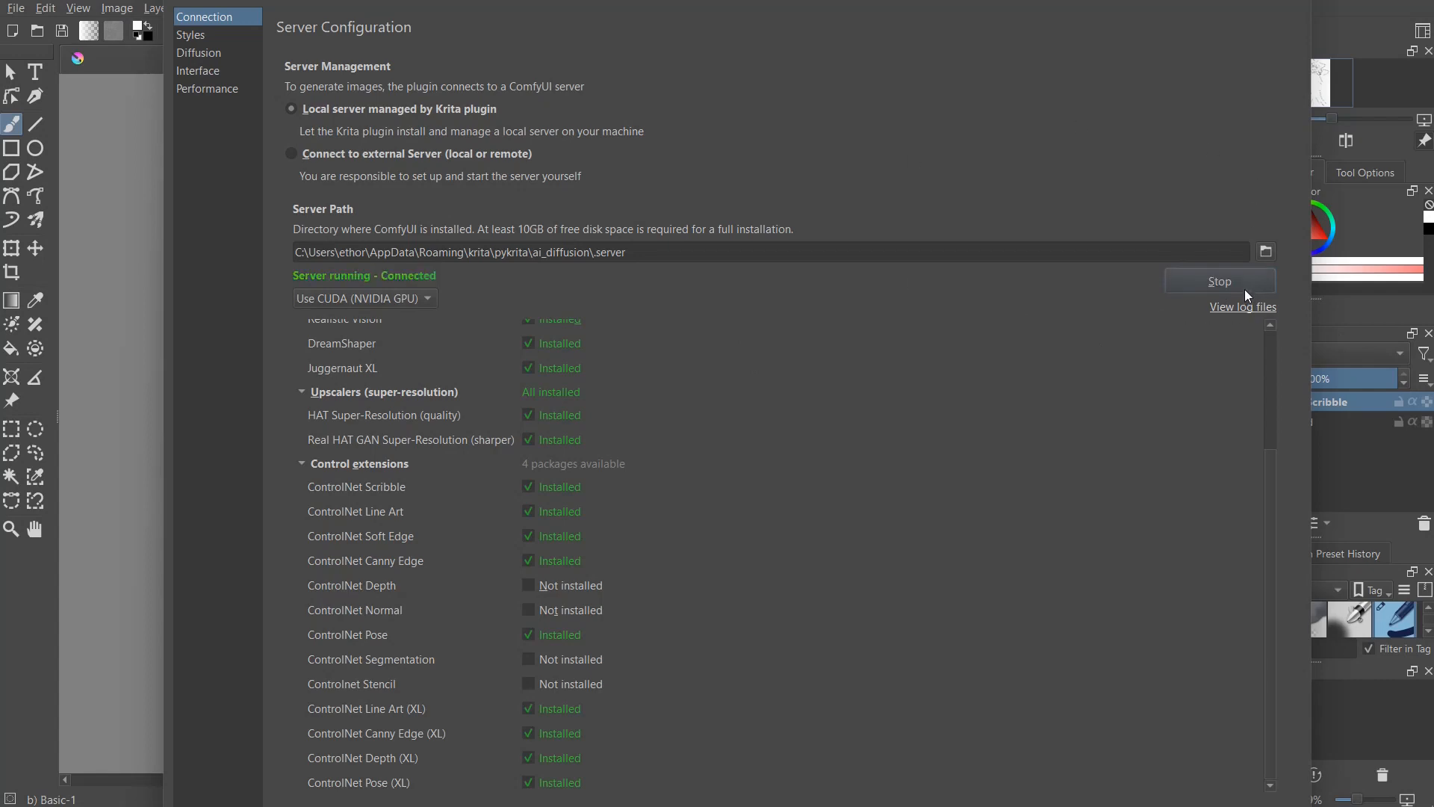
- Look at the style prompt and negative prompt of the Digital Artwork style preset
left_click(197, 43)
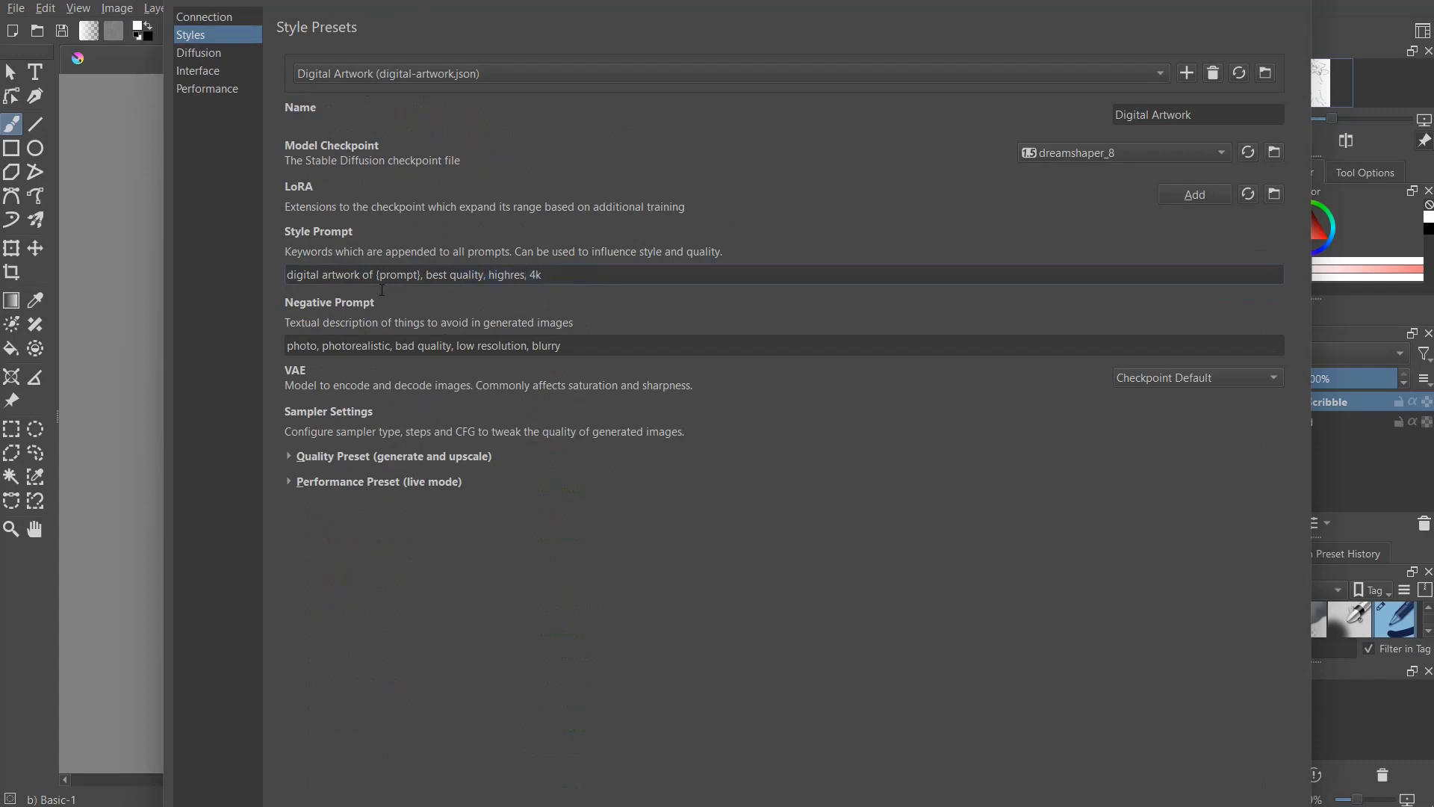
left_click_drag(549, 275, 285, 283)
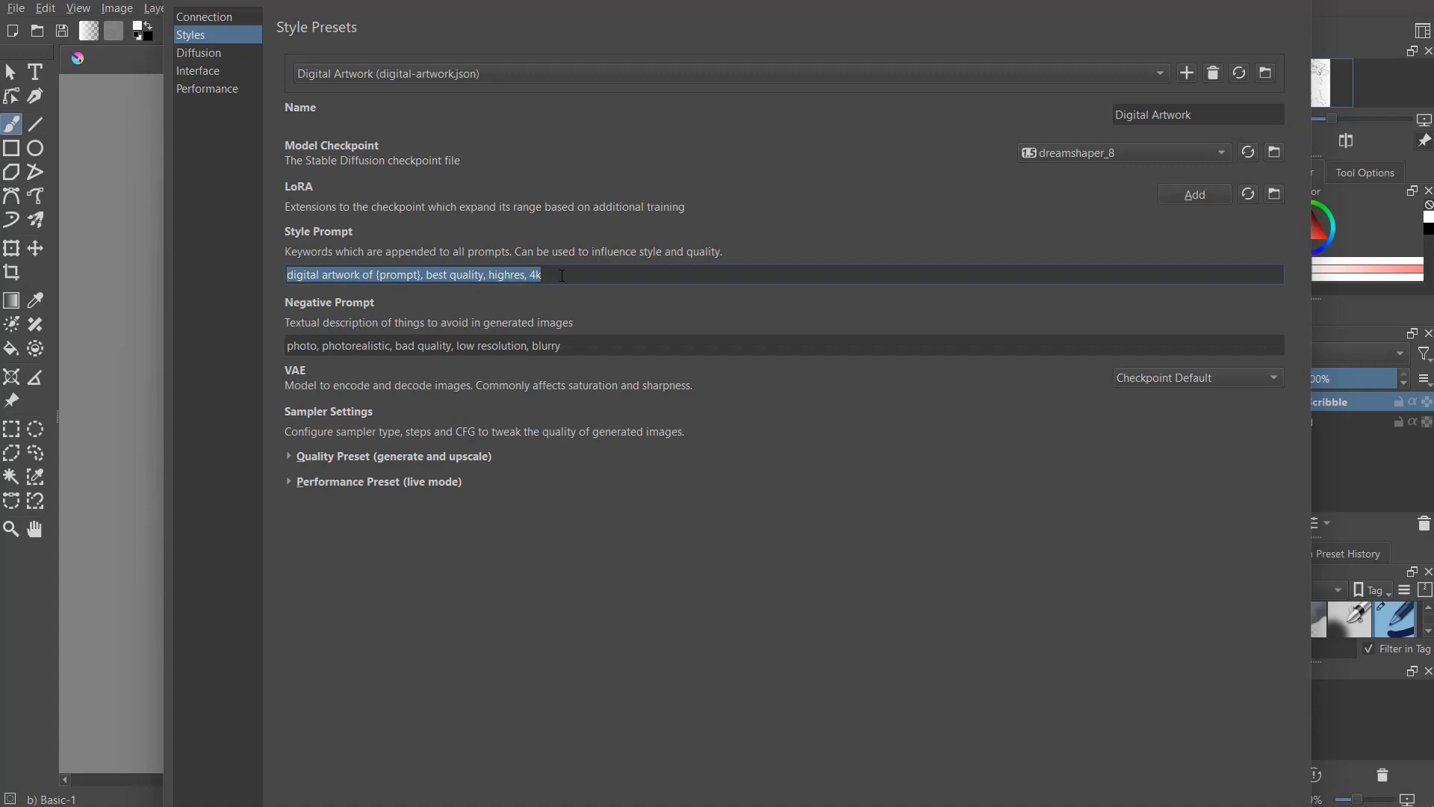
left_click_drag(561, 345, 287, 347)
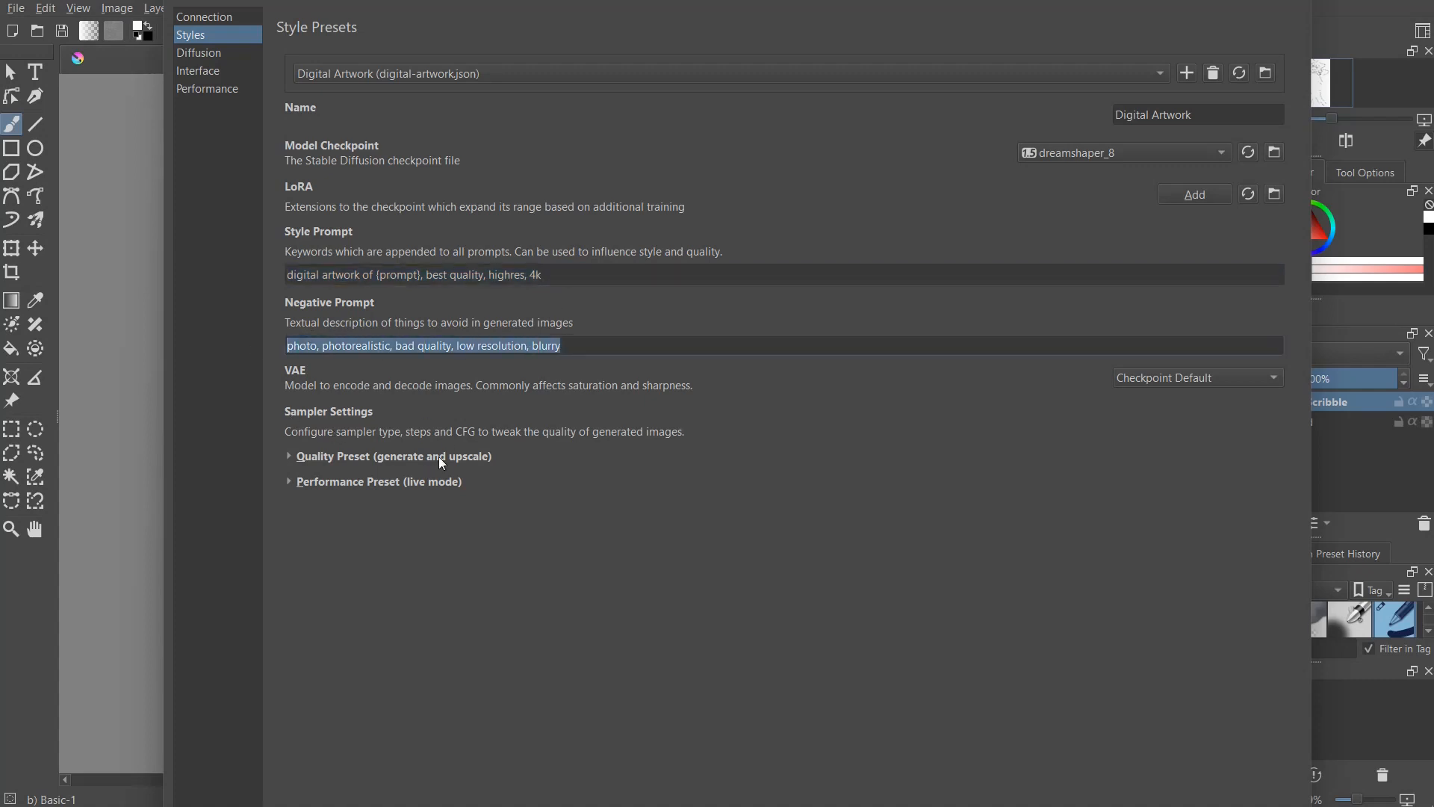
- Examine the sampler settings of the quality and performance presets, keeping DPM++ 2M Karras as the quality sampler
left_click(297, 457)
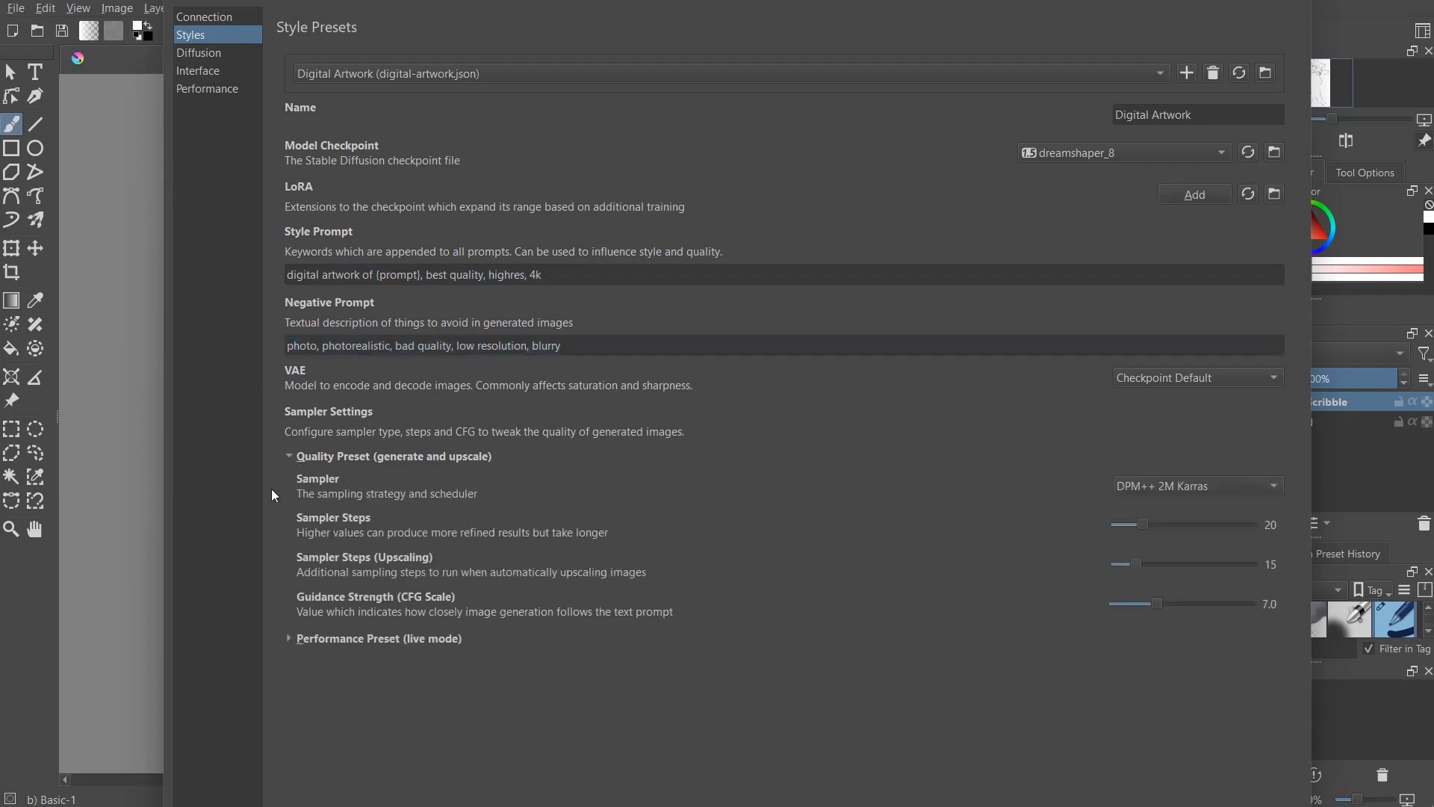
left_click(1169, 487)
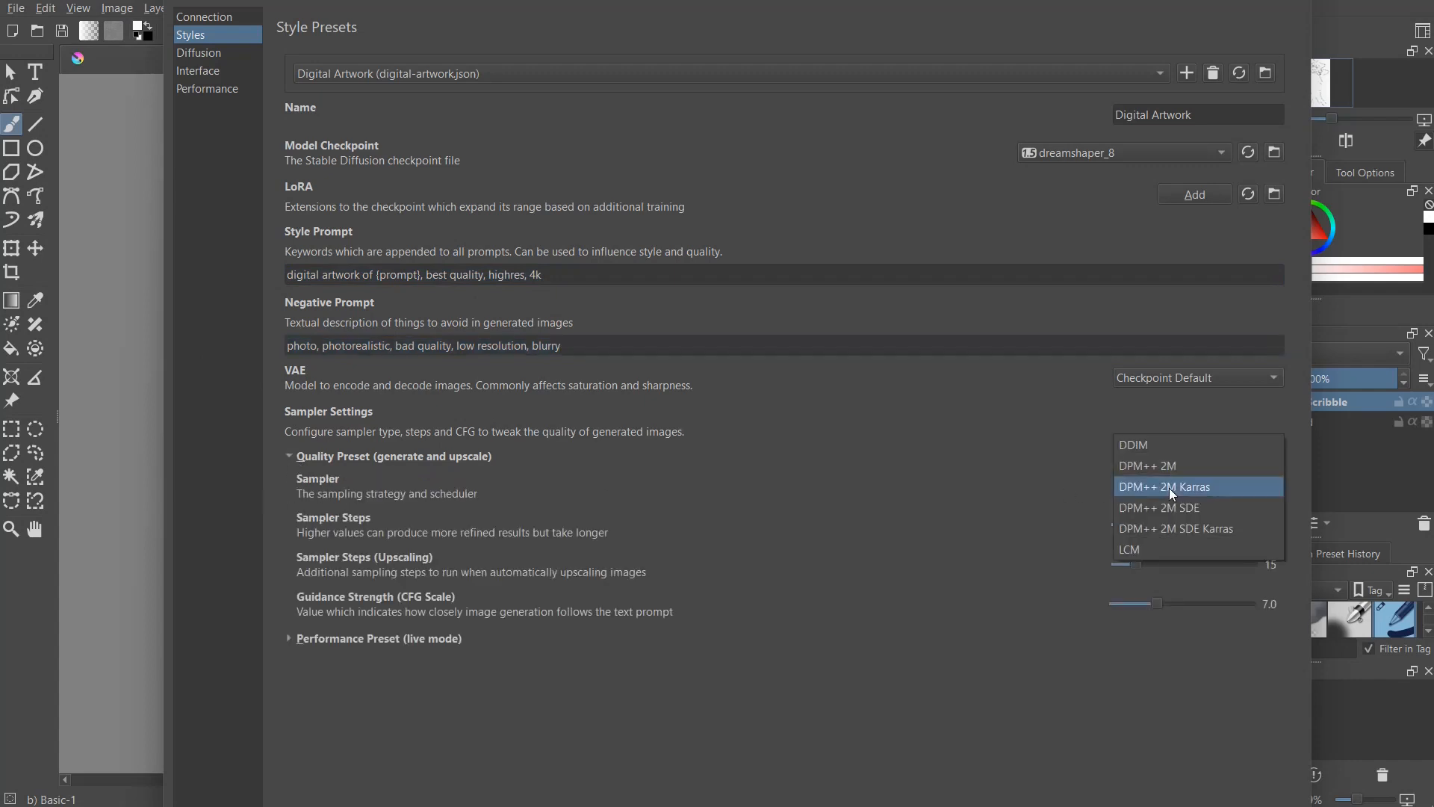
left_click(1169, 487)
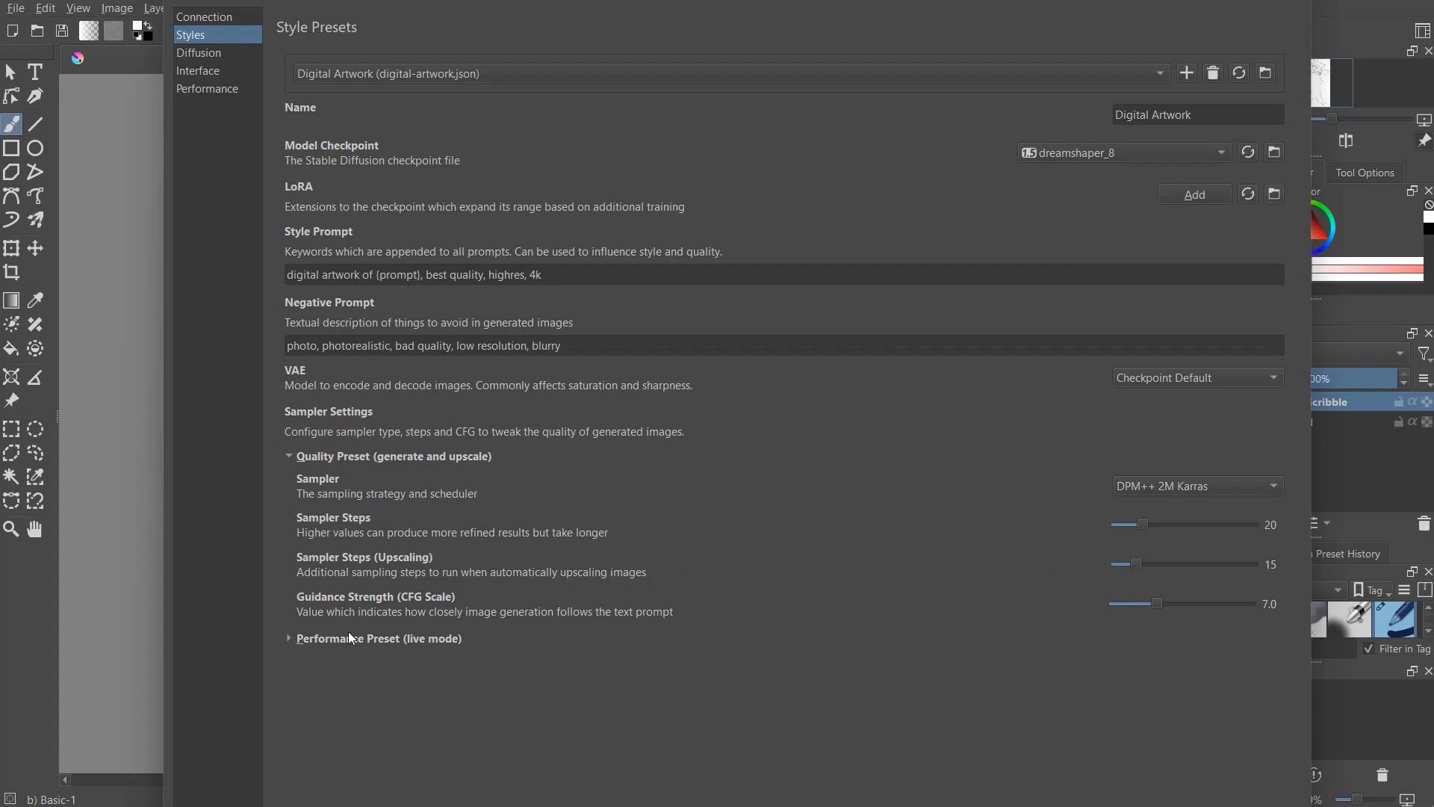
left_click(289, 638)
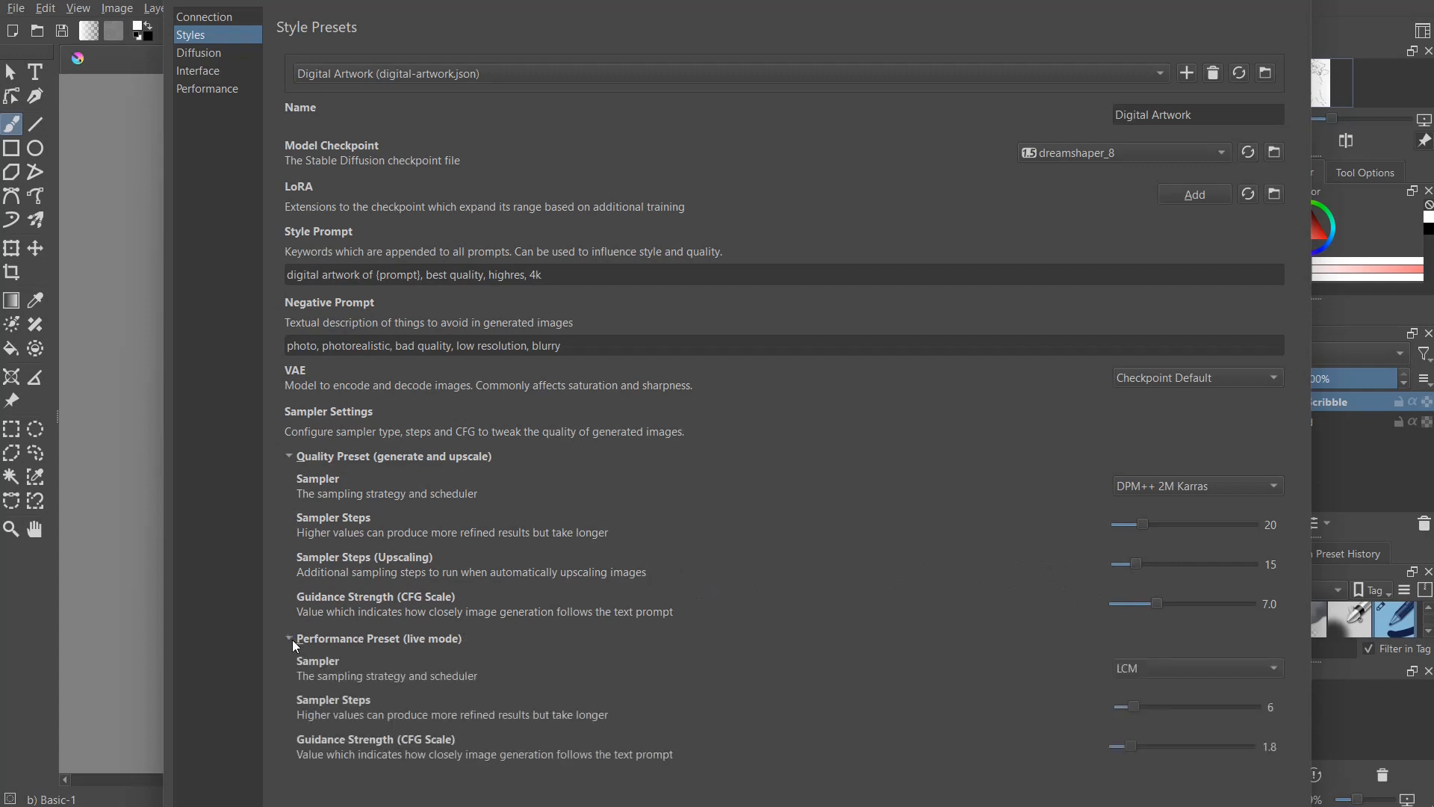
left_click(293, 639)
left_click(293, 639)
- Look through the plugin's diffusion, interface, performance and connection settings and close them without changes
left_click(216, 55)
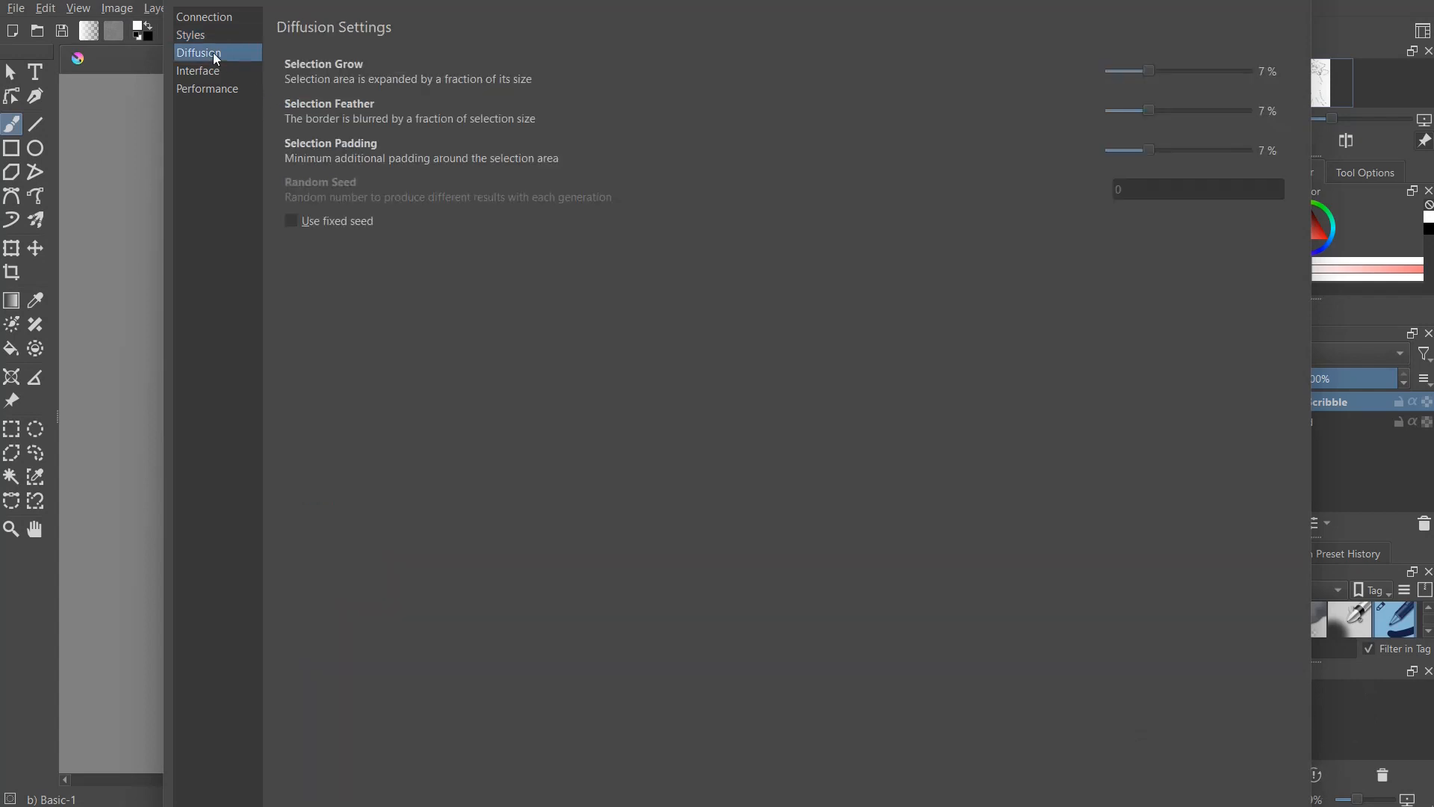
left_click(201, 77)
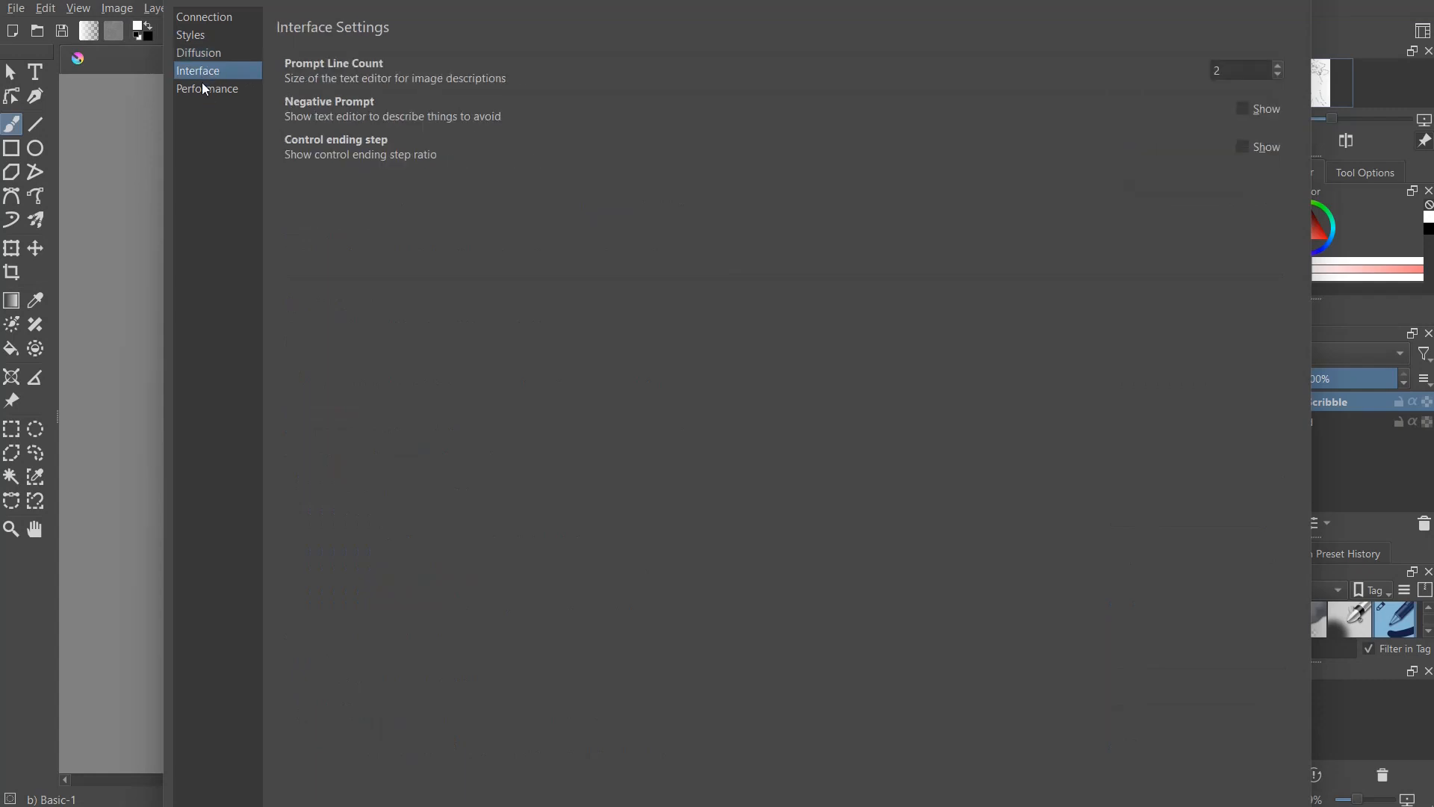
left_click(202, 85)
left_click(199, 74)
left_click(197, 19)
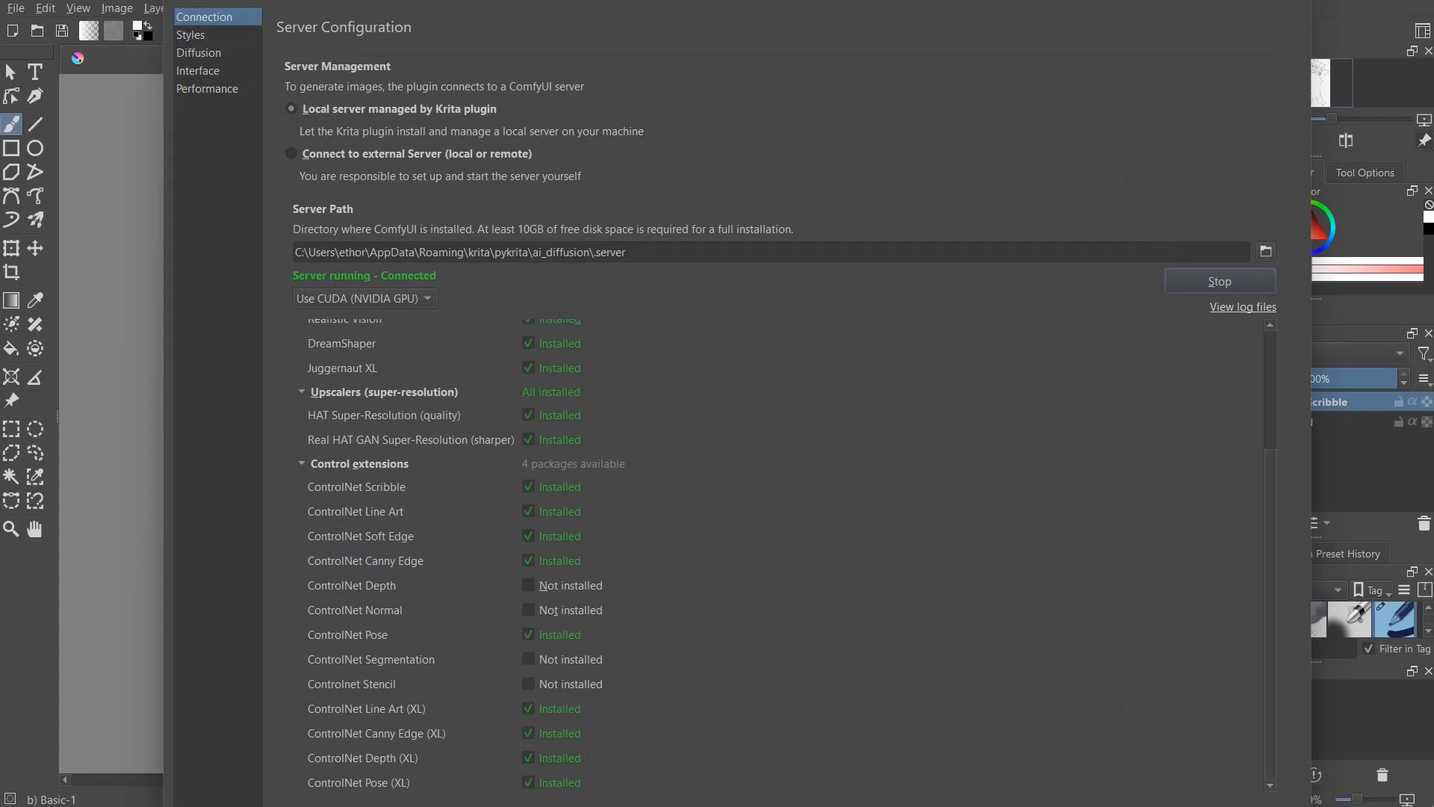
key("Escape")
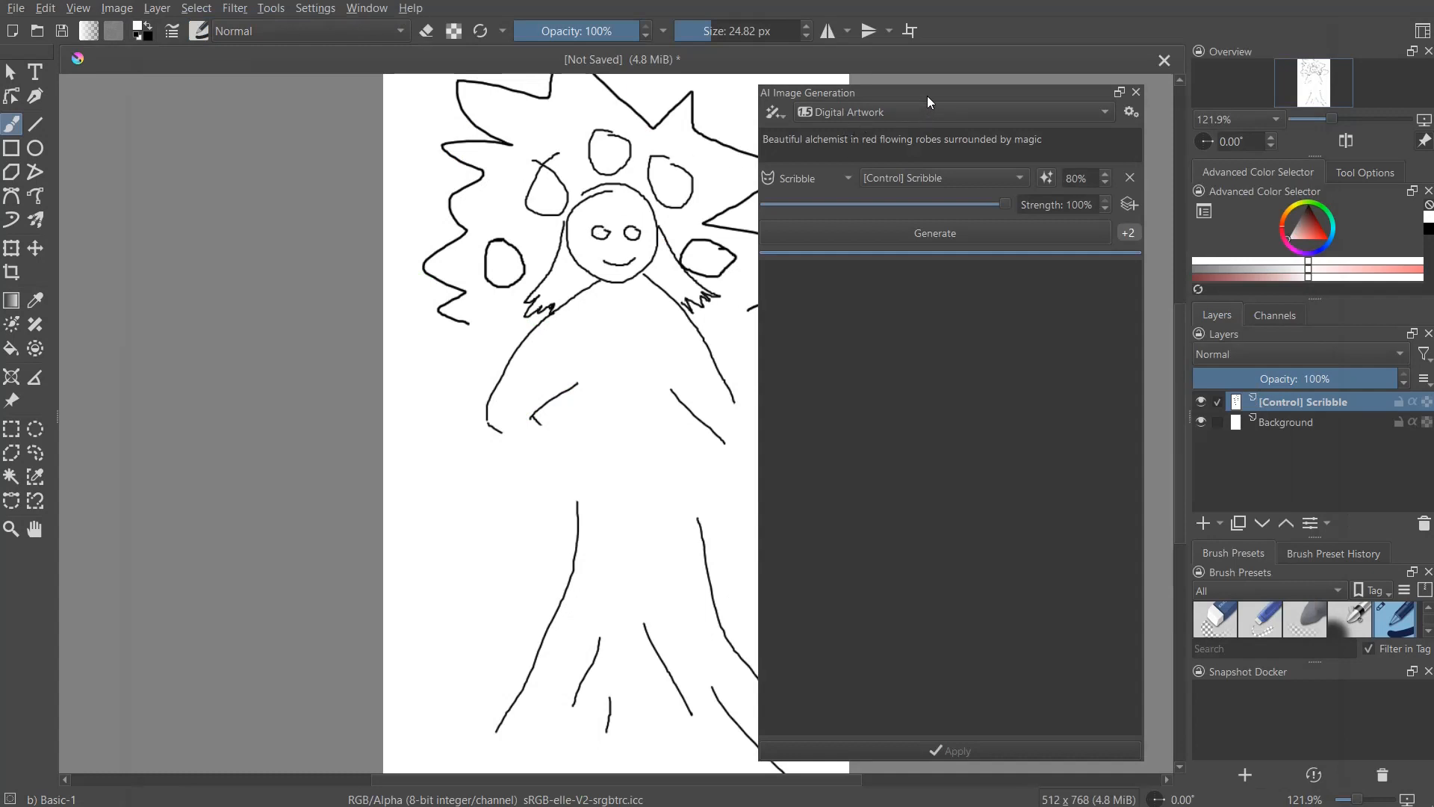
- Nudge the AI Image Generation docker and switch it to the Live workspace
left_click_drag(924, 92, 948, 93)
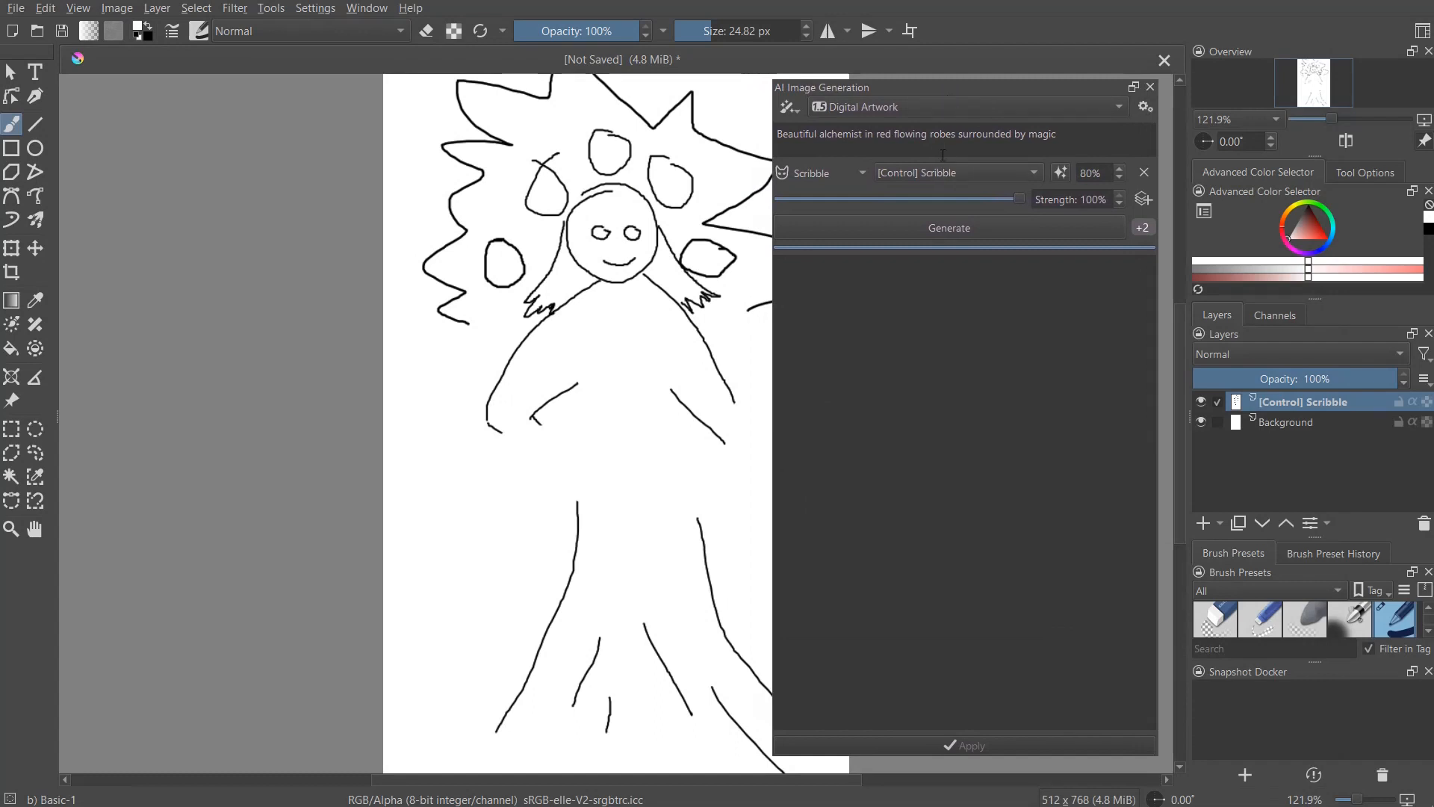
left_click(796, 112)
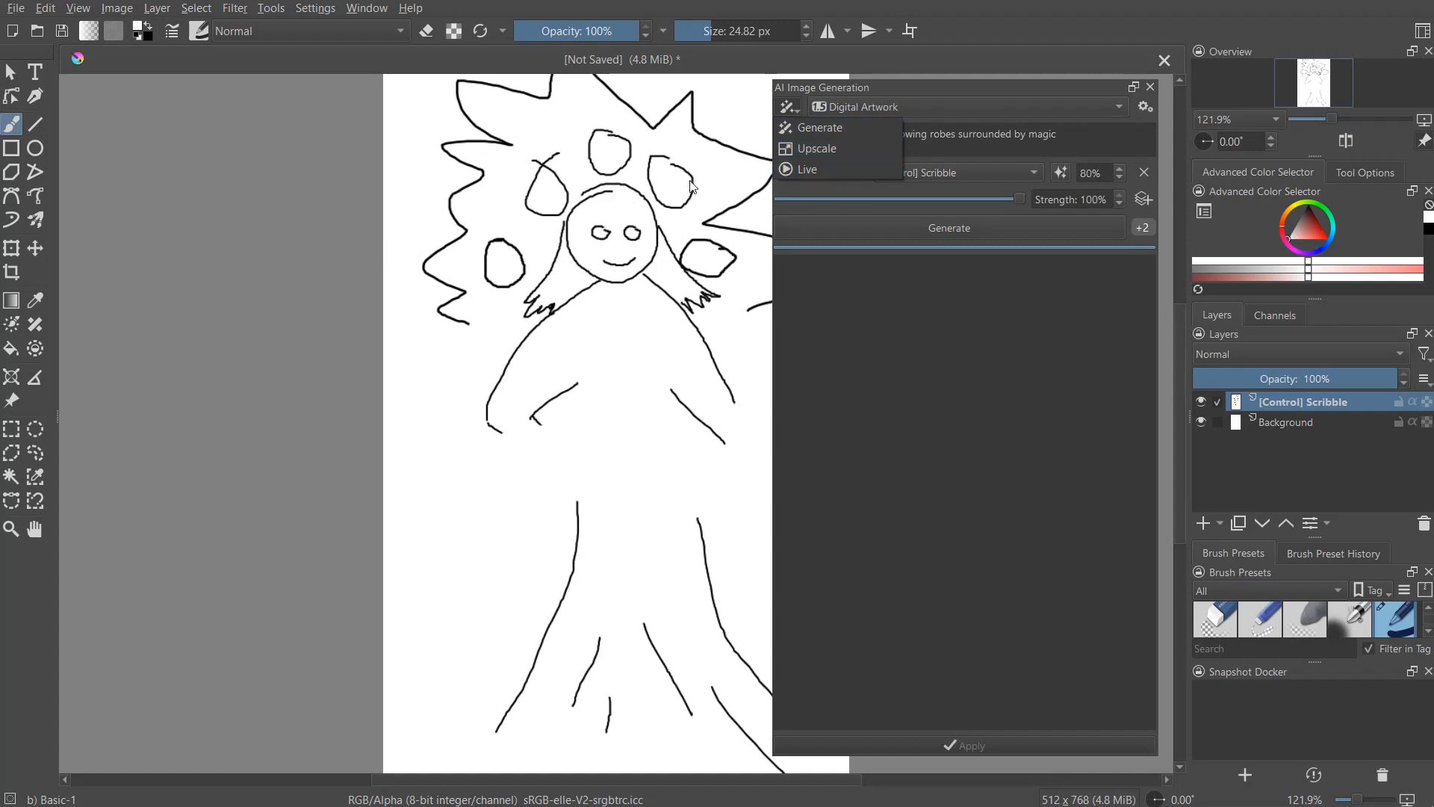
left_click(812, 175)
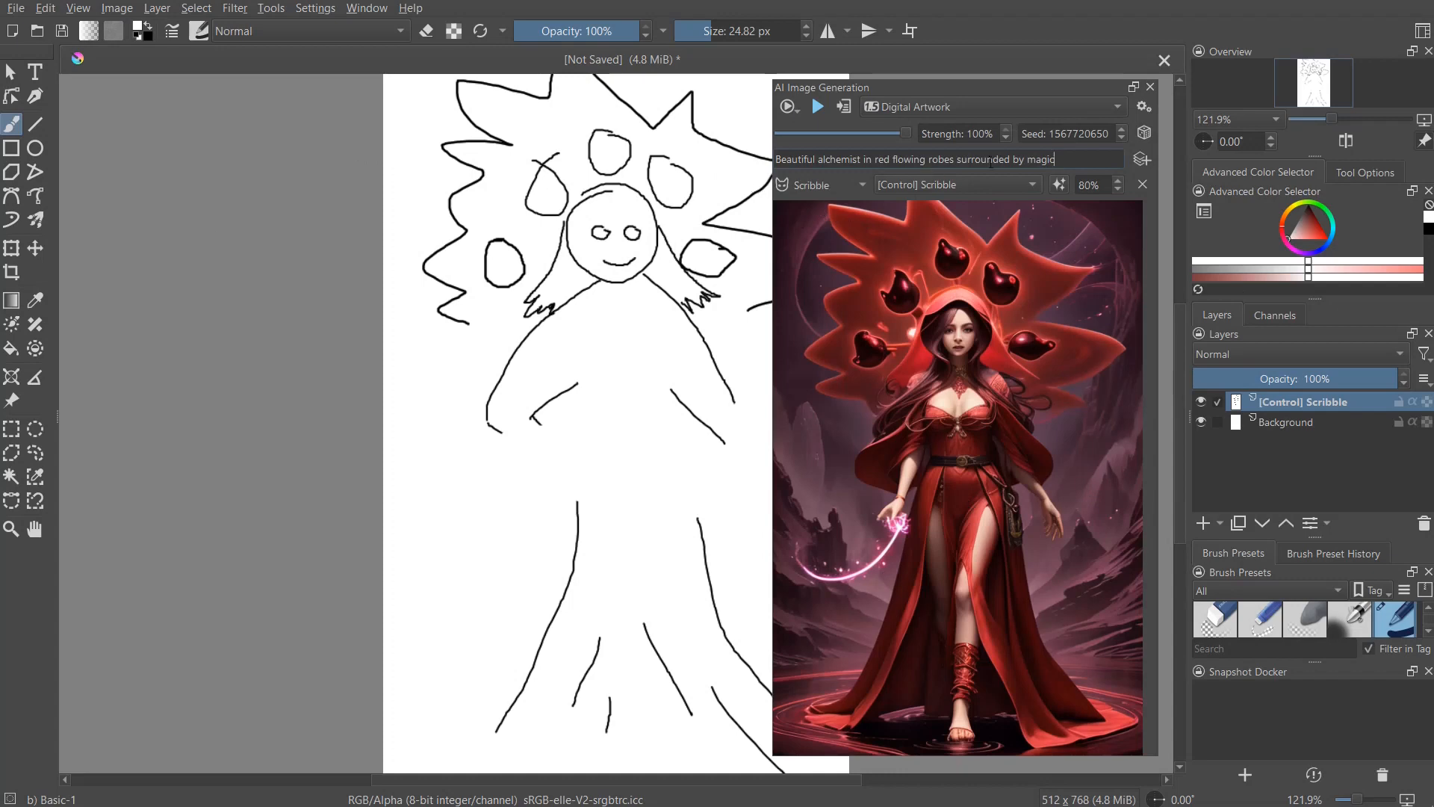
- Clear the alchemist prompt in the Live workspace and lower the generation strength to 40%
left_click_drag(1107, 157, 697, 164)
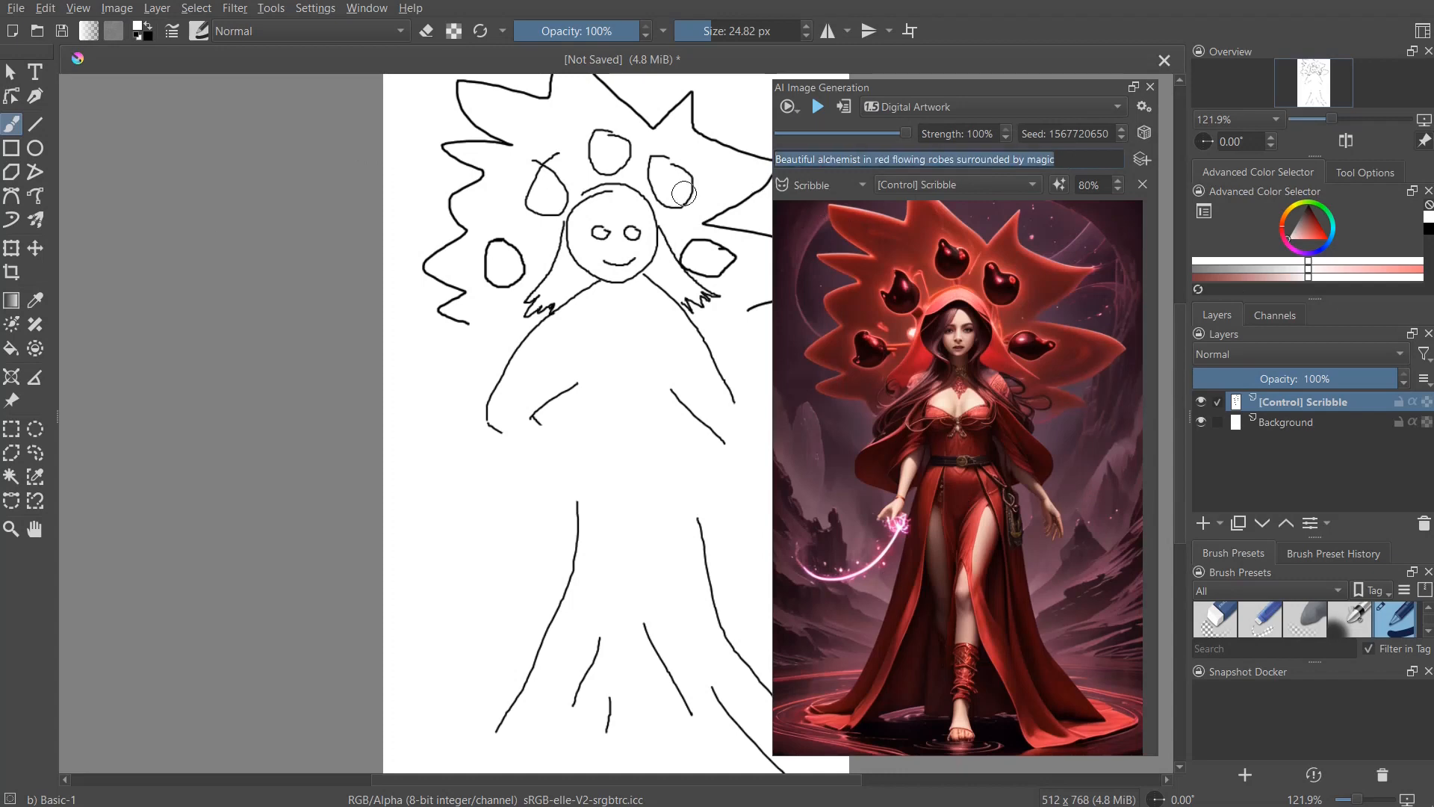
key("Delete")
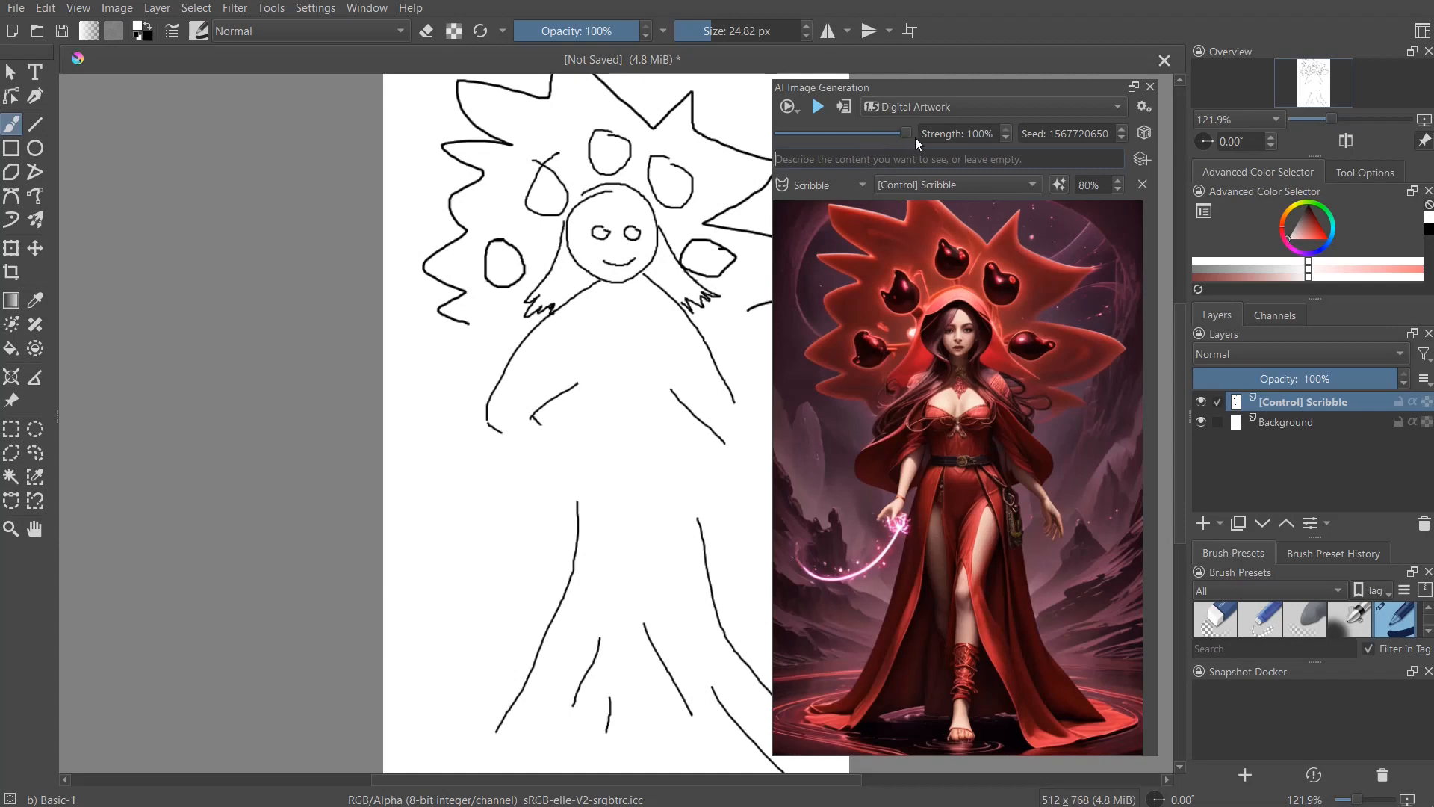
left_click_drag(906, 134, 829, 139)
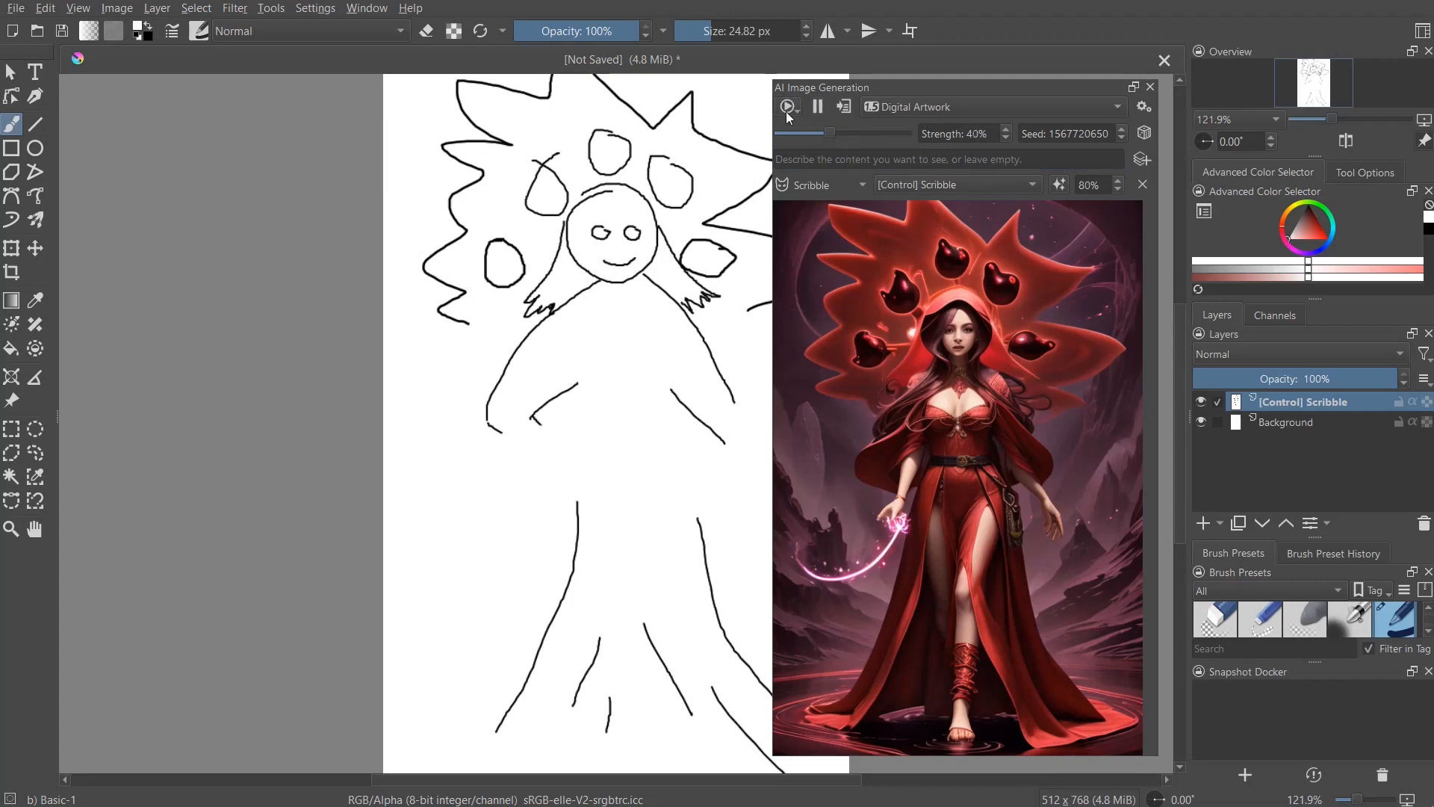
- Toggle live generation and leave it running with the empty prompt
left_click(818, 108)
left_click(819, 109)
left_click(819, 109)
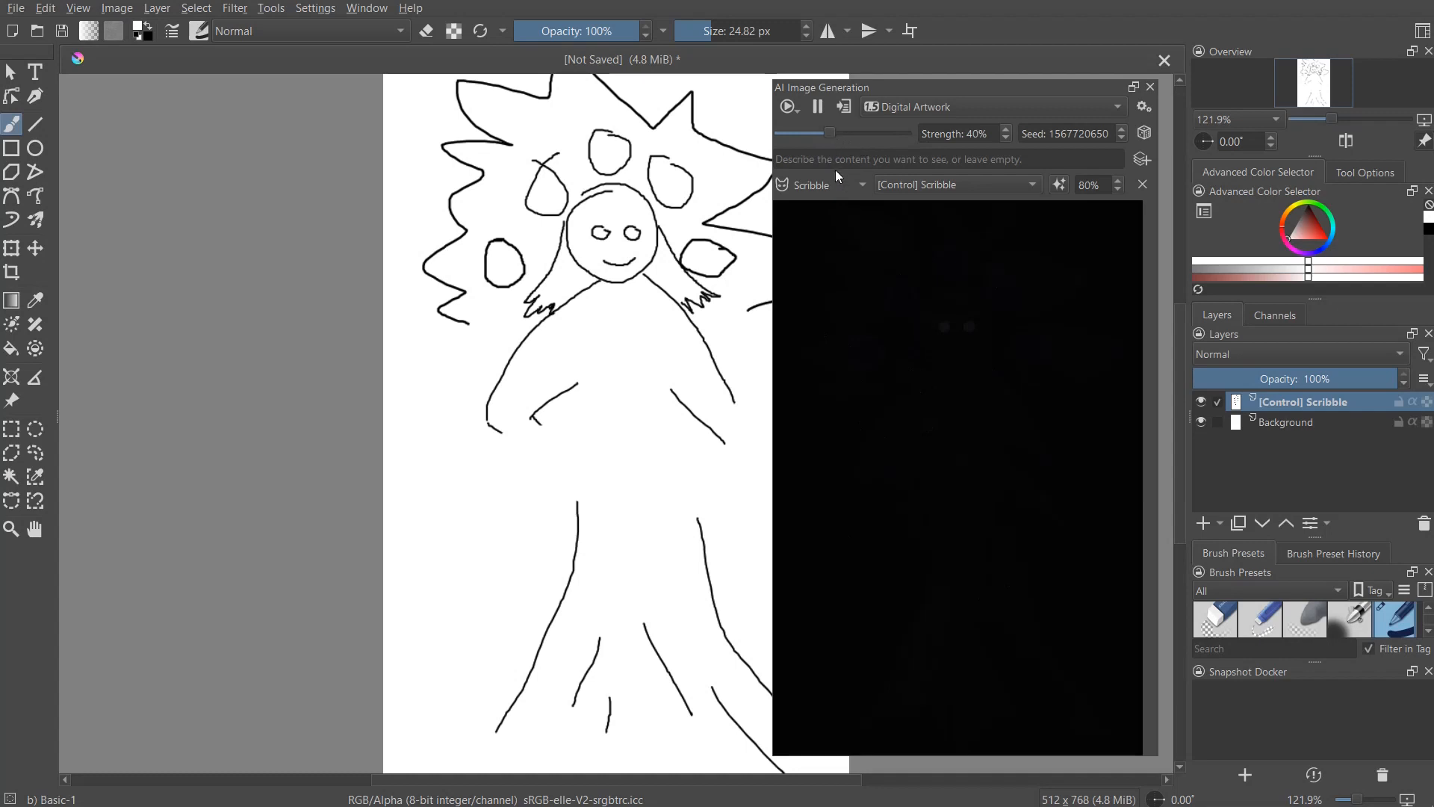
- Switch the control layer's mode to Image and back to Scribble
left_click(863, 186)
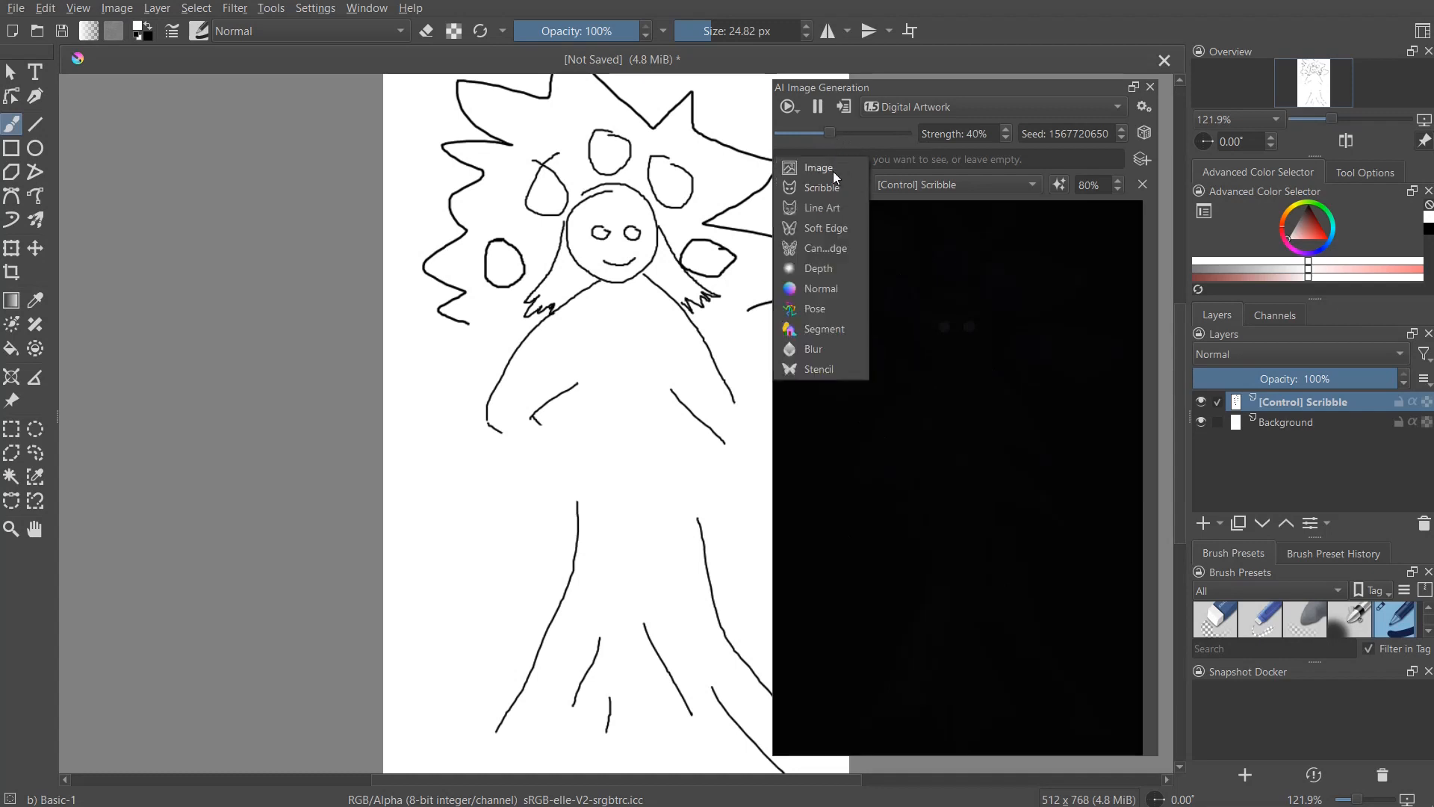
left_click(833, 171)
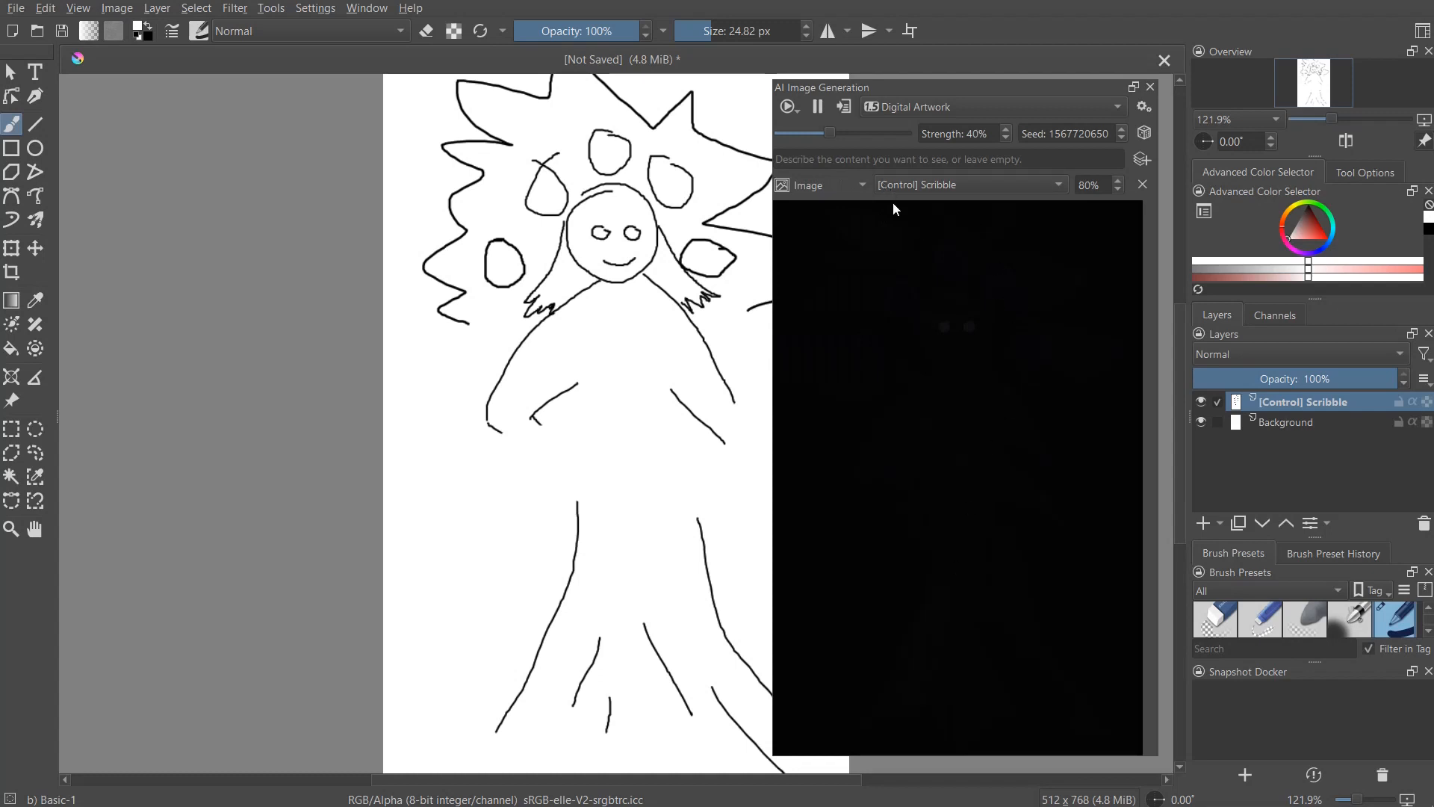
left_click(862, 186)
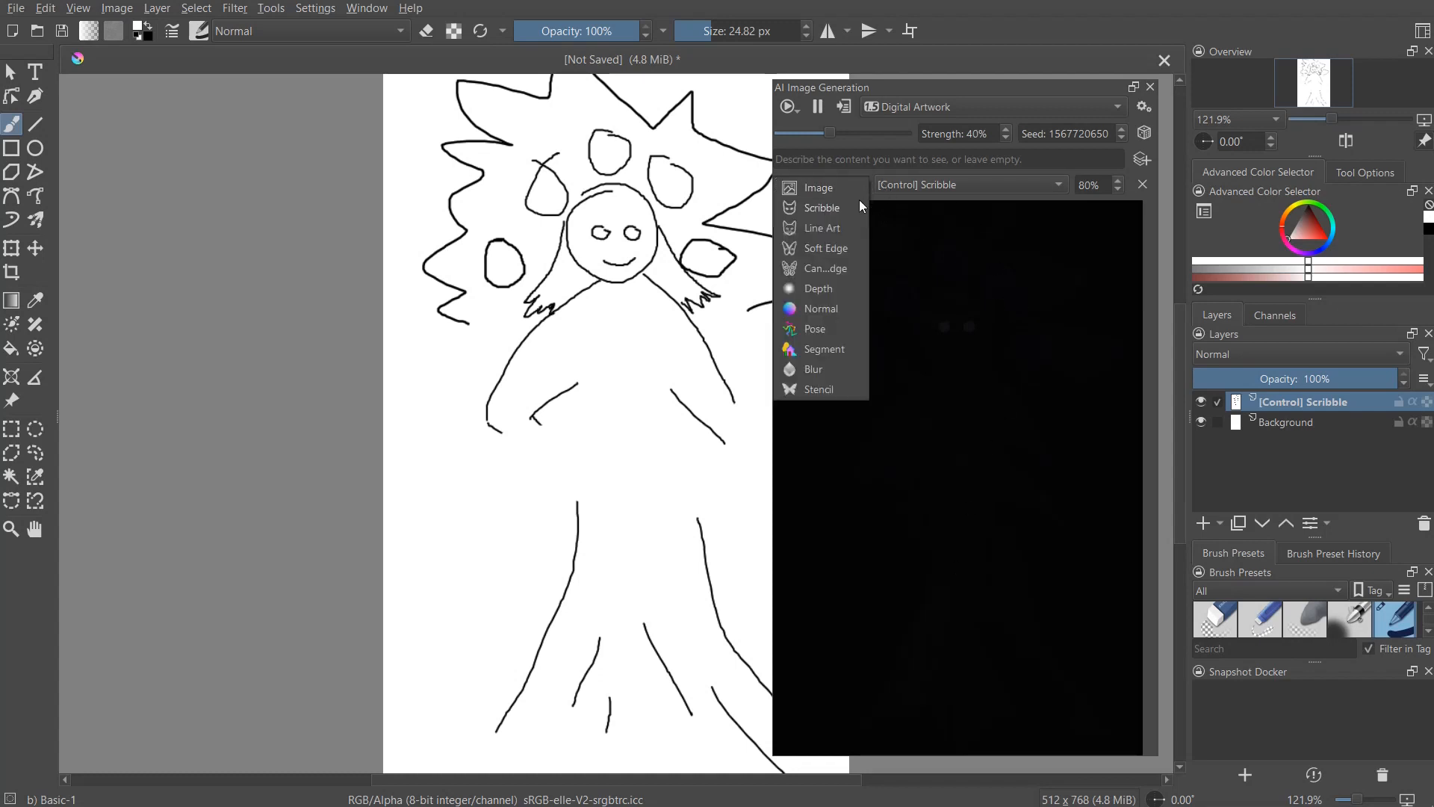
left_click(835, 209)
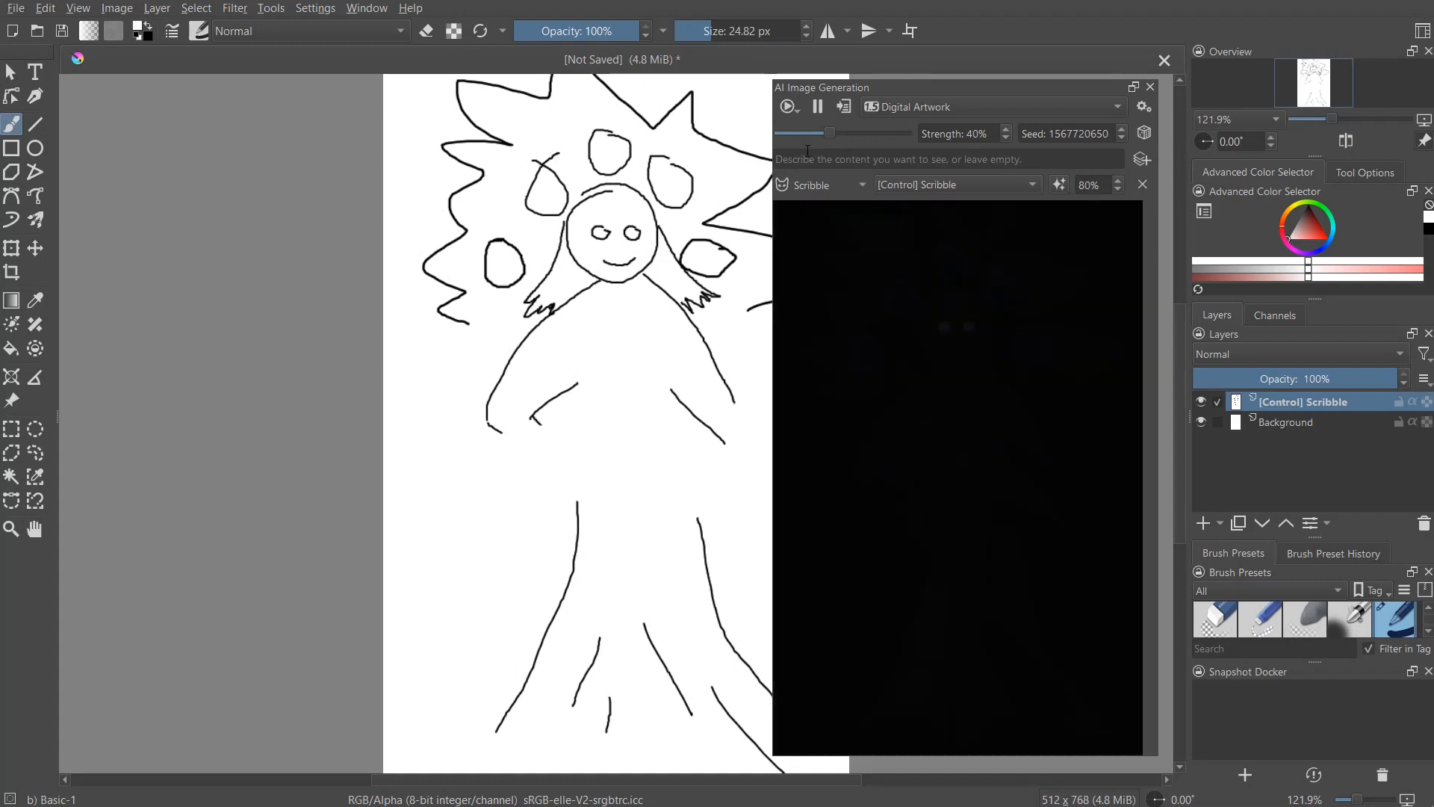
- Raise the live generation strength to 100%, leaving the control layer's mode on Scribble
left_click(864, 187)
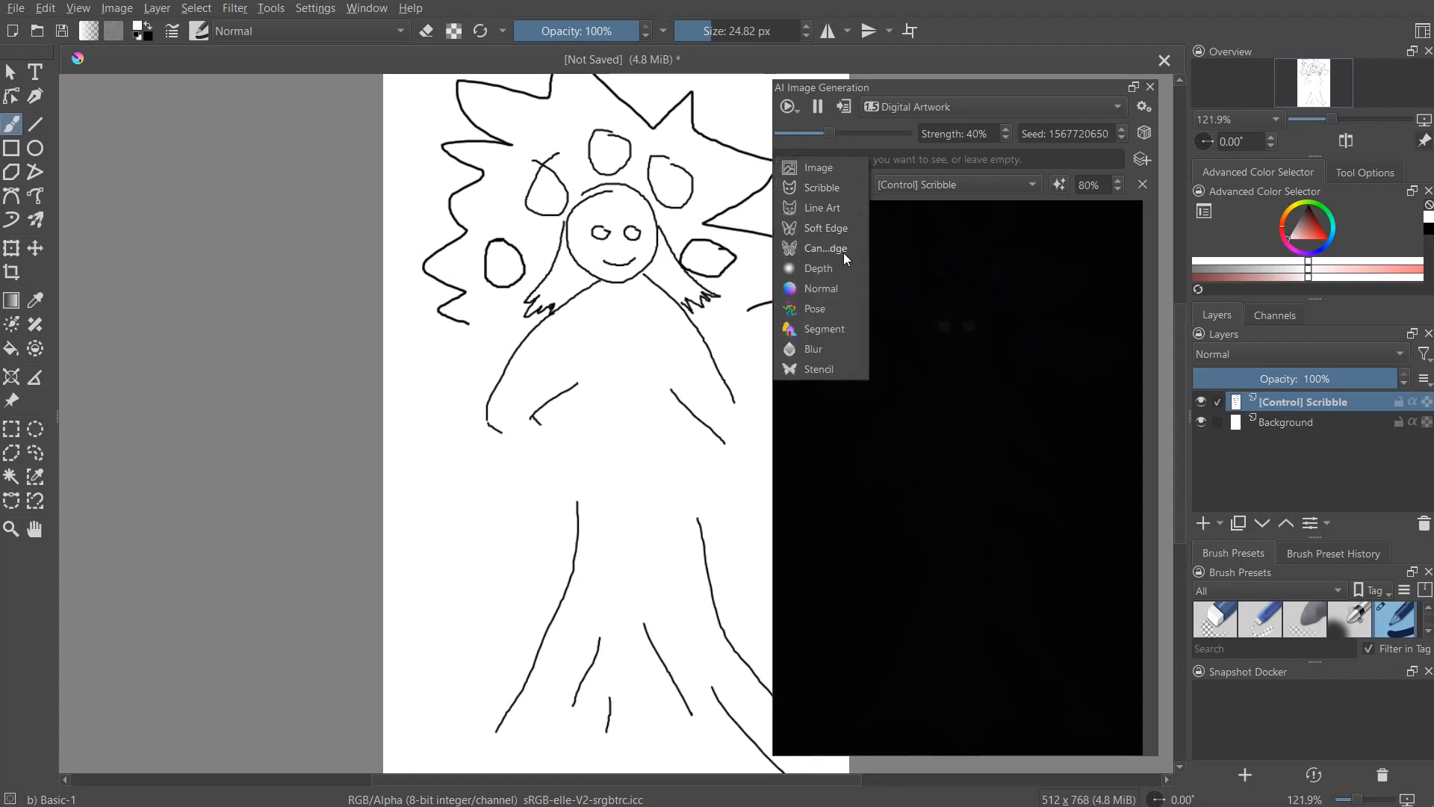
left_click(942, 88)
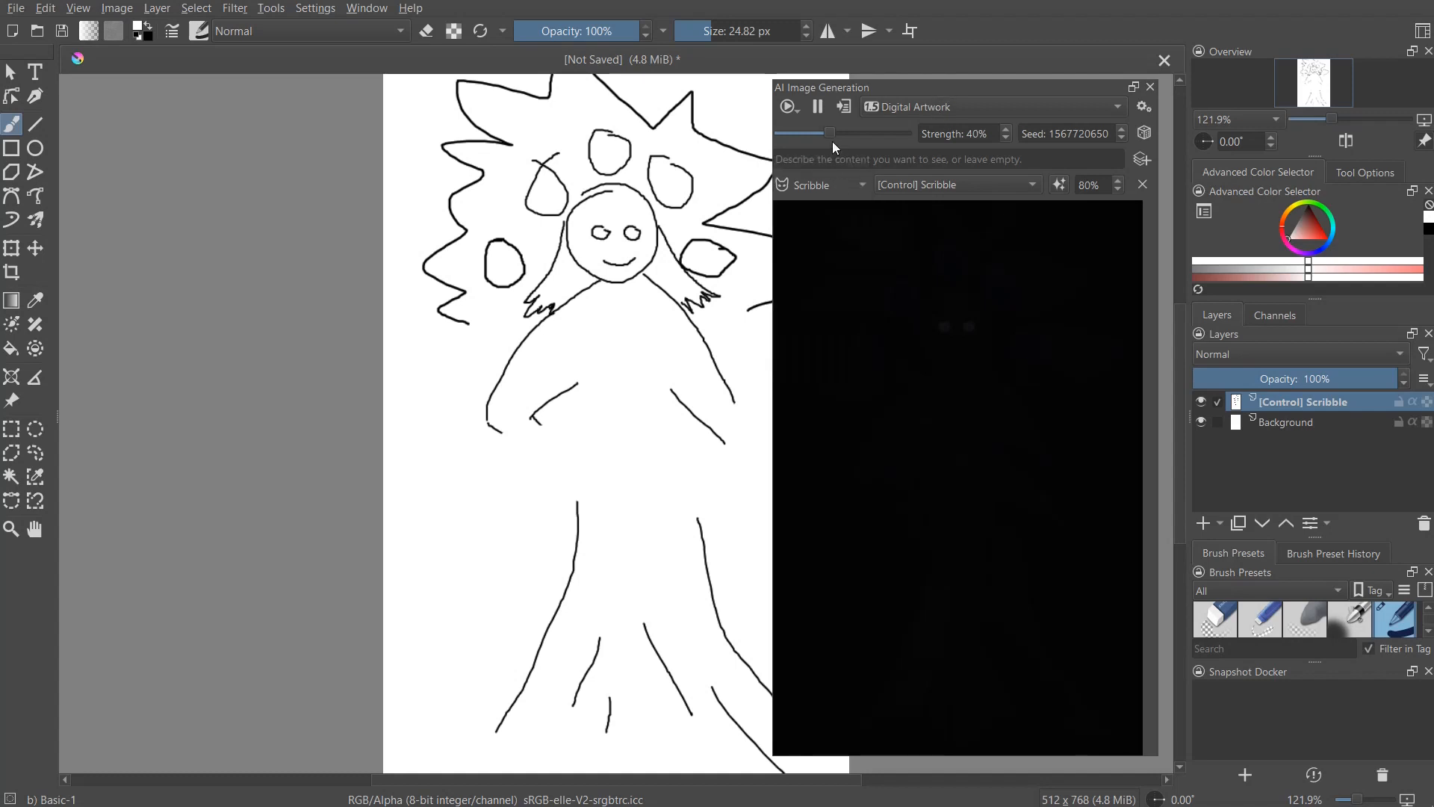
left_click_drag(831, 134, 1021, 154)
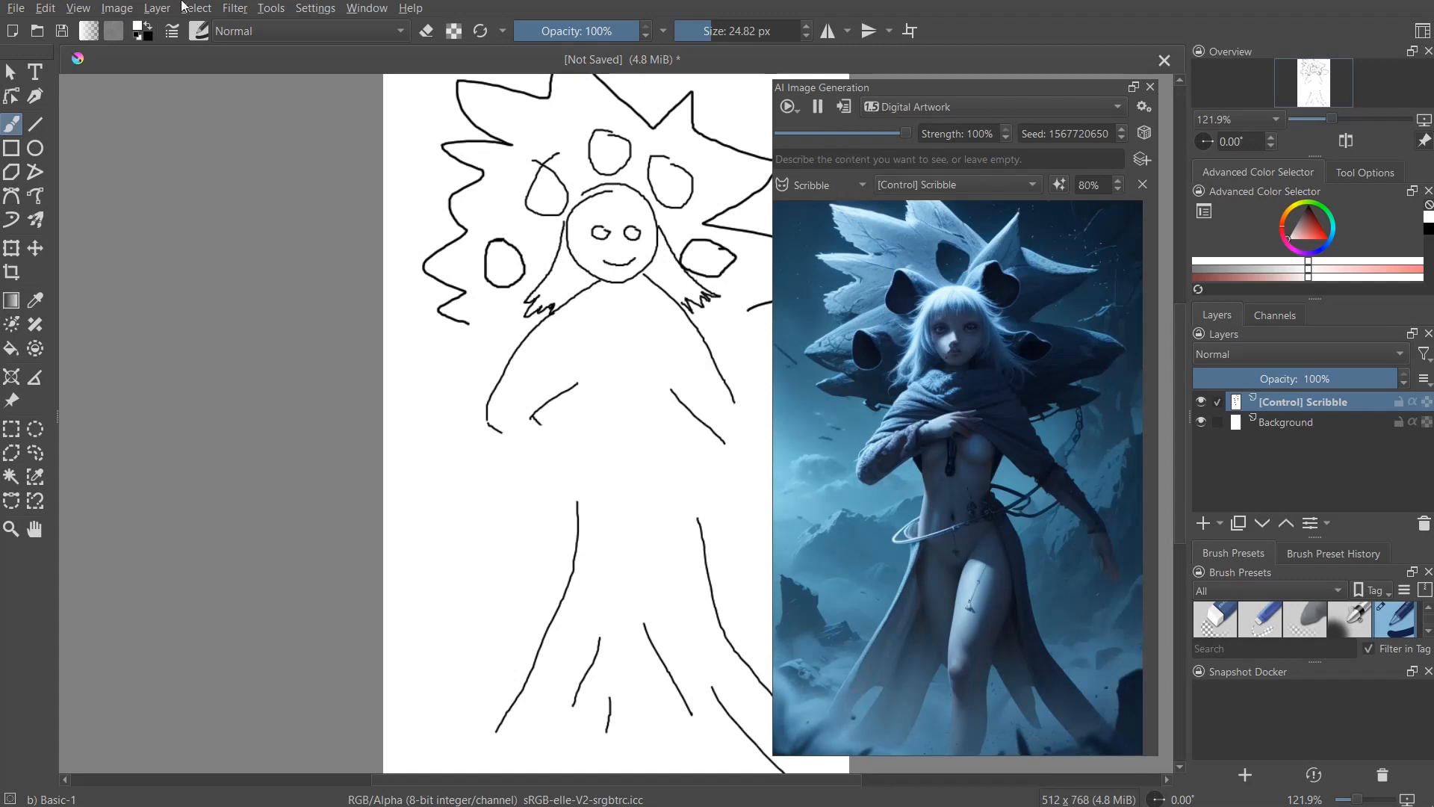
- Paint two thick black strokes crossing over the scribbled figure's chest with the 24.82 px brush
left_click(150, 30)
mouse_move(478, 283)
left_mouse_down()
mouse_move(620, 371)
mouse_move(751, 320)
left_mouse_up()
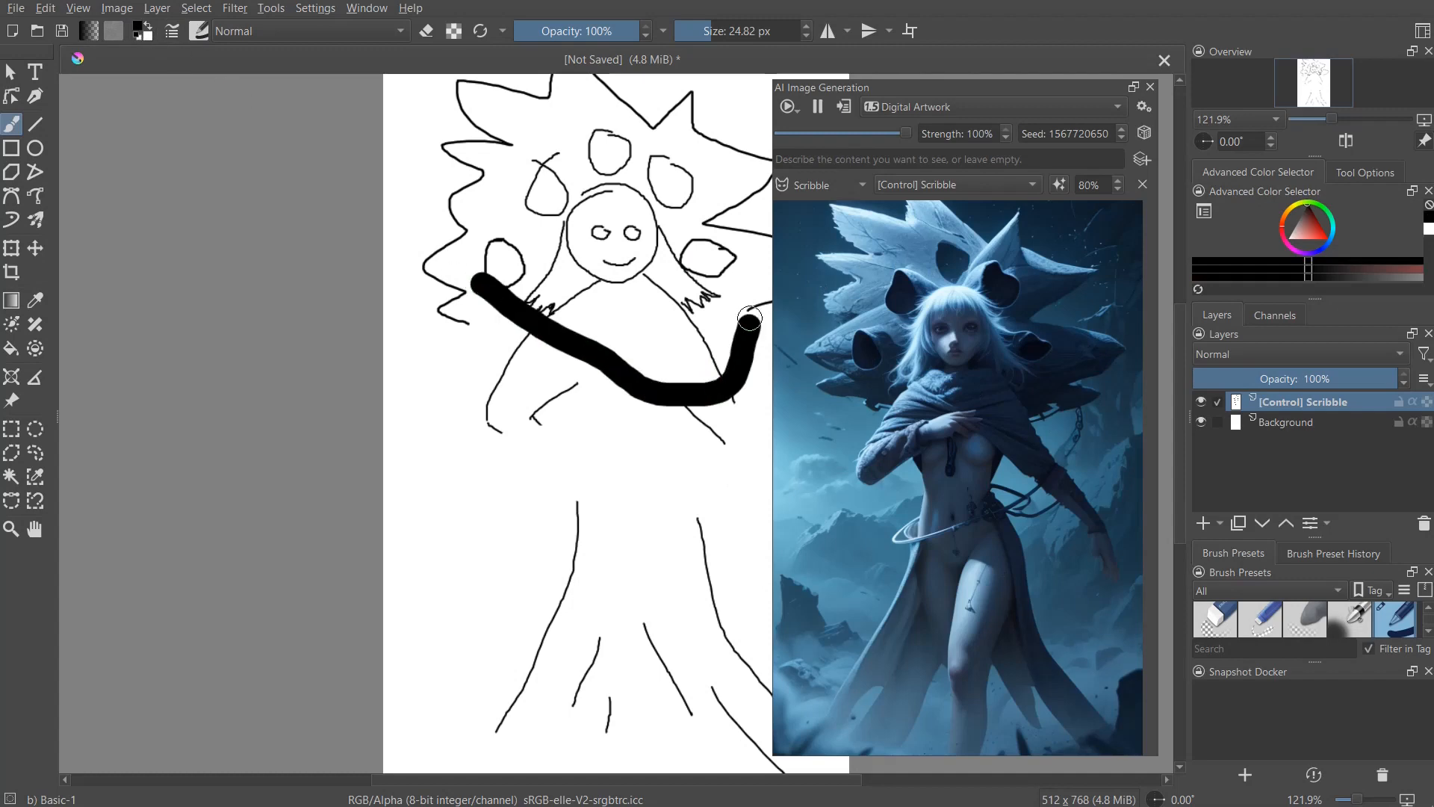
left_click_drag(544, 405, 670, 303)
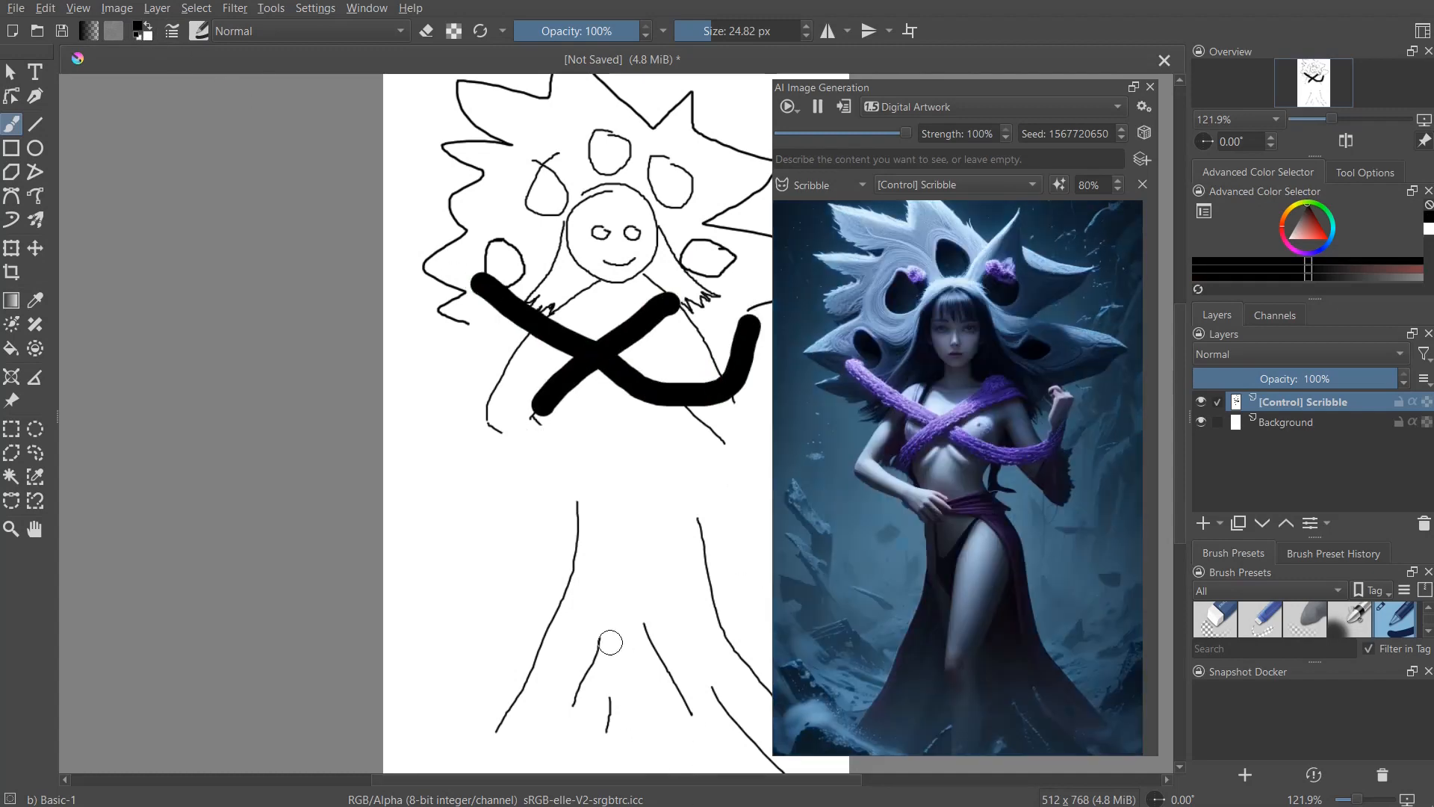
- Enter the prompt "hellhound at the gates of hell" for the live generation
left_click(825, 160)
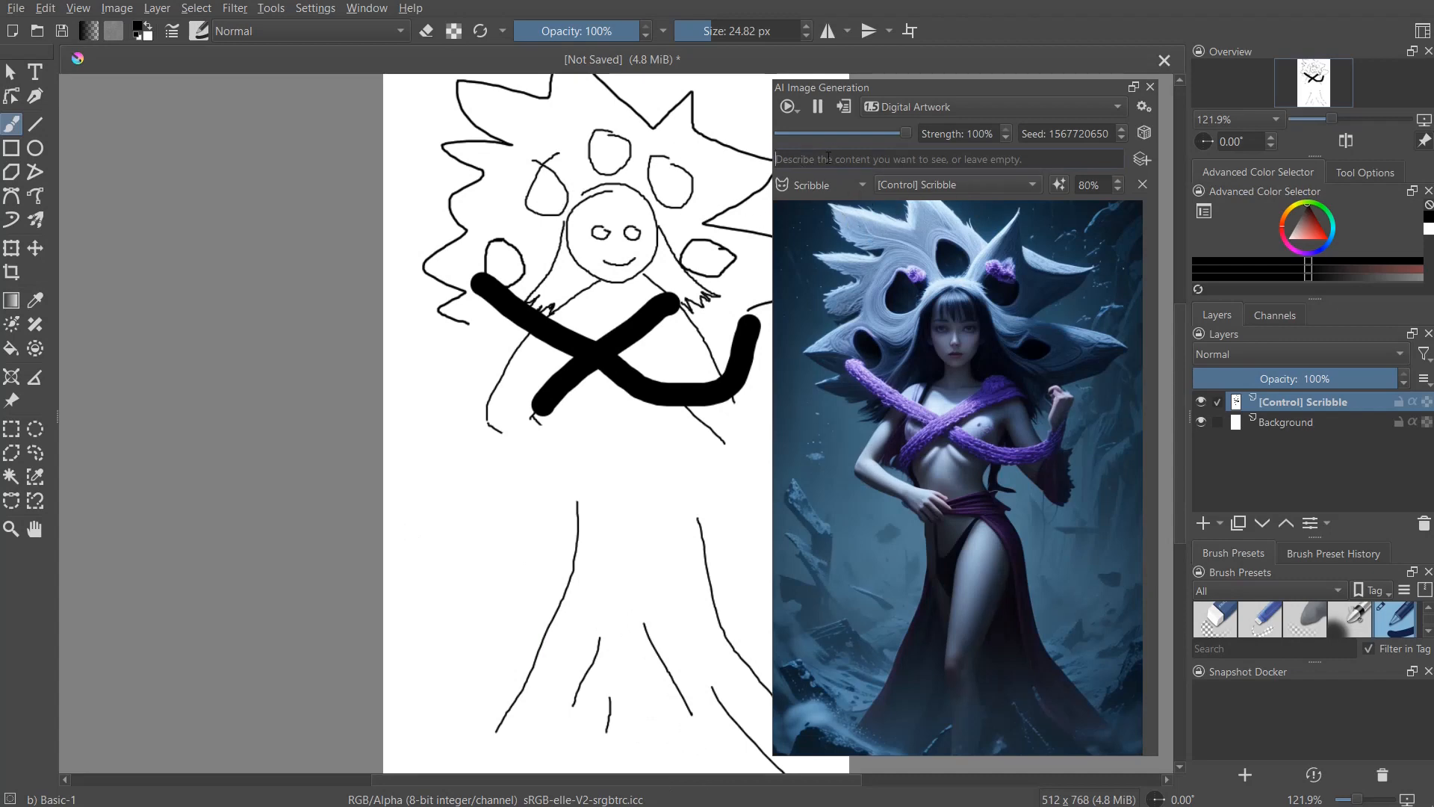
type("h")
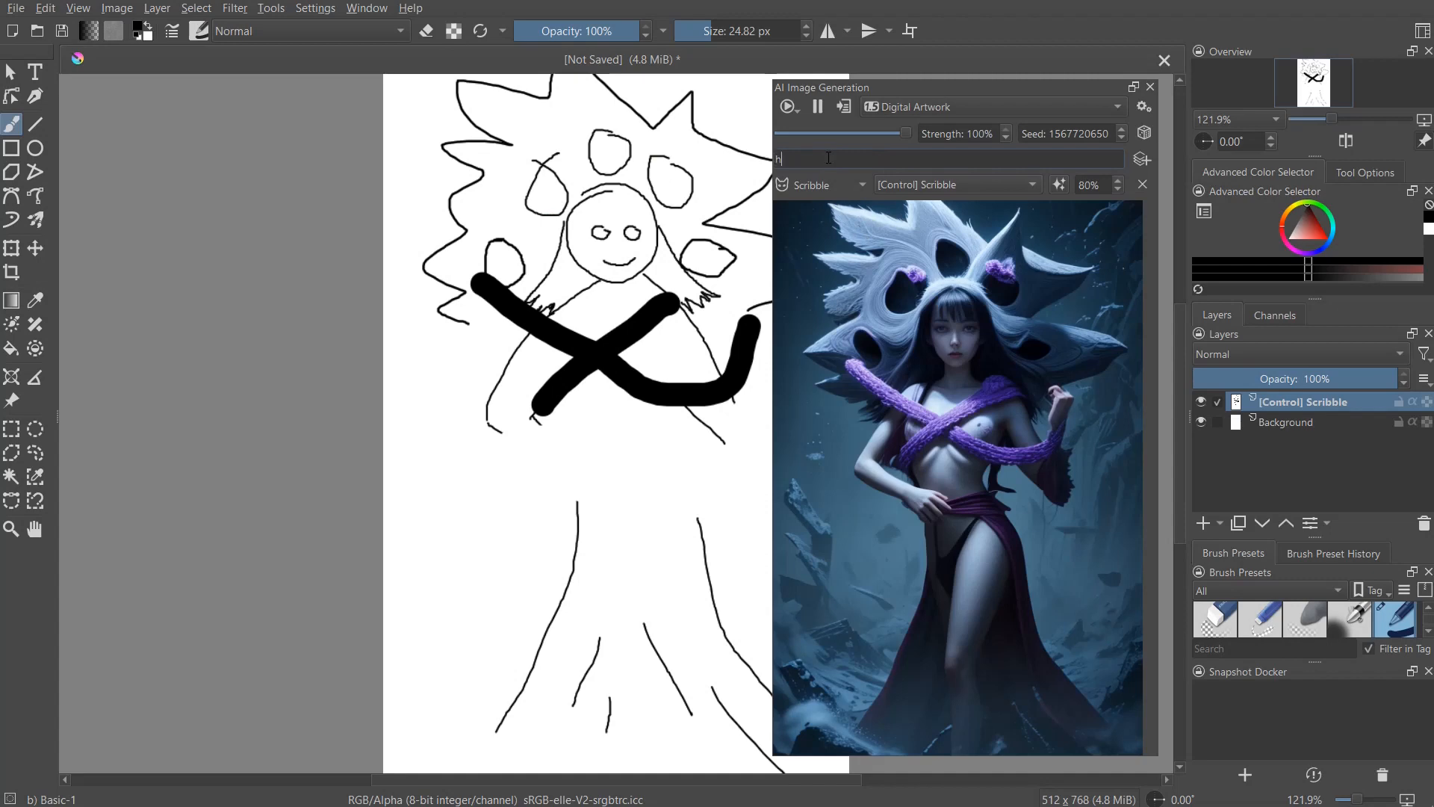
type("ellhound at the gates of hell")
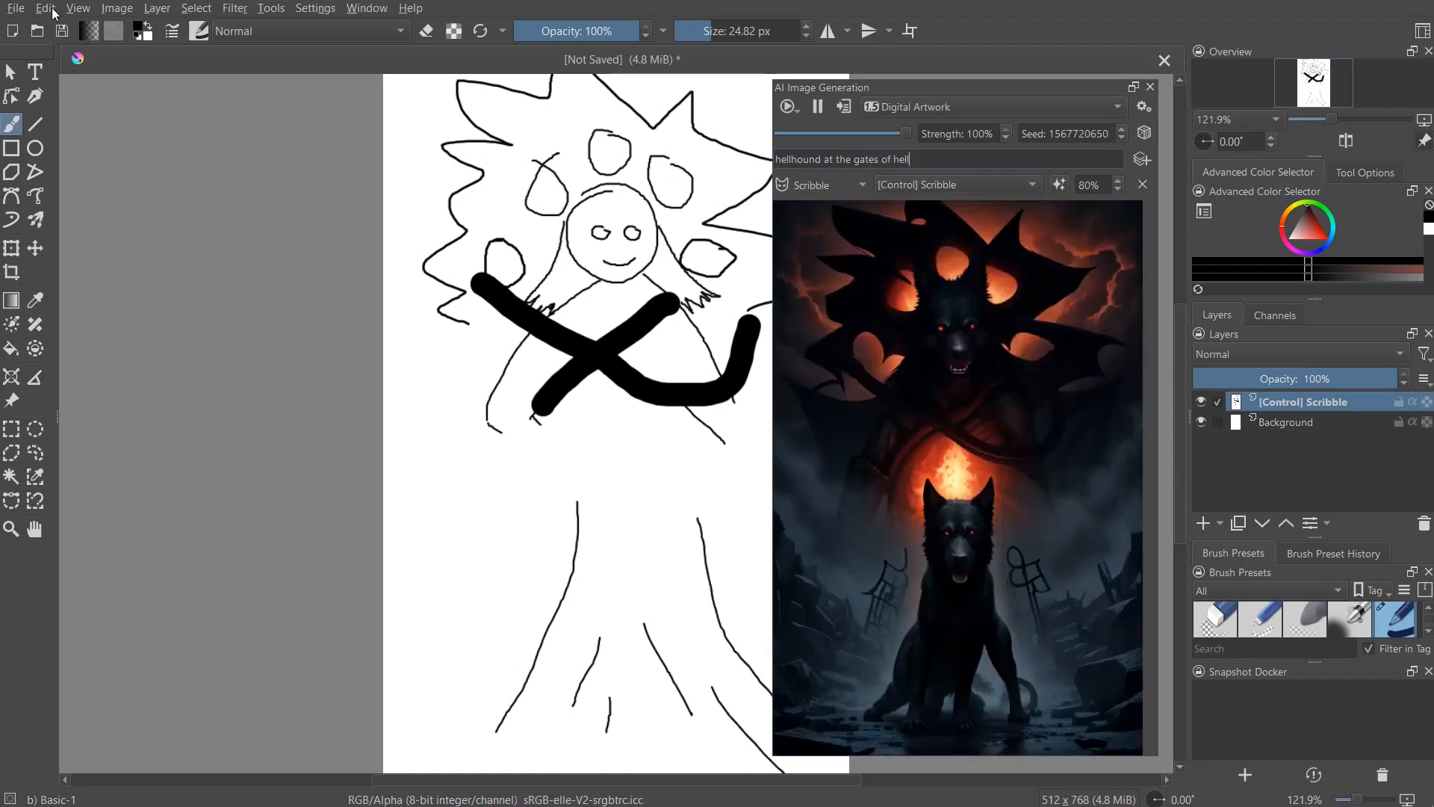
- Paint the whole scribble over in white with a 244.15 px brush and move the AI Image Generation docker off the canvas
left_click(147, 27)
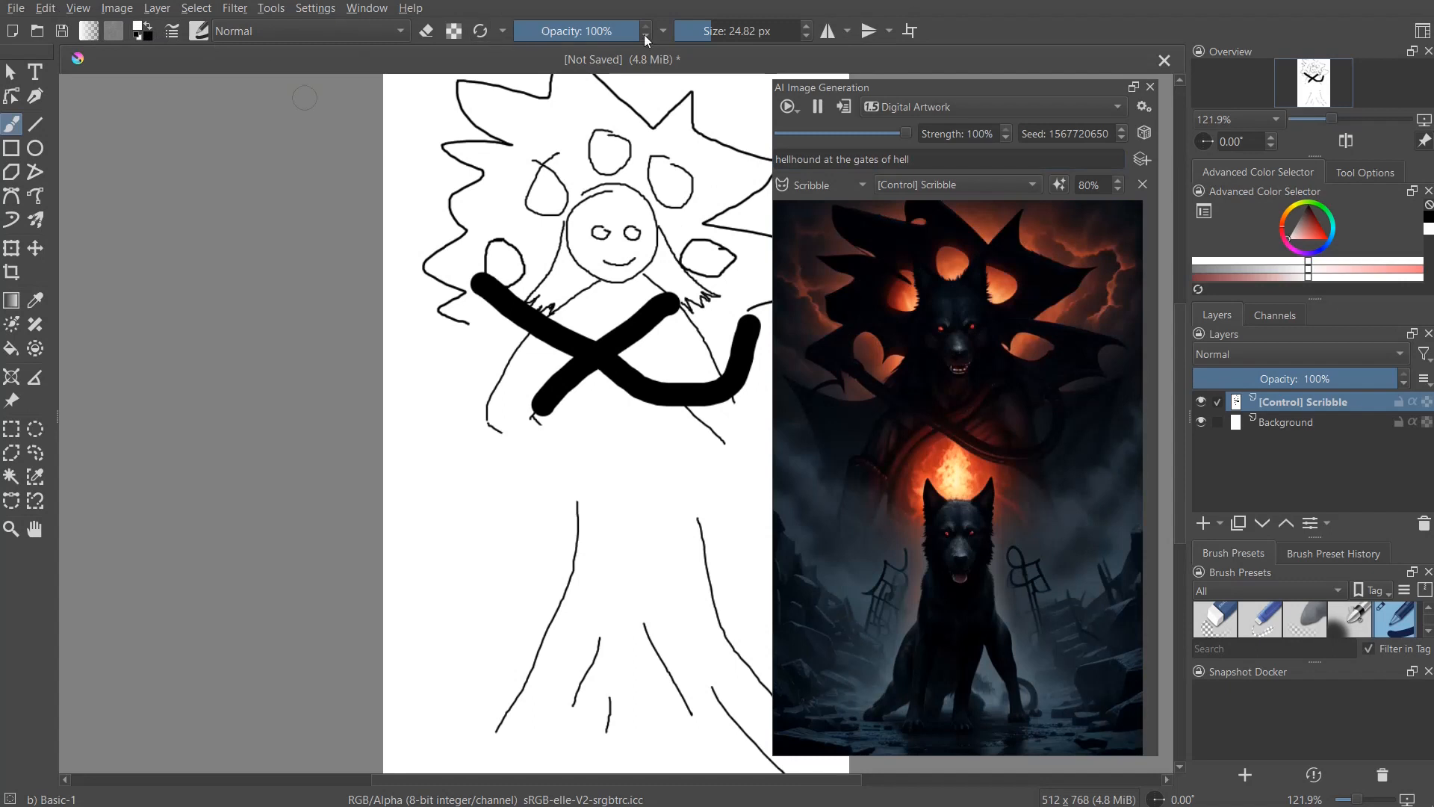
left_click(738, 31)
mouse_move(582, 173)
left_mouse_down()
mouse_move(698, 186)
mouse_move(560, 720)
mouse_move(705, 769)
left_mouse_up()
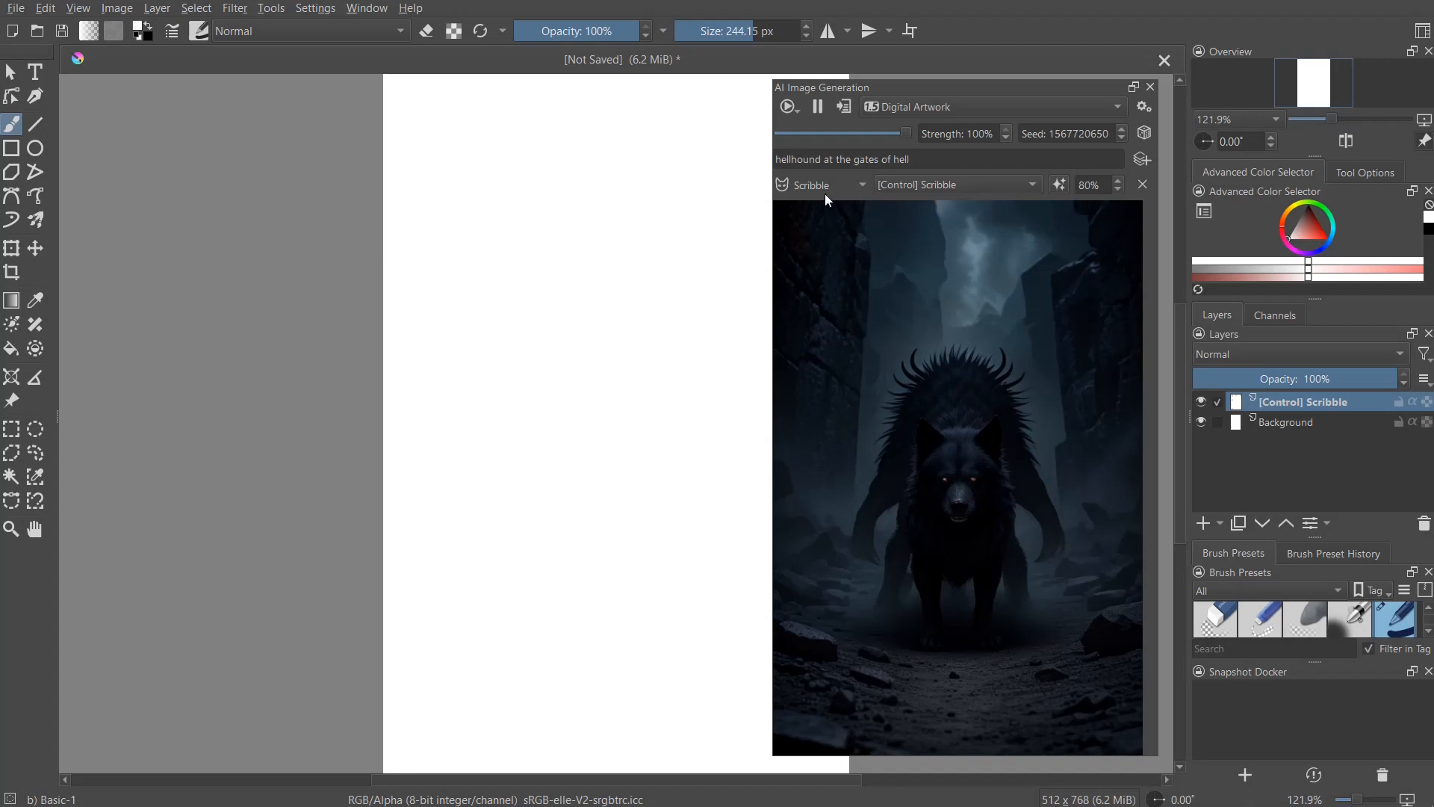
left_click_drag(939, 87, 1023, 82)
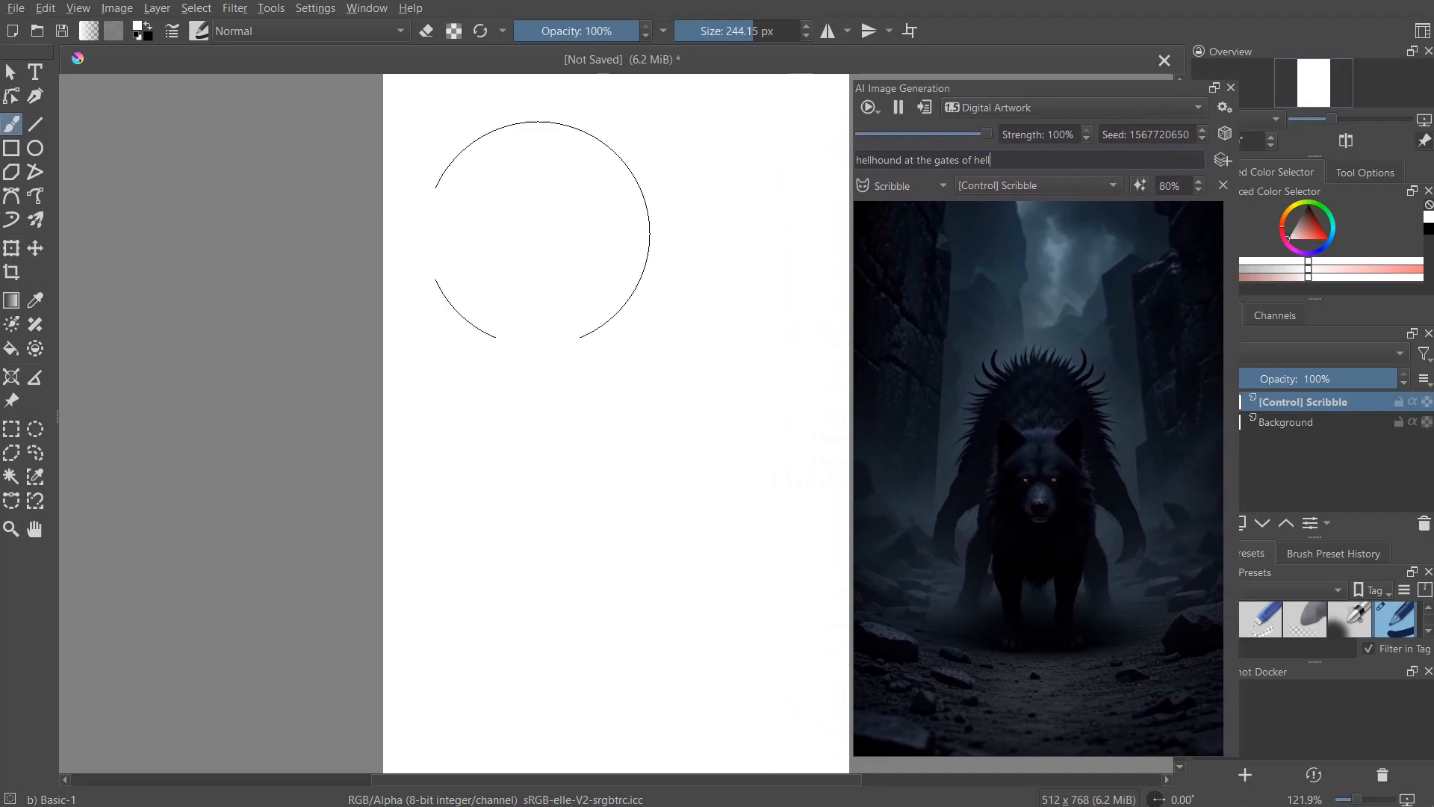
- Set the brush to black at 5.15 px and randomize the generation seed
left_click(148, 27)
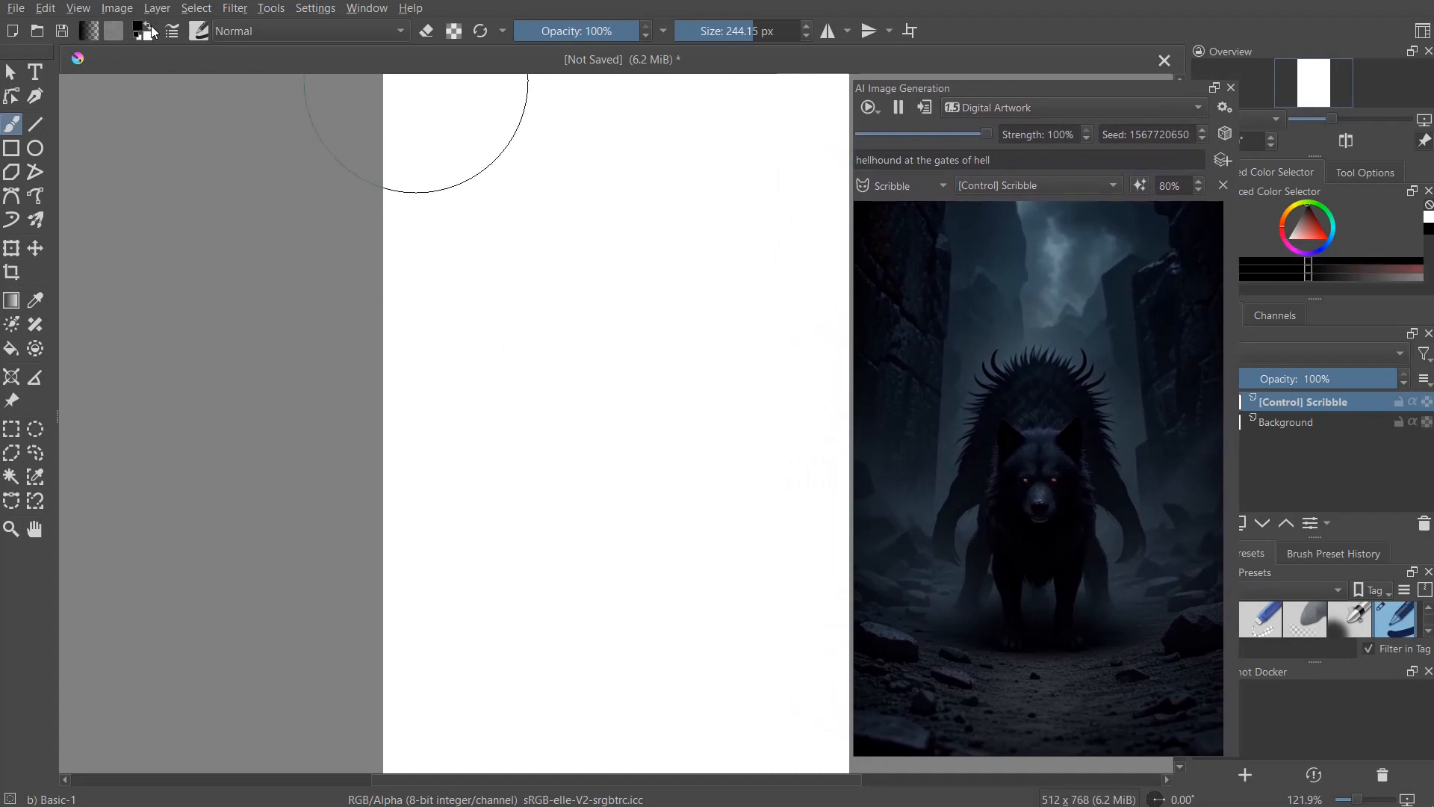
left_click(695, 31)
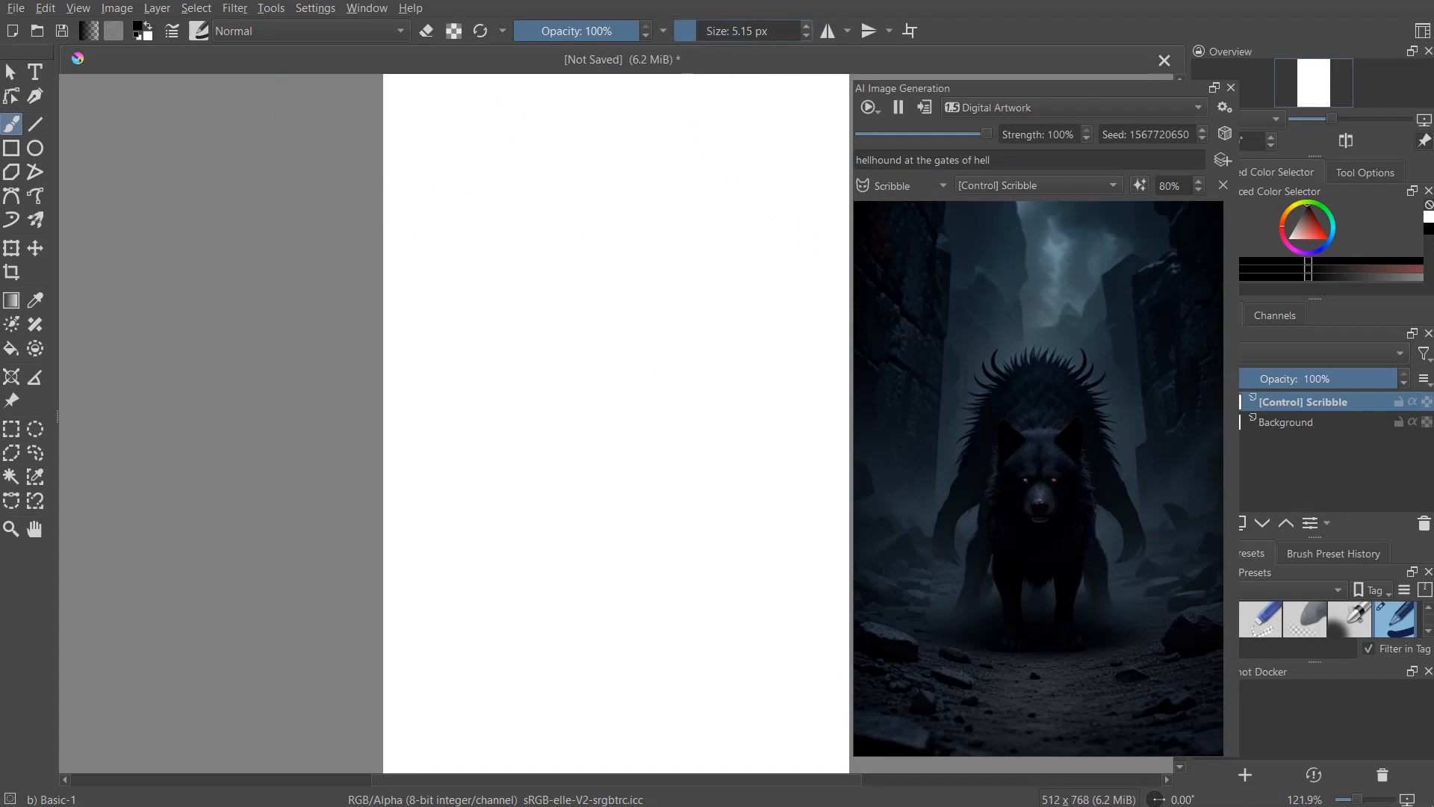
left_click(1203, 128)
left_click(1223, 135)
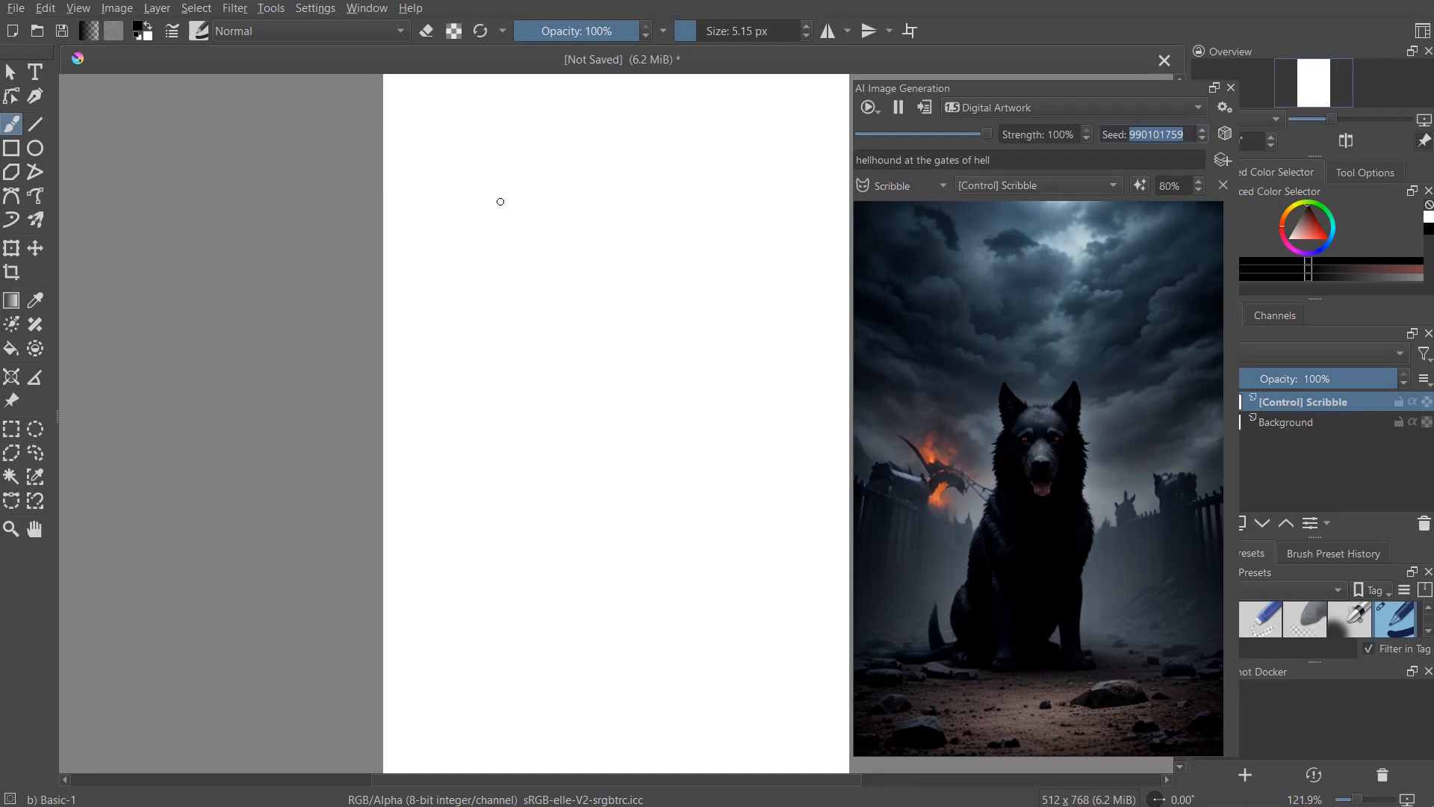
- Sketch the hound's head on the control layer, with a curved brow, two pointed horns, slanted eyes and a long tapering muzzle
mouse_move(494, 163)
left_mouse_down()
mouse_move(529, 204)
mouse_move(586, 195)
mouse_move(656, 210)
mouse_move(714, 171)
left_mouse_up()
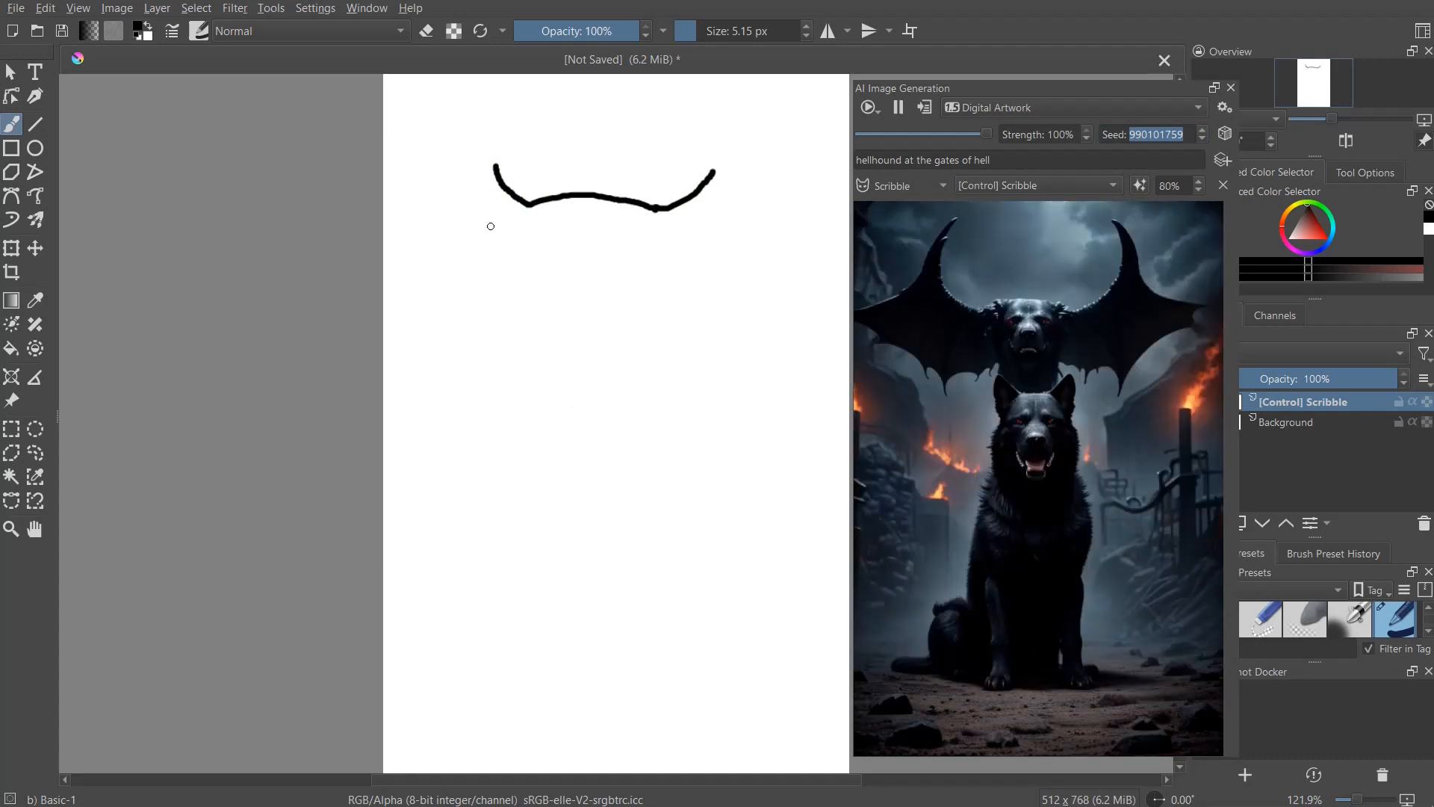
left_click_drag(488, 171, 516, 241)
left_click_drag(713, 172, 666, 242)
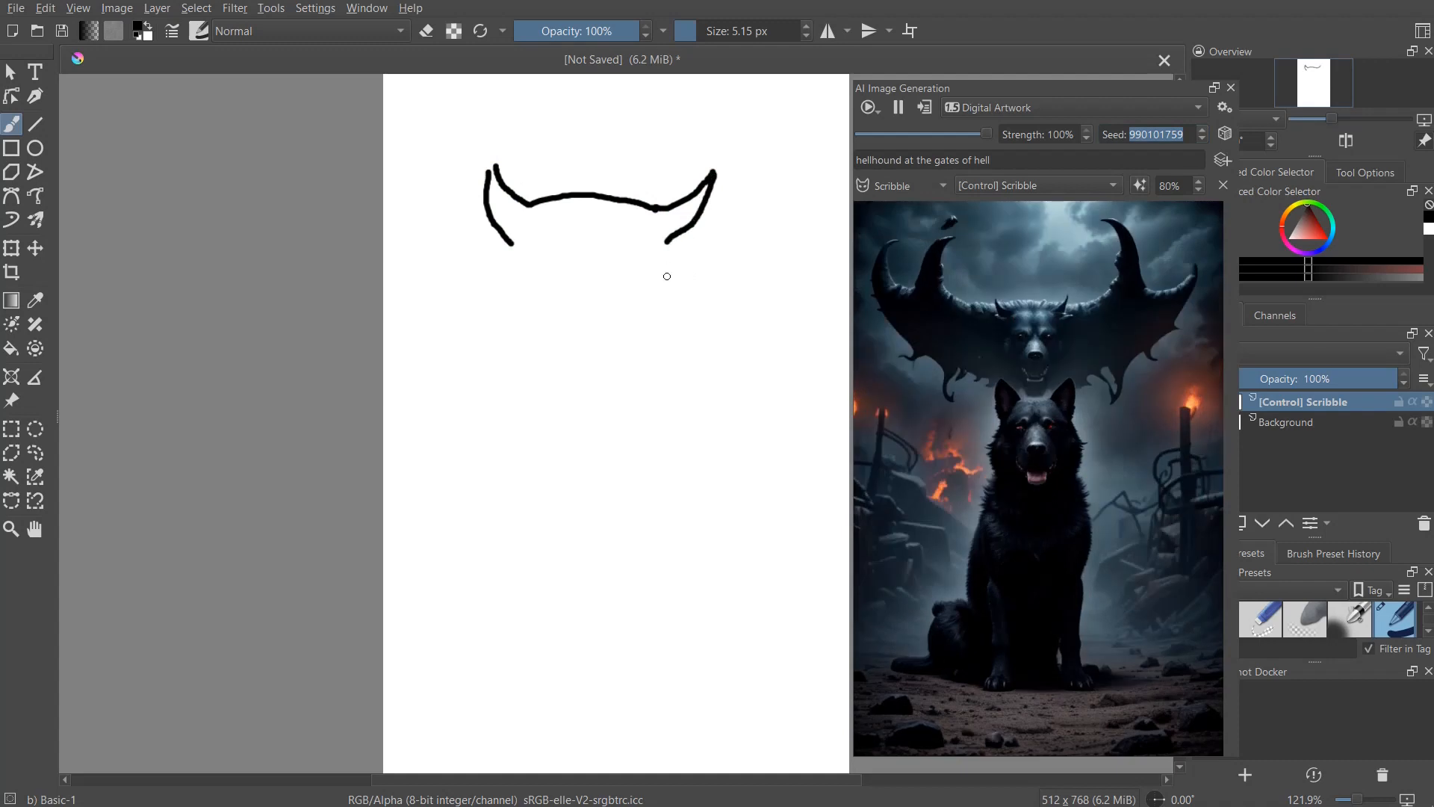
left_click_drag(620, 286, 657, 260)
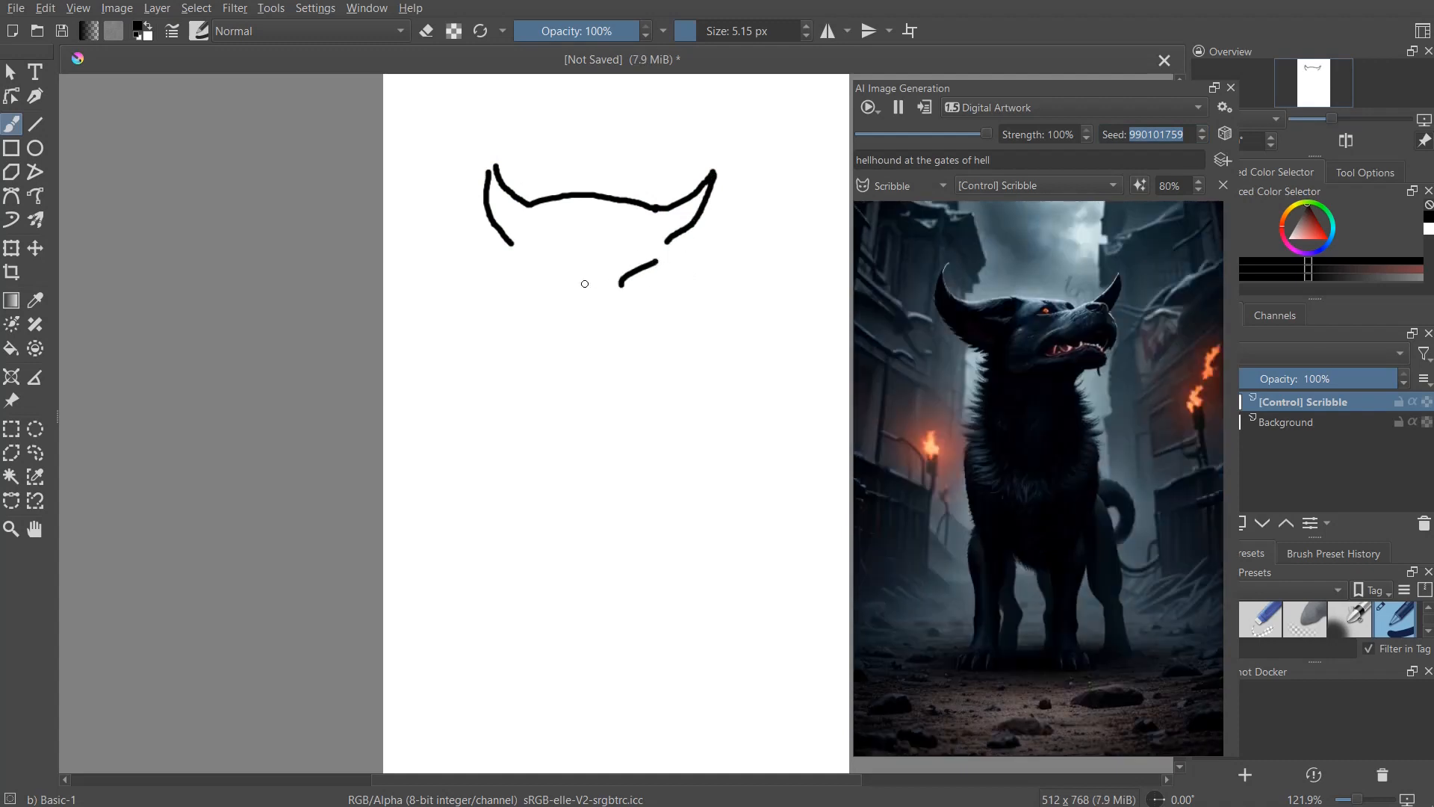
left_click_drag(573, 284, 535, 273)
mouse_move(677, 260)
left_mouse_down()
mouse_move(675, 328)
mouse_move(599, 431)
mouse_move(558, 409)
mouse_move(509, 244)
left_mouse_up()
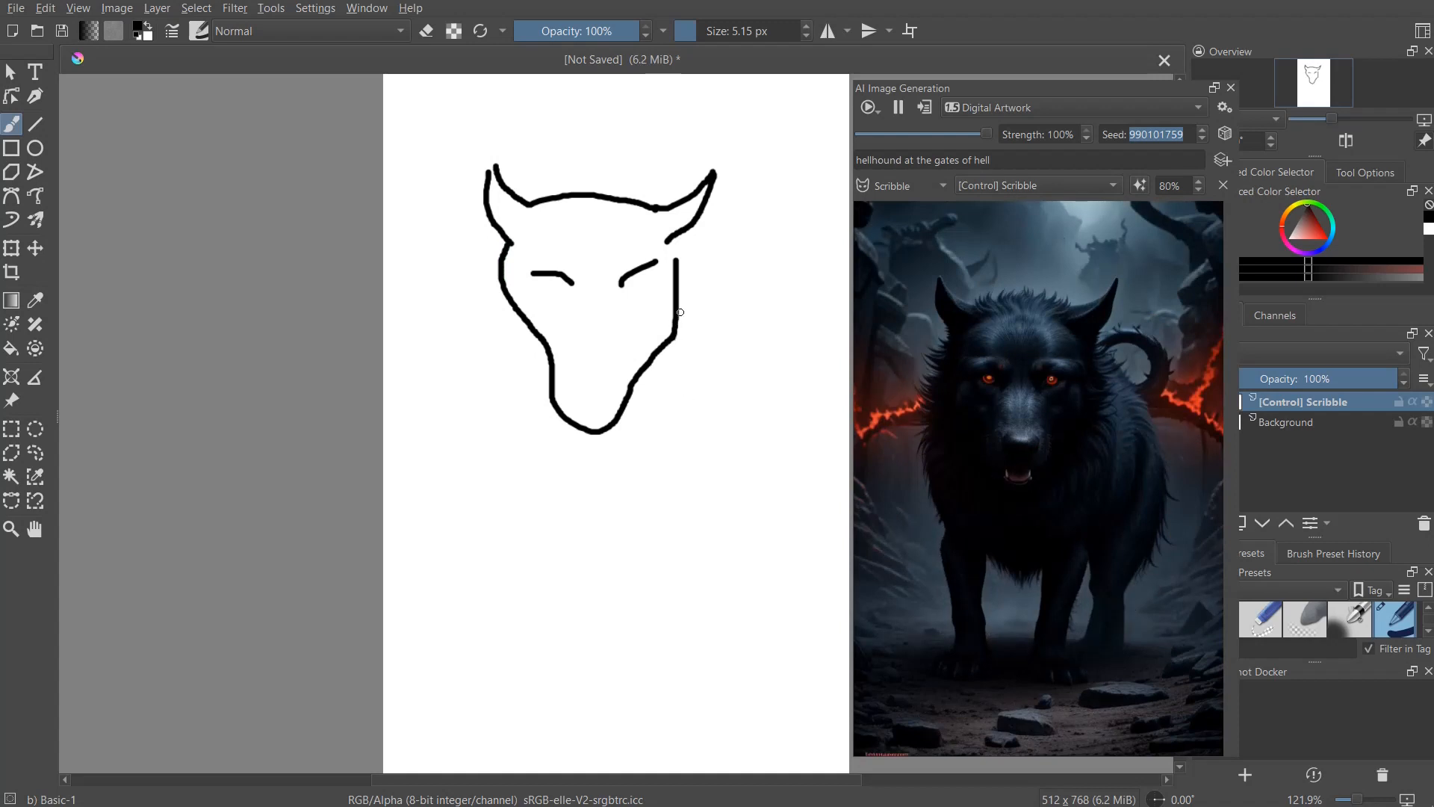
- Sketch the hound's back, legs, chest and shaggy upright tail, and add small nose and mouth marks on the muzzle
mouse_move(686, 307)
left_mouse_down()
mouse_move(755, 371)
mouse_move(784, 442)
mouse_move(812, 297)
mouse_move(787, 248)
mouse_move(838, 367)
mouse_move(837, 412)
mouse_move(734, 540)
mouse_move(731, 653)
mouse_move(713, 659)
mouse_move(679, 655)
mouse_move(703, 535)
left_mouse_up()
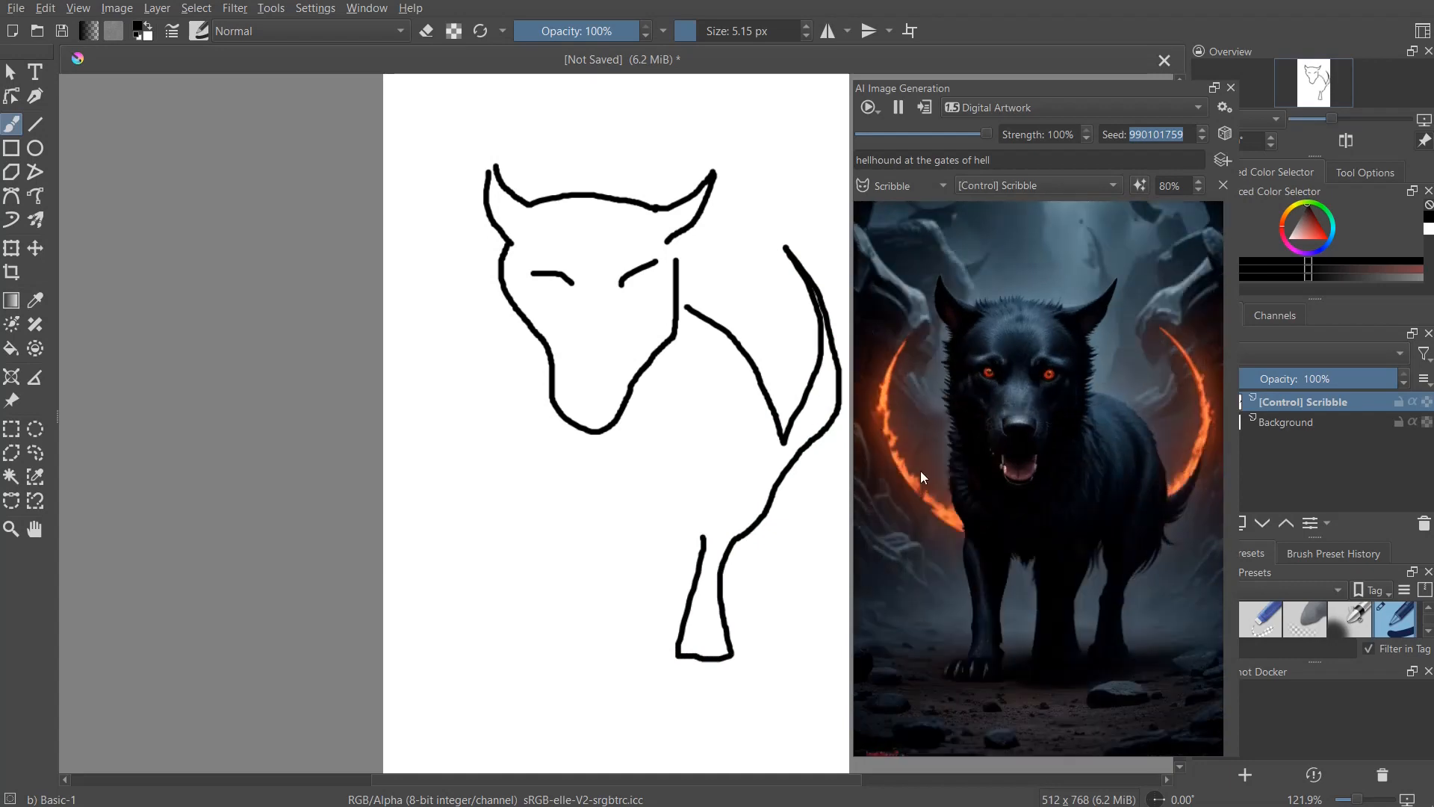
mouse_move(785, 428)
left_mouse_down()
mouse_move(826, 357)
mouse_move(787, 255)
left_mouse_up()
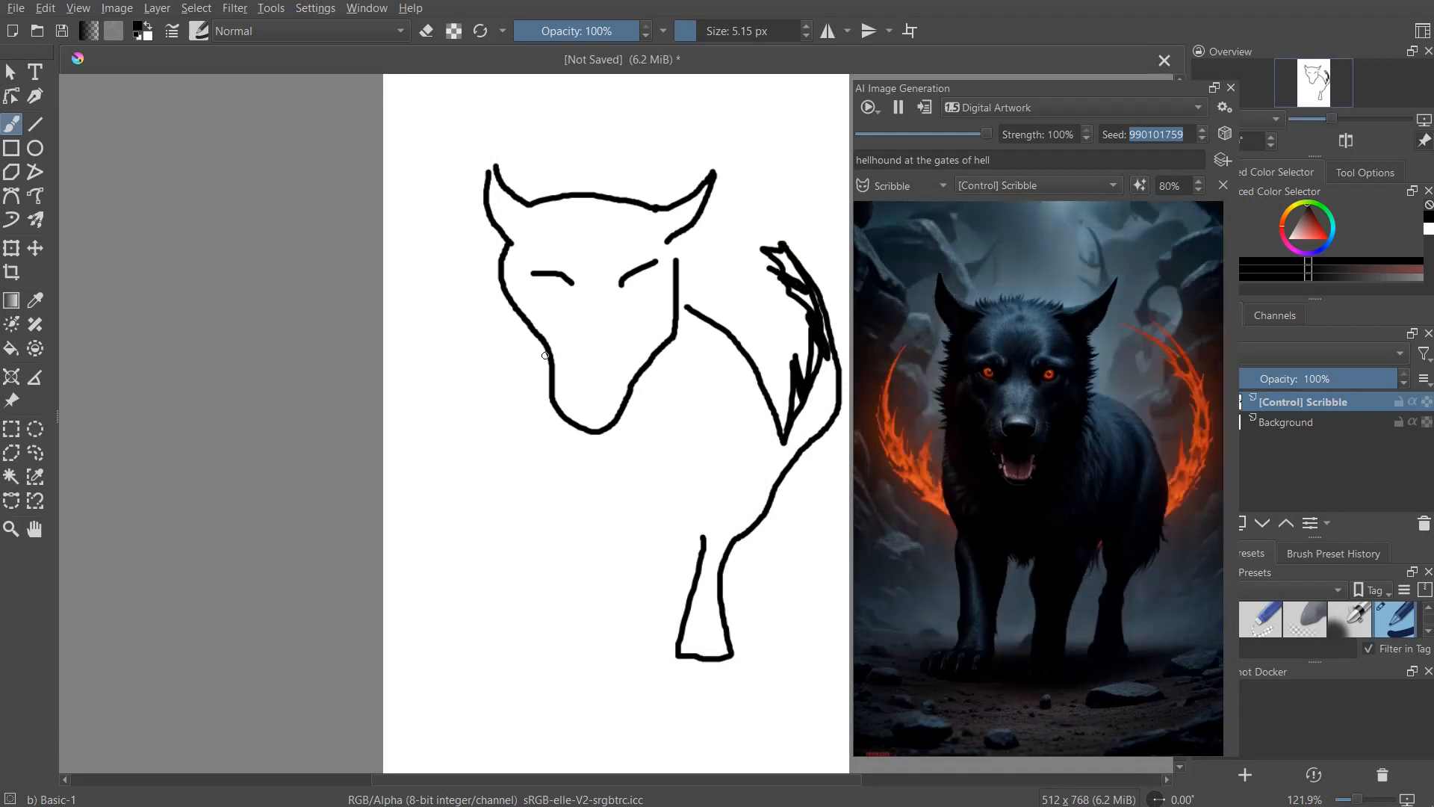
mouse_move(547, 355)
left_mouse_down()
mouse_move(514, 493)
mouse_move(548, 670)
mouse_move(579, 669)
mouse_move(592, 505)
mouse_move(620, 511)
mouse_move(625, 656)
mouse_move(646, 666)
mouse_move(664, 495)
mouse_move(706, 537)
left_mouse_up()
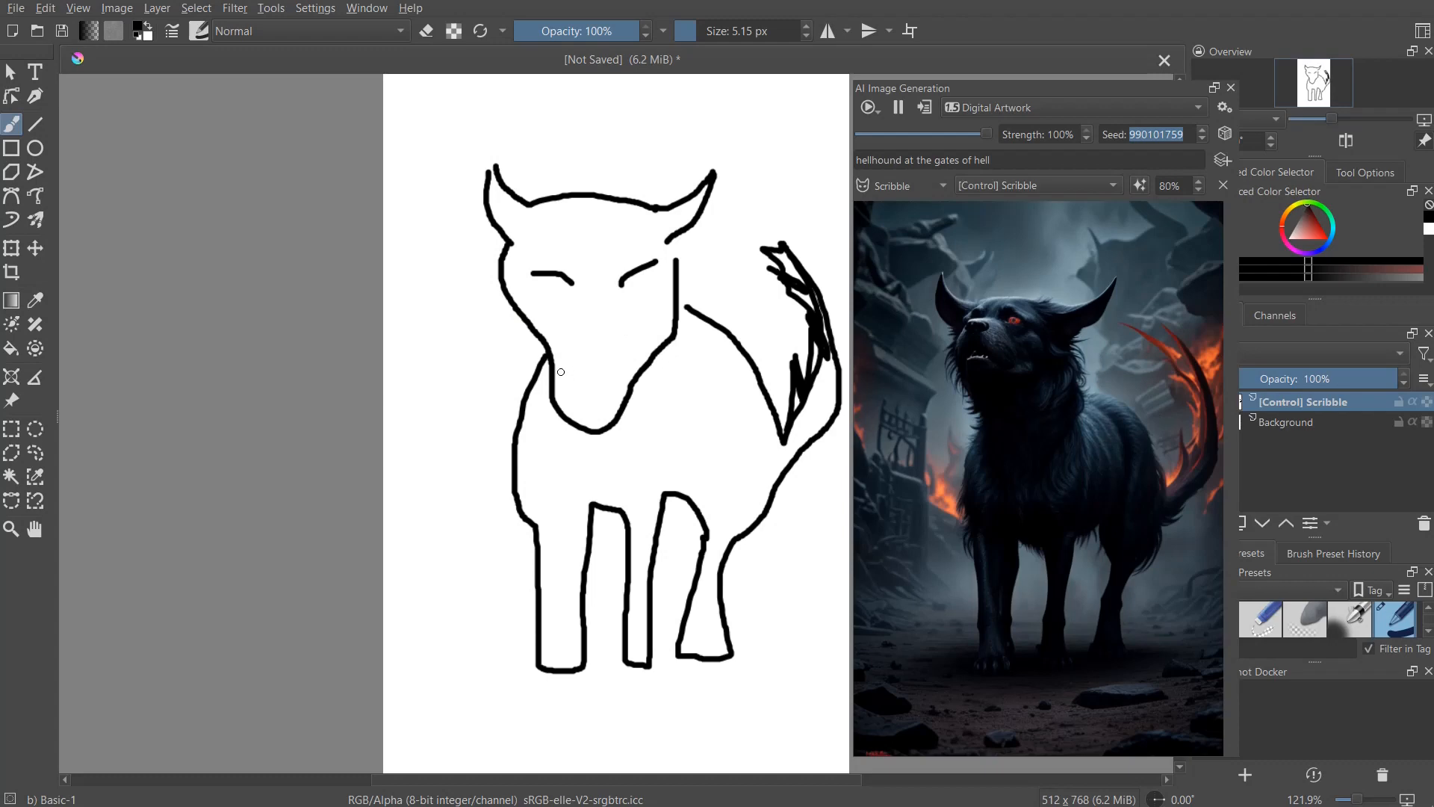
mouse_move(568, 354)
left_mouse_down()
mouse_move(576, 377)
mouse_move(592, 356)
mouse_move(633, 351)
left_mouse_up()
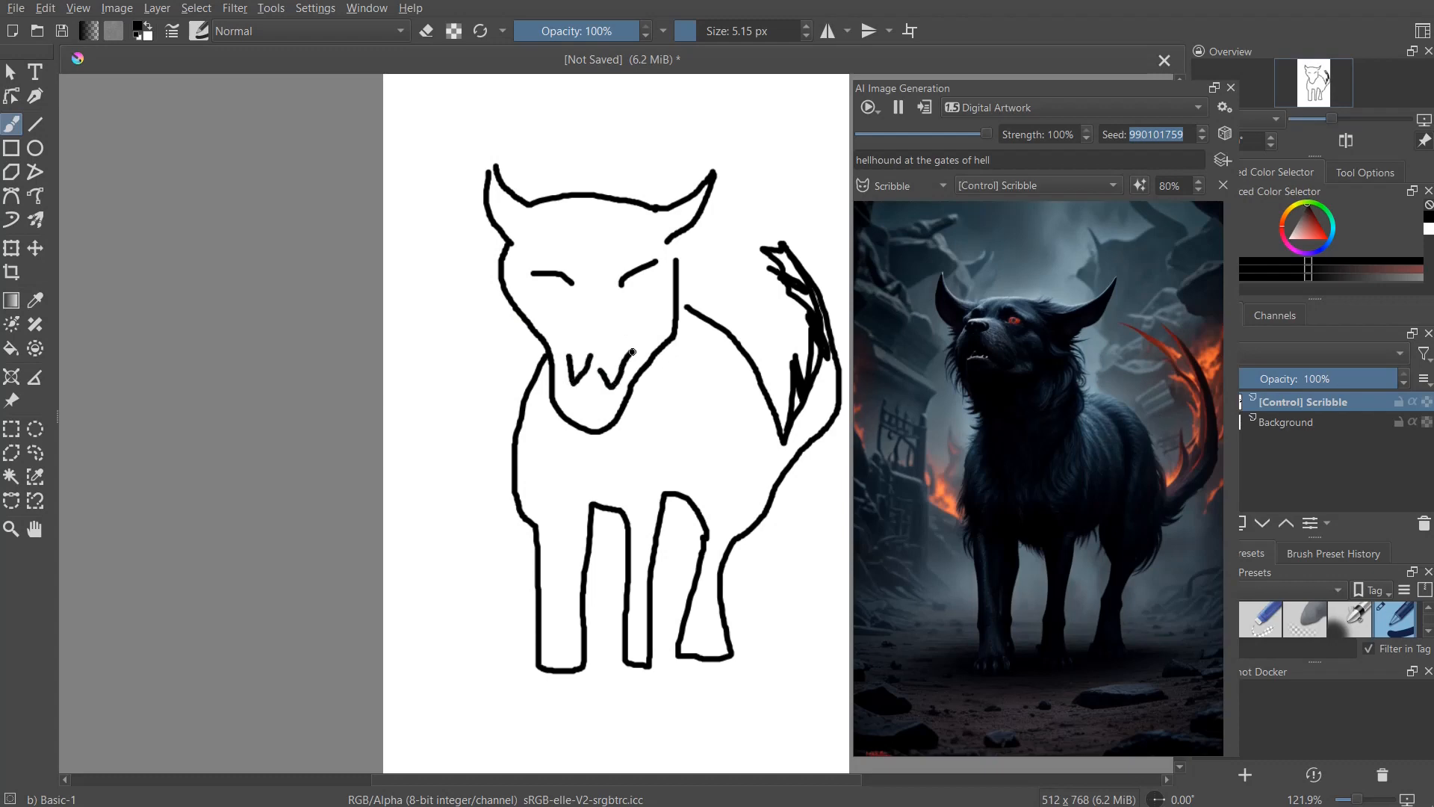
left_click_drag(571, 401, 610, 408)
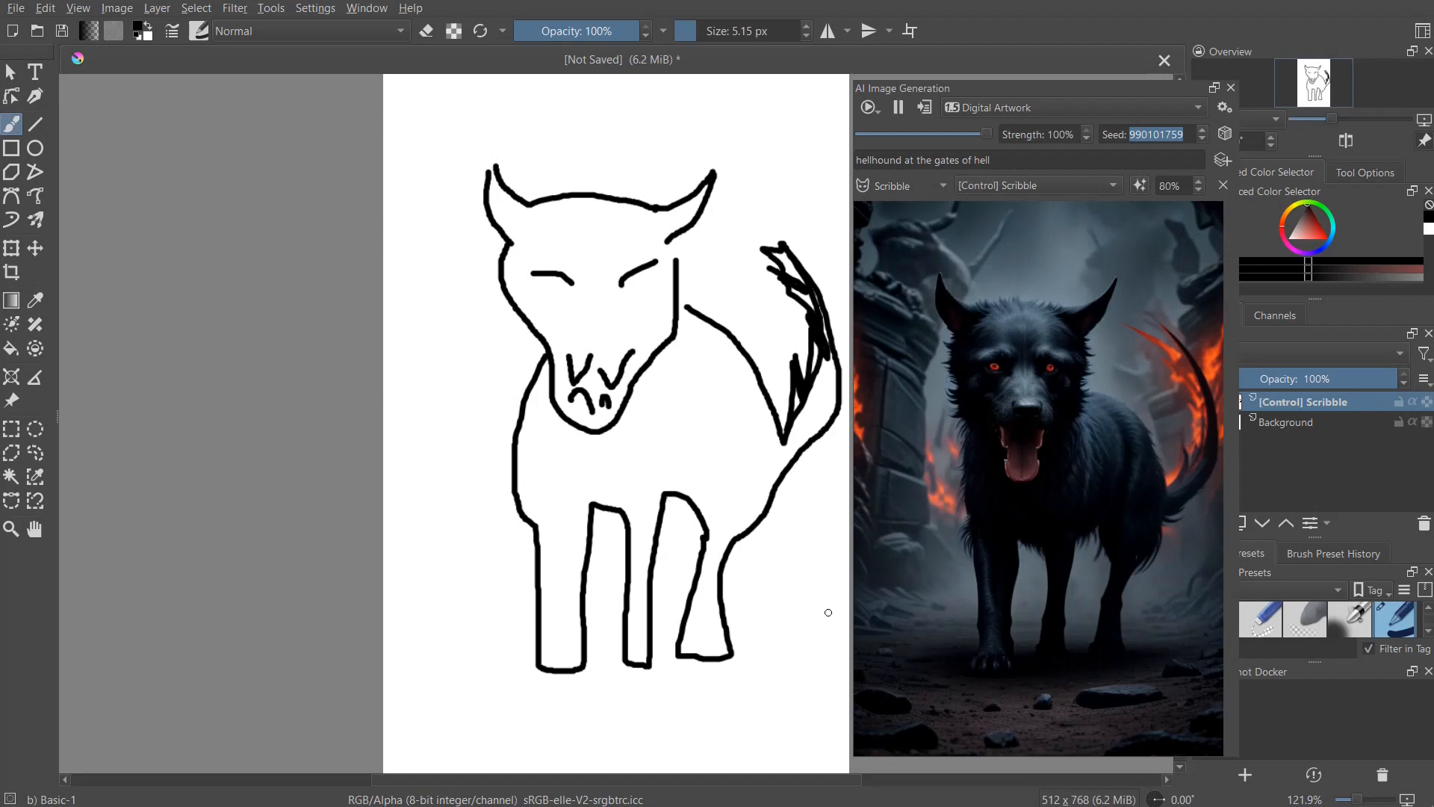
- Sketch a rounded boulder on each side of the hound and short ground lines beneath its feet
mouse_move(816, 606)
left_mouse_down()
mouse_move(736, 678)
mouse_move(811, 602)
left_mouse_up()
left_click_drag(447, 611, 460, 632)
mouse_move(398, 576)
left_mouse_down()
mouse_move(476, 611)
mouse_move(515, 726)
mouse_move(392, 718)
left_mouse_up()
mouse_move(497, 694)
left_mouse_down()
mouse_move(636, 713)
mouse_move(698, 697)
left_mouse_up()
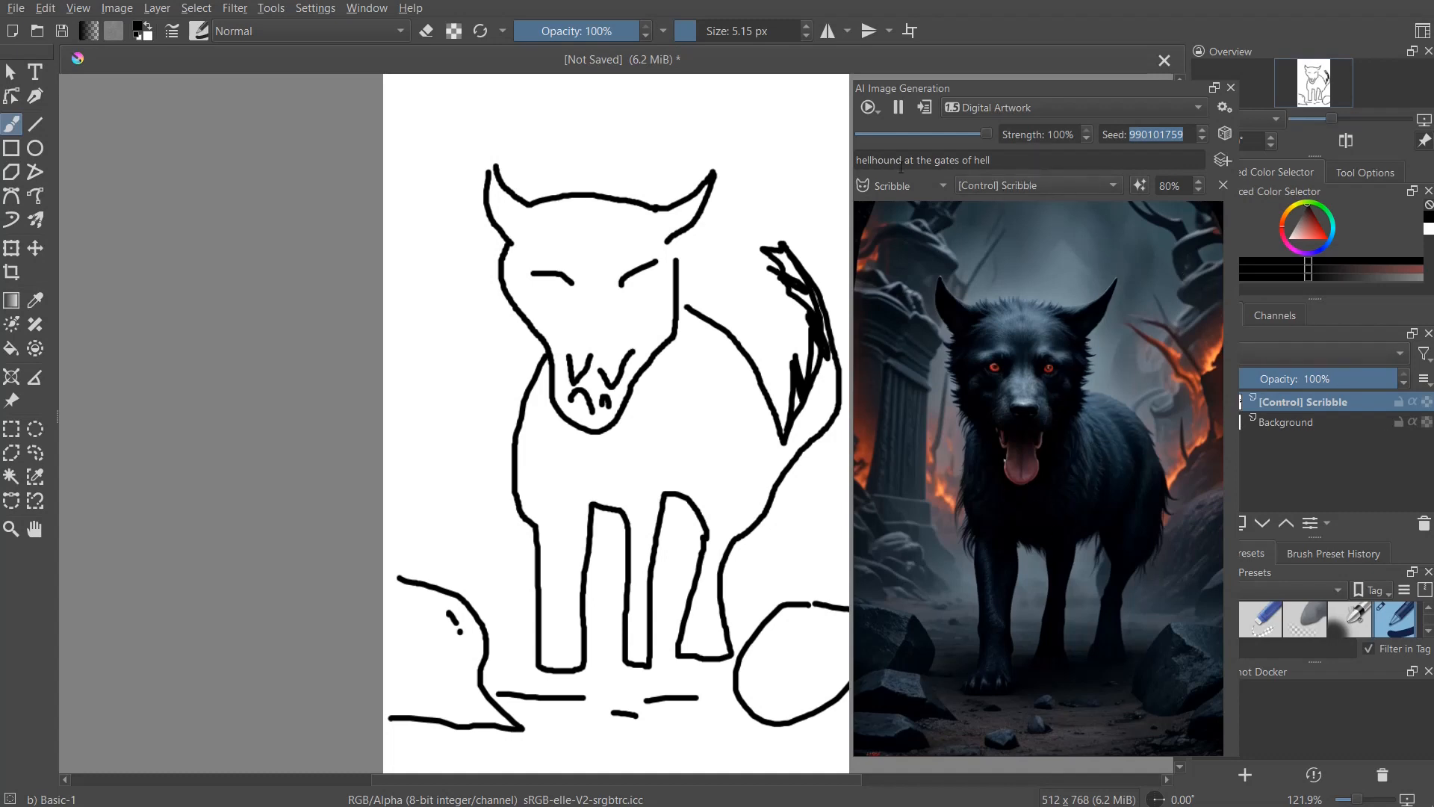
- Configure the Cinematic Photo style with 70% control-layer strength, trying generation strengths of 67% and 60% before returning to 100%
left_click(1041, 107)
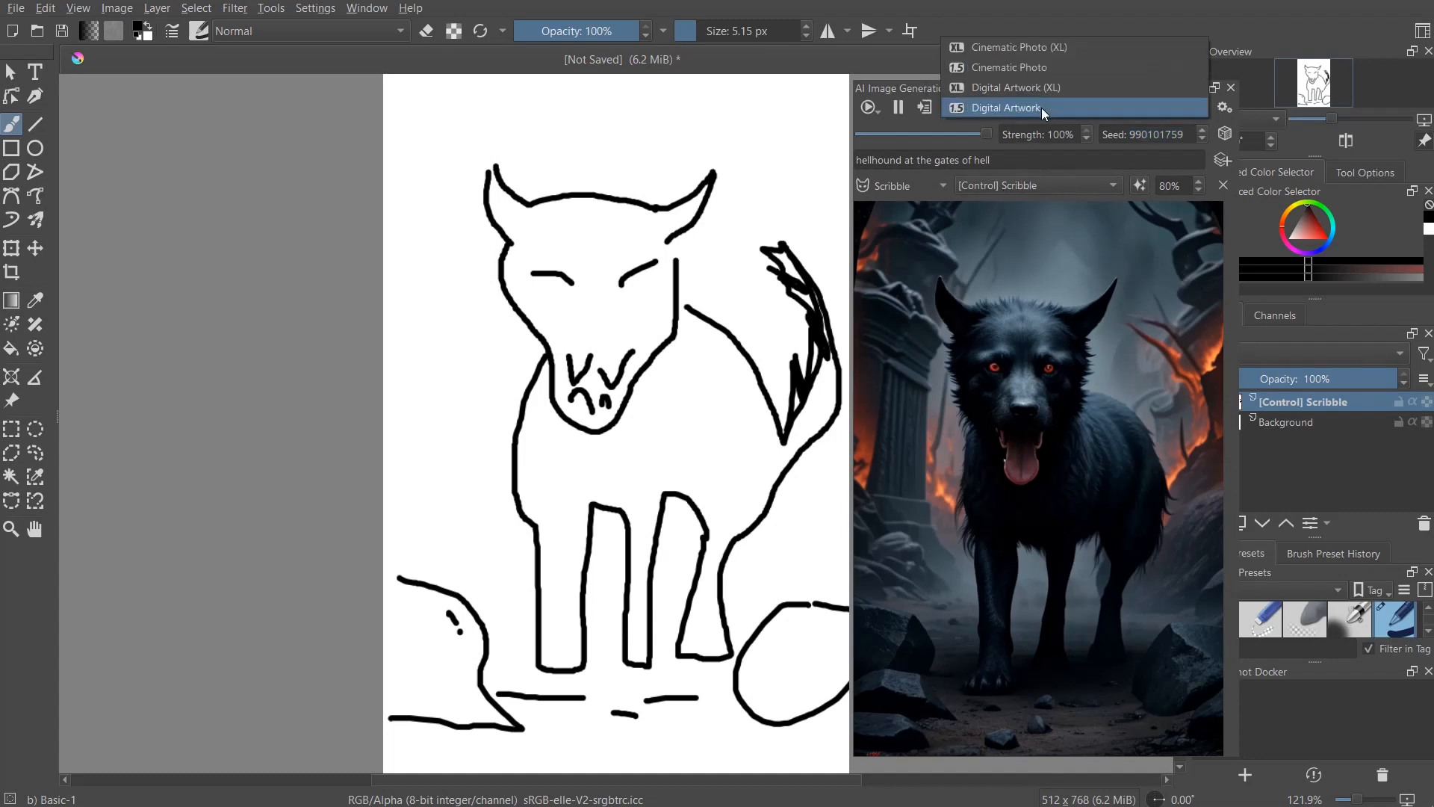
left_click(1069, 67)
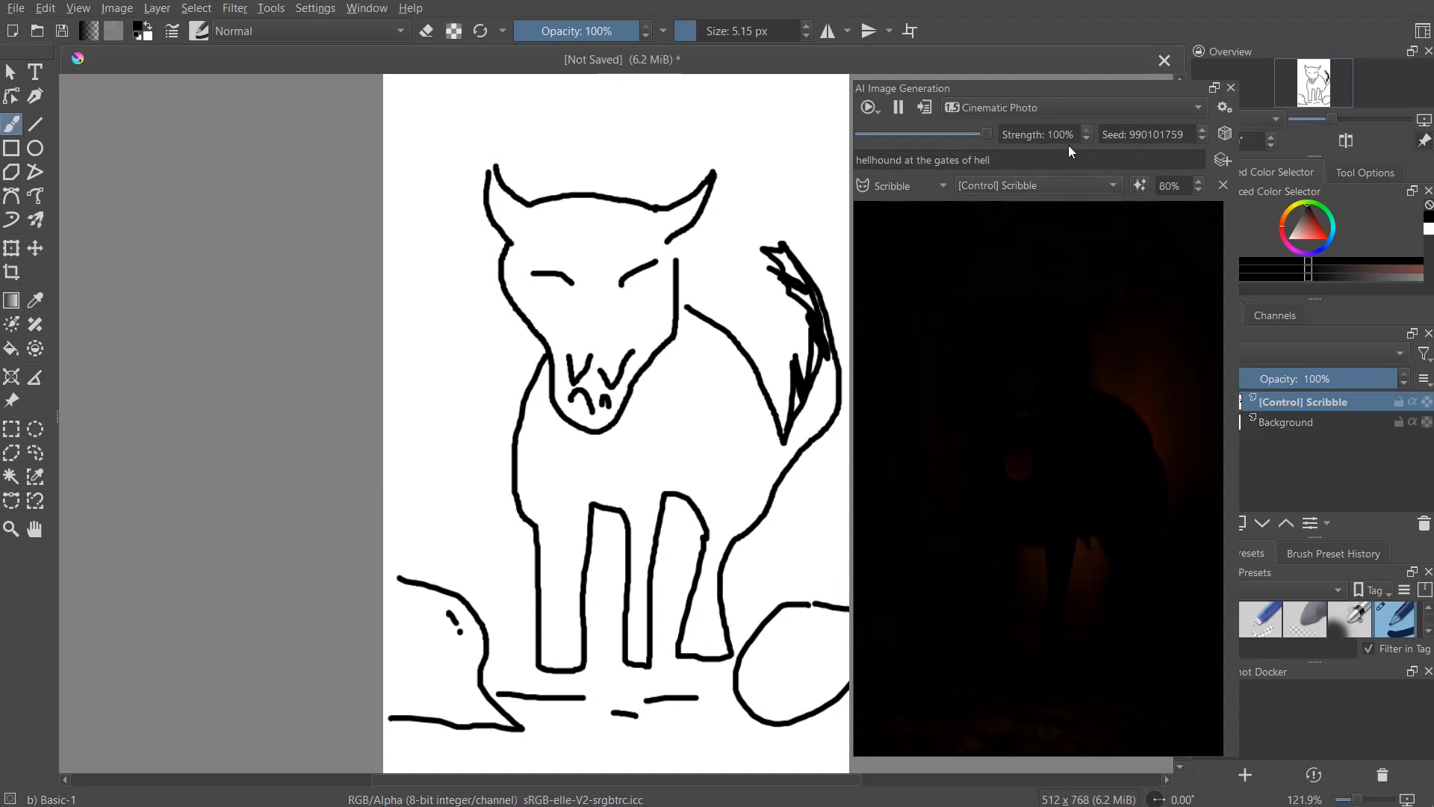
left_click_drag(985, 136, 943, 141)
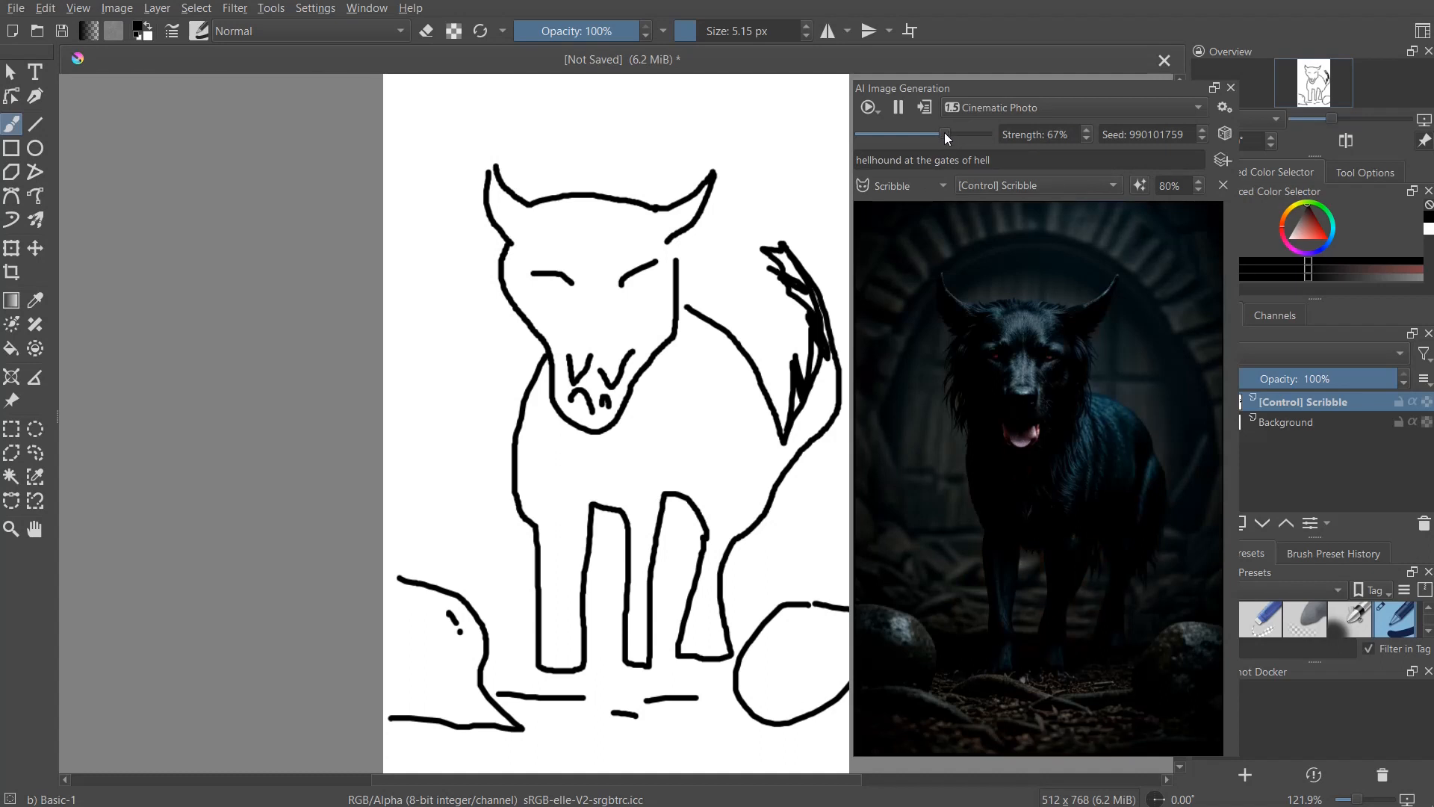
mouse_move(944, 134)
left_mouse_down()
mouse_move(918, 138)
mouse_move(938, 135)
left_mouse_up()
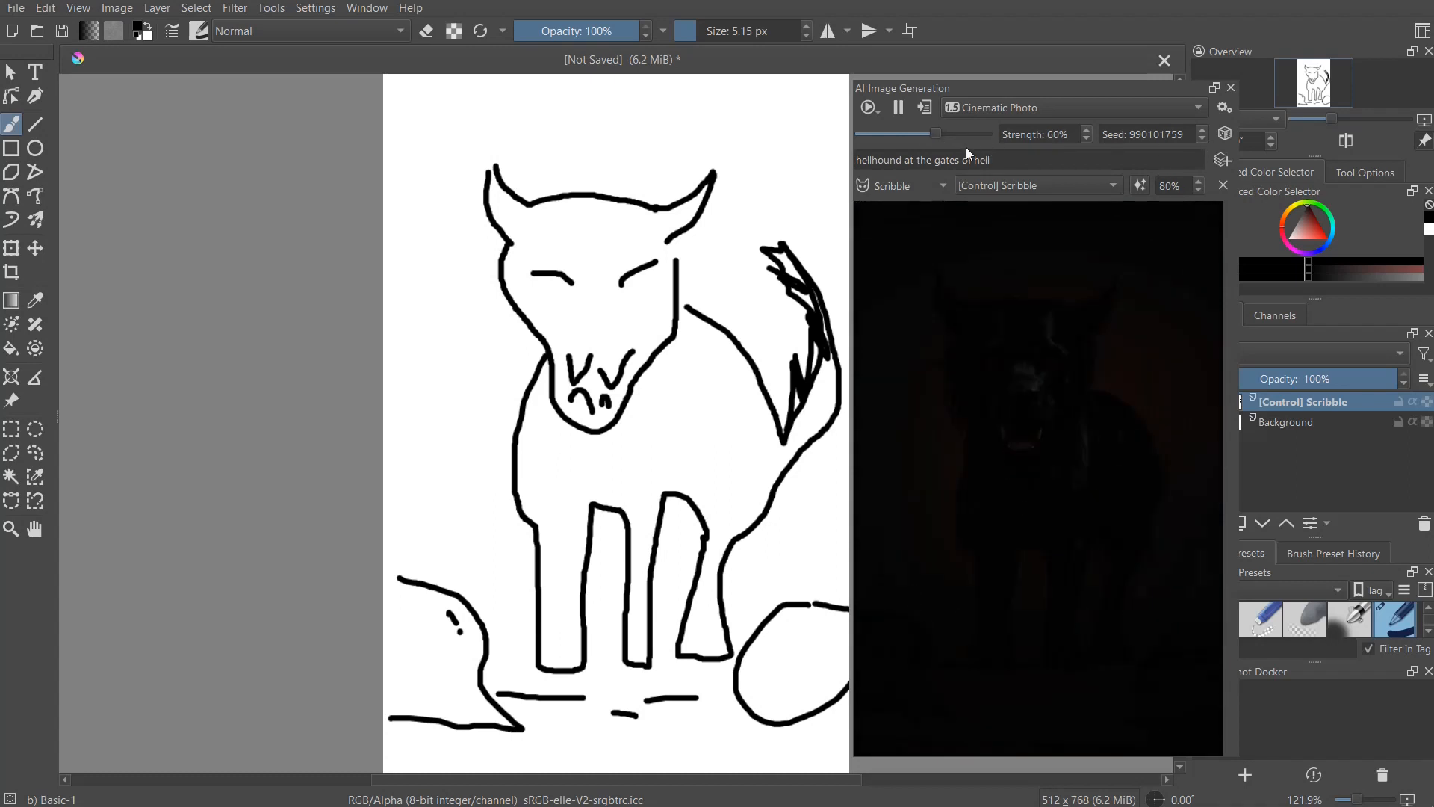
left_click_drag(938, 131, 990, 134)
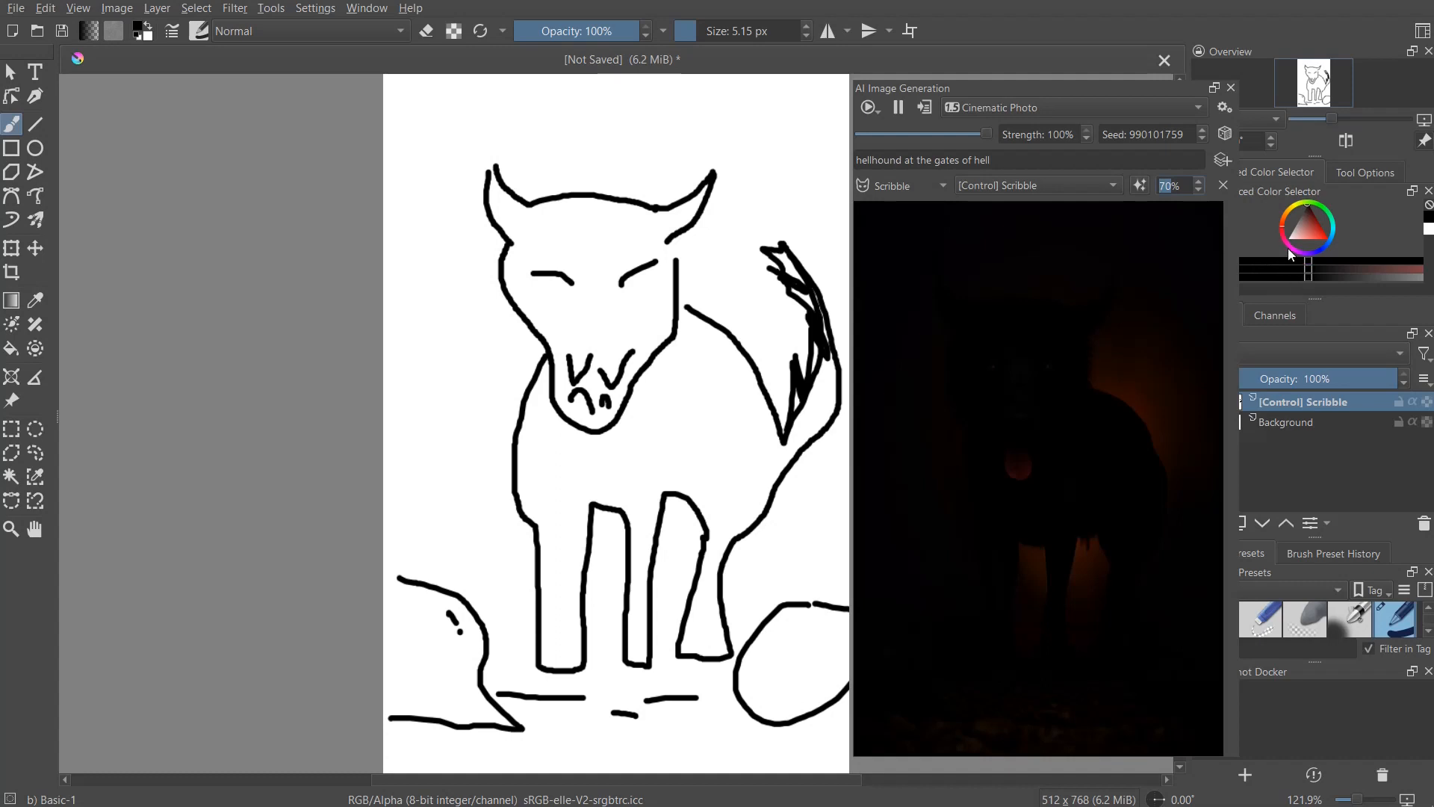
- Randomize the seed and lower the generation strength to 90%, and further to 84%
left_click(1229, 133)
left_click(950, 135)
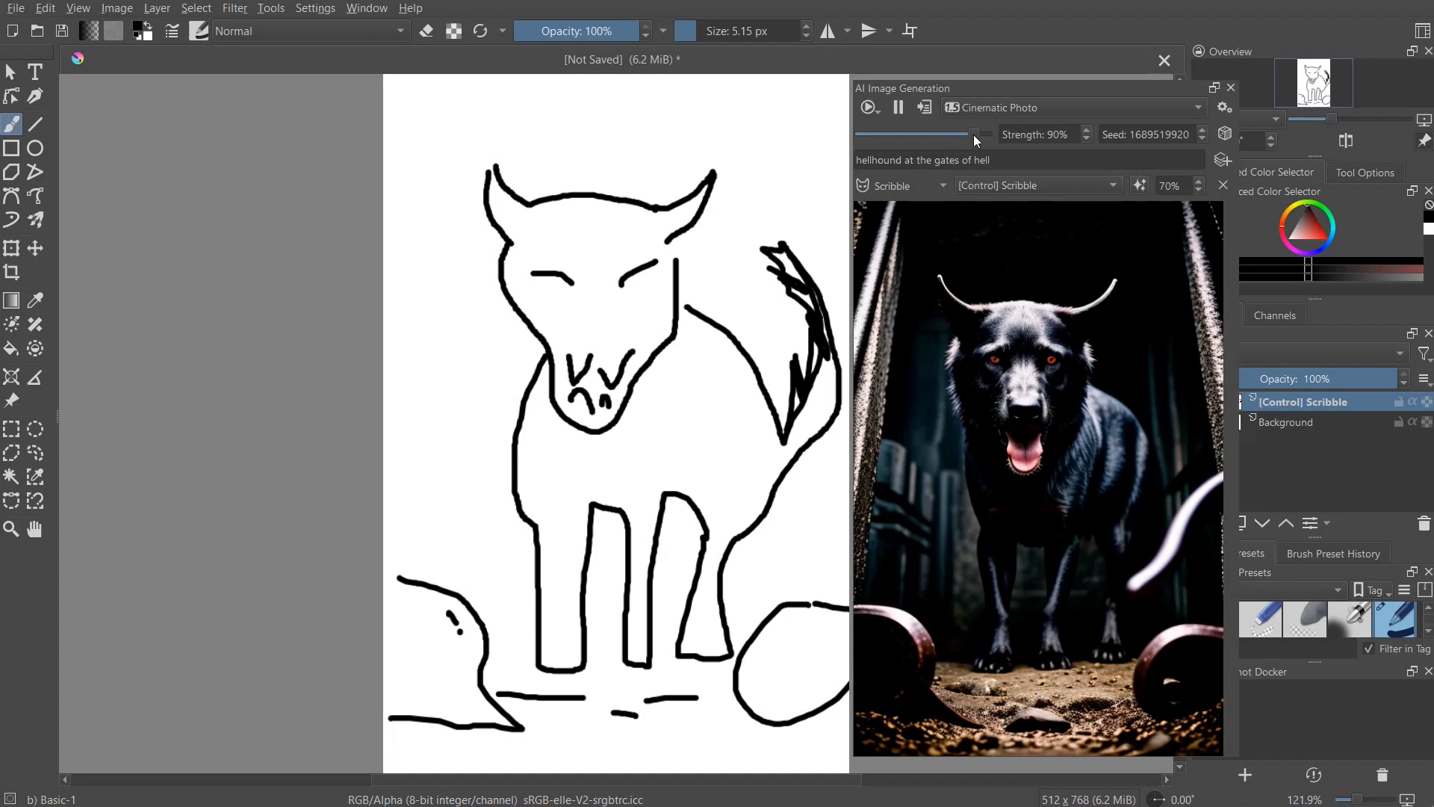
left_click_drag(975, 133, 970, 133)
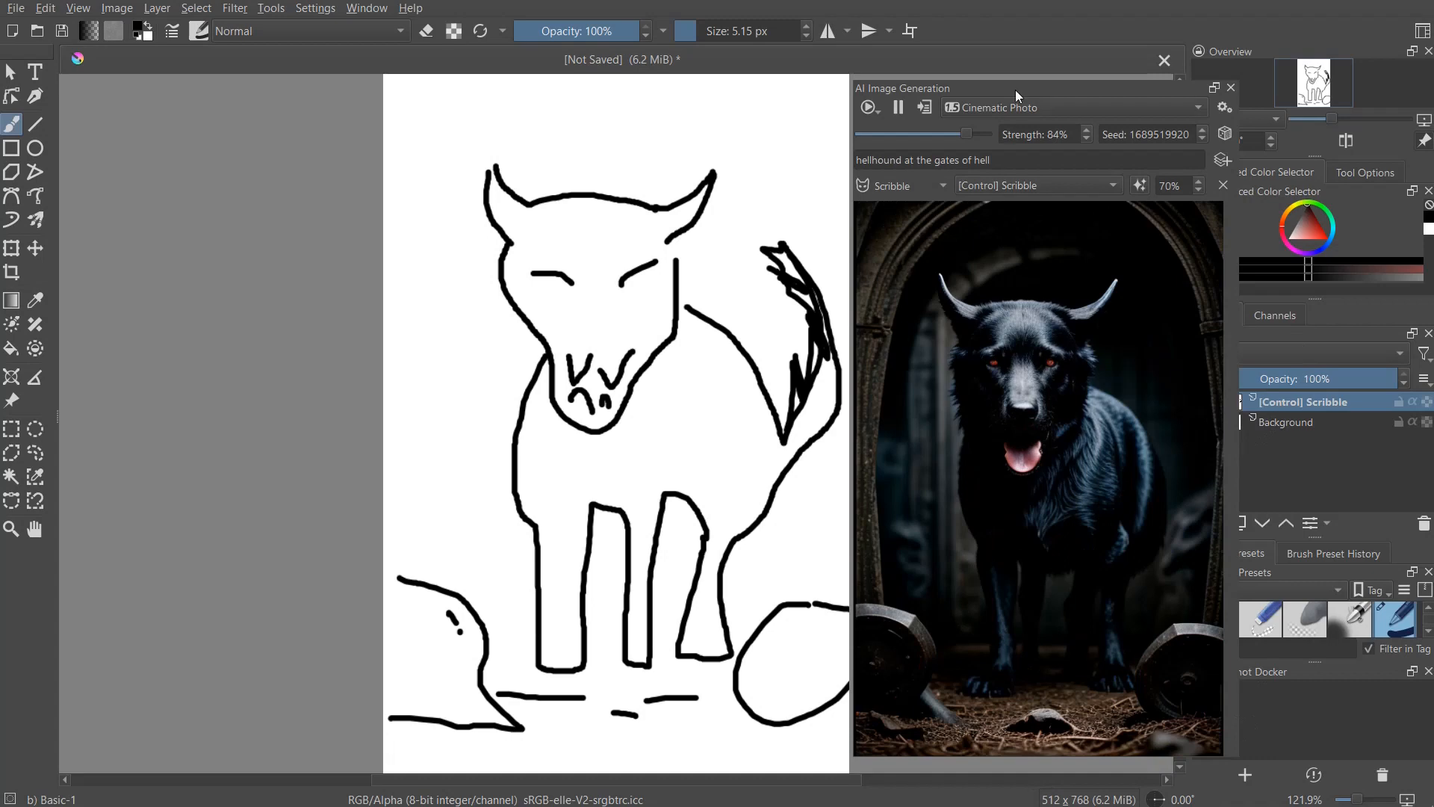
- Configure the Digital Artwork (XL) style with 50% control-layer strength and 100% generation strength
left_click(1011, 109)
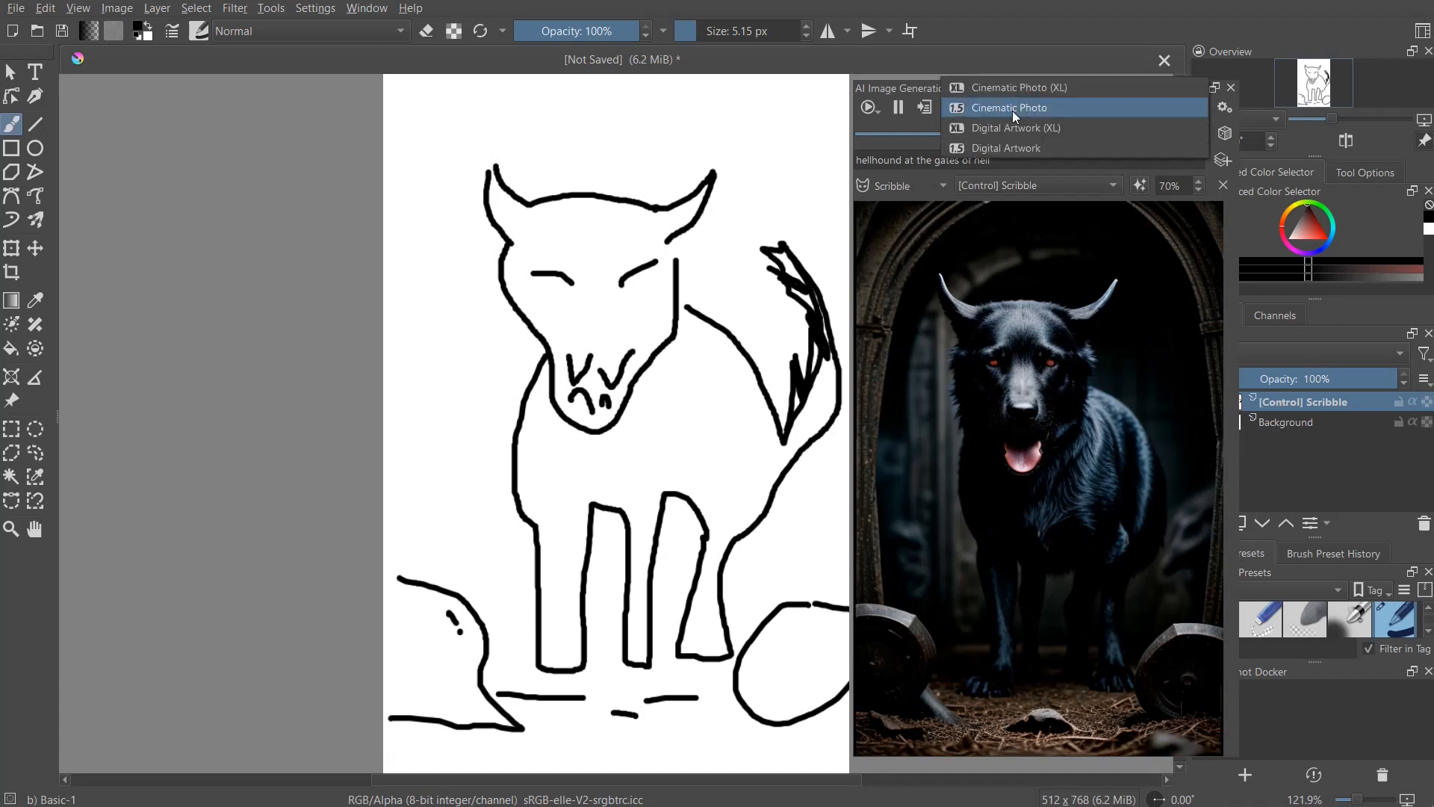
left_click(1104, 126)
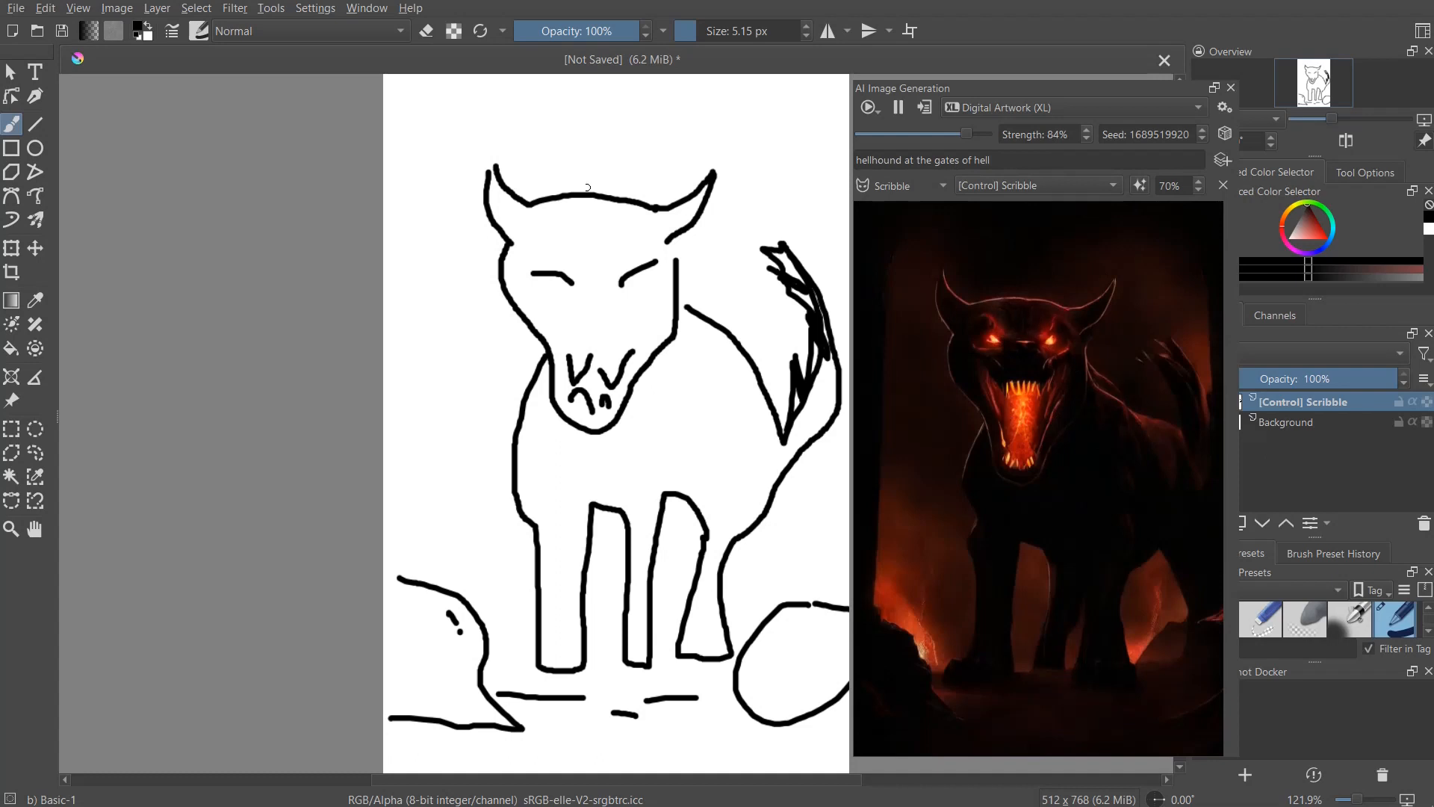
left_click(1200, 191)
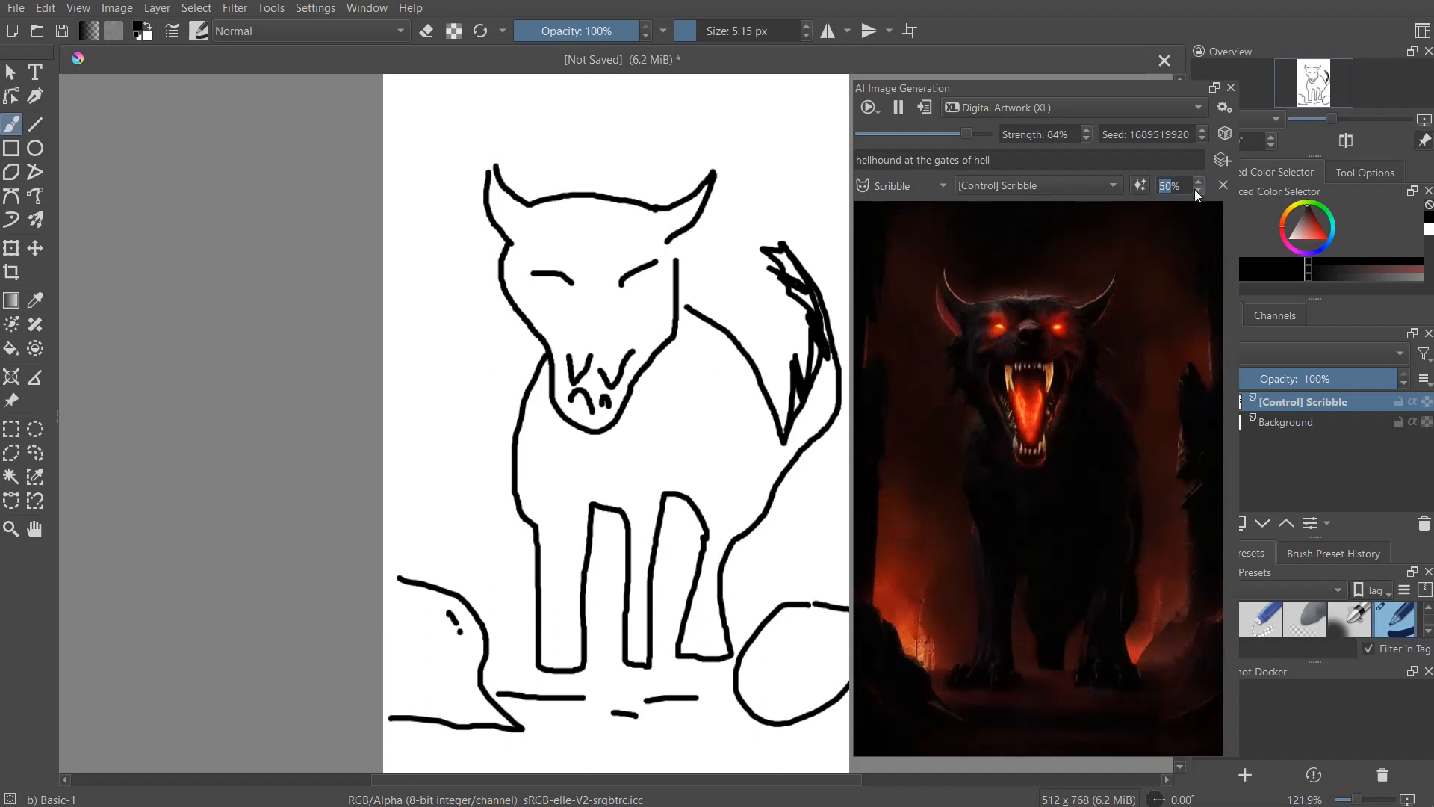
left_click_drag(964, 135, 995, 142)
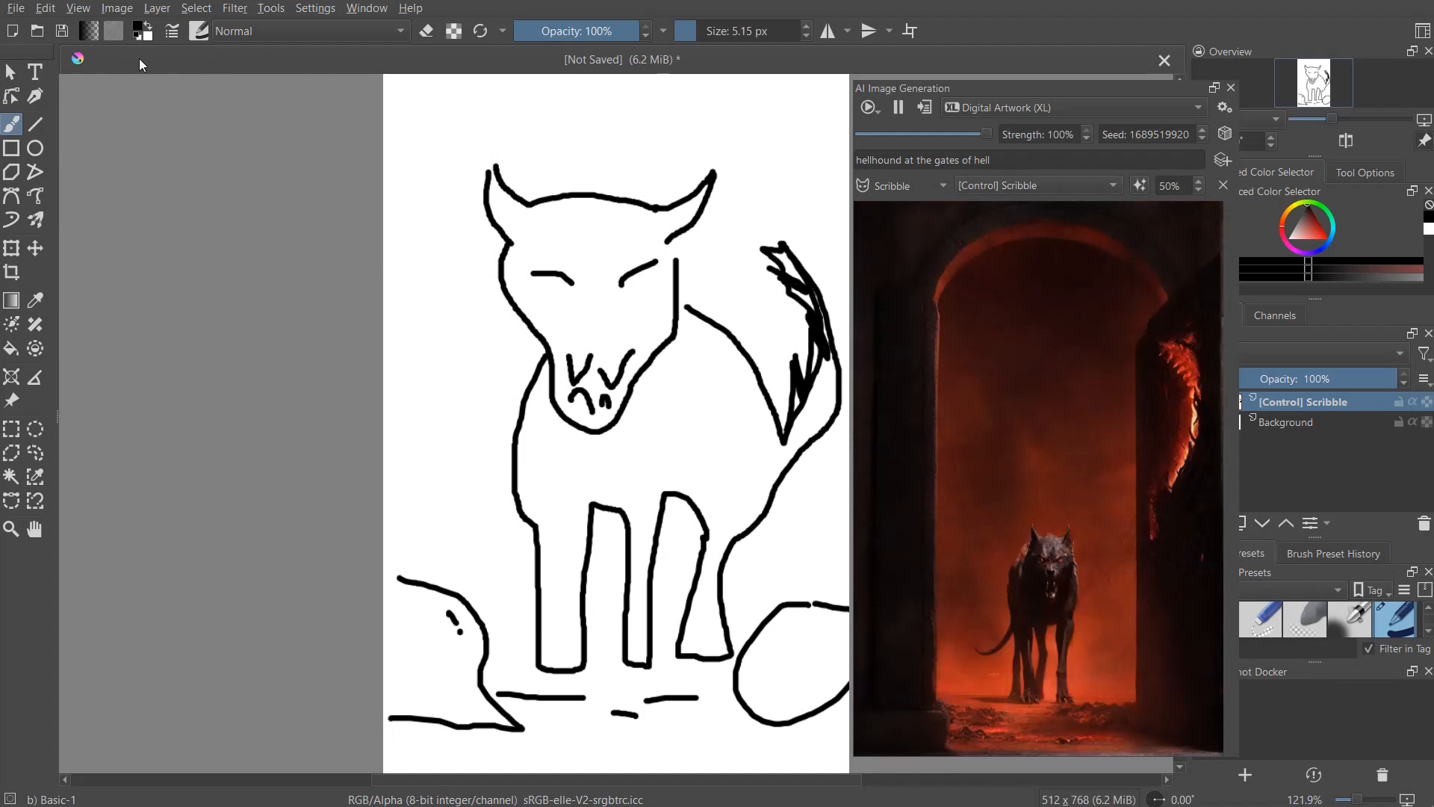
- Create a new 512 × 768 px document and switch its AI generation workspace to Live
left_click(17, 9)
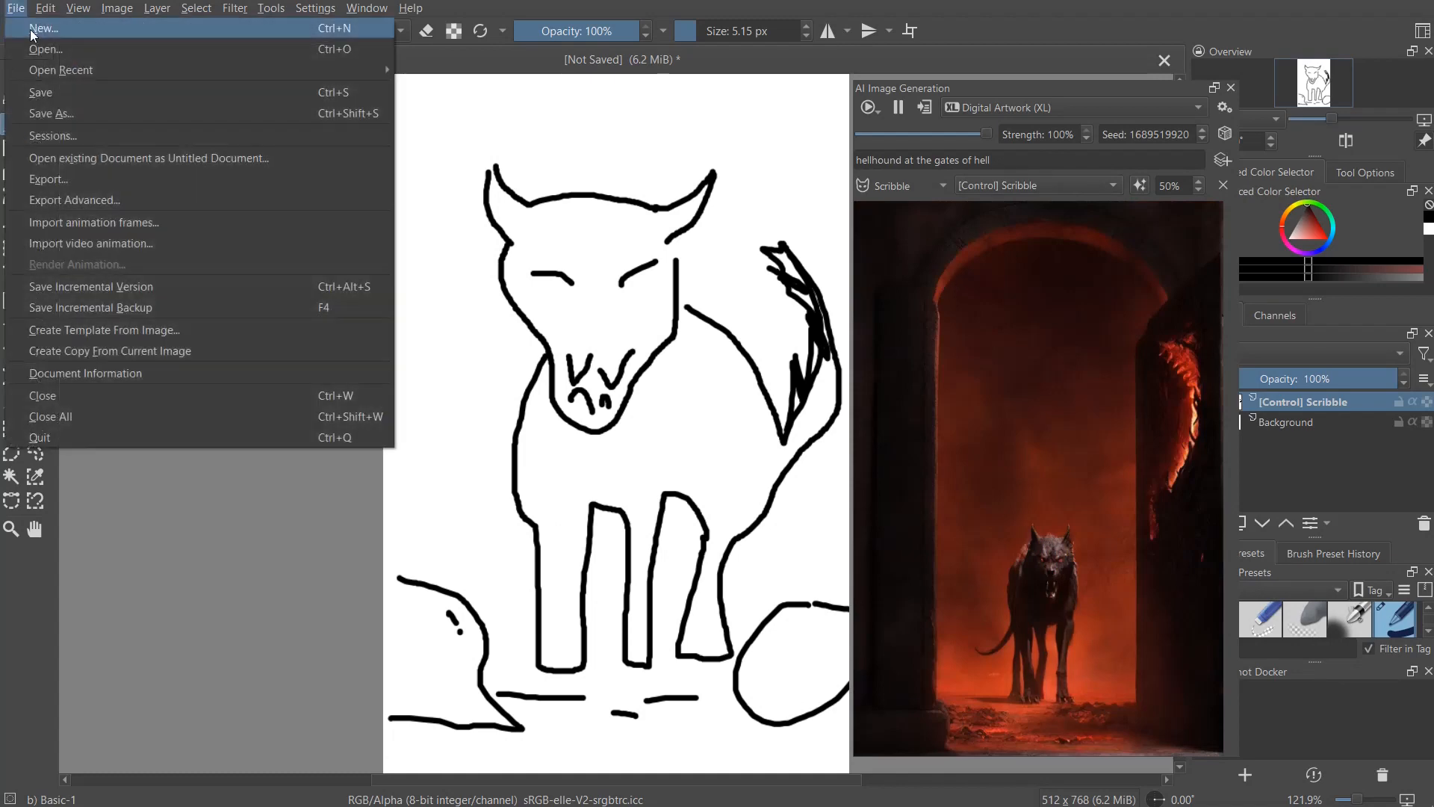
left_click(43, 29)
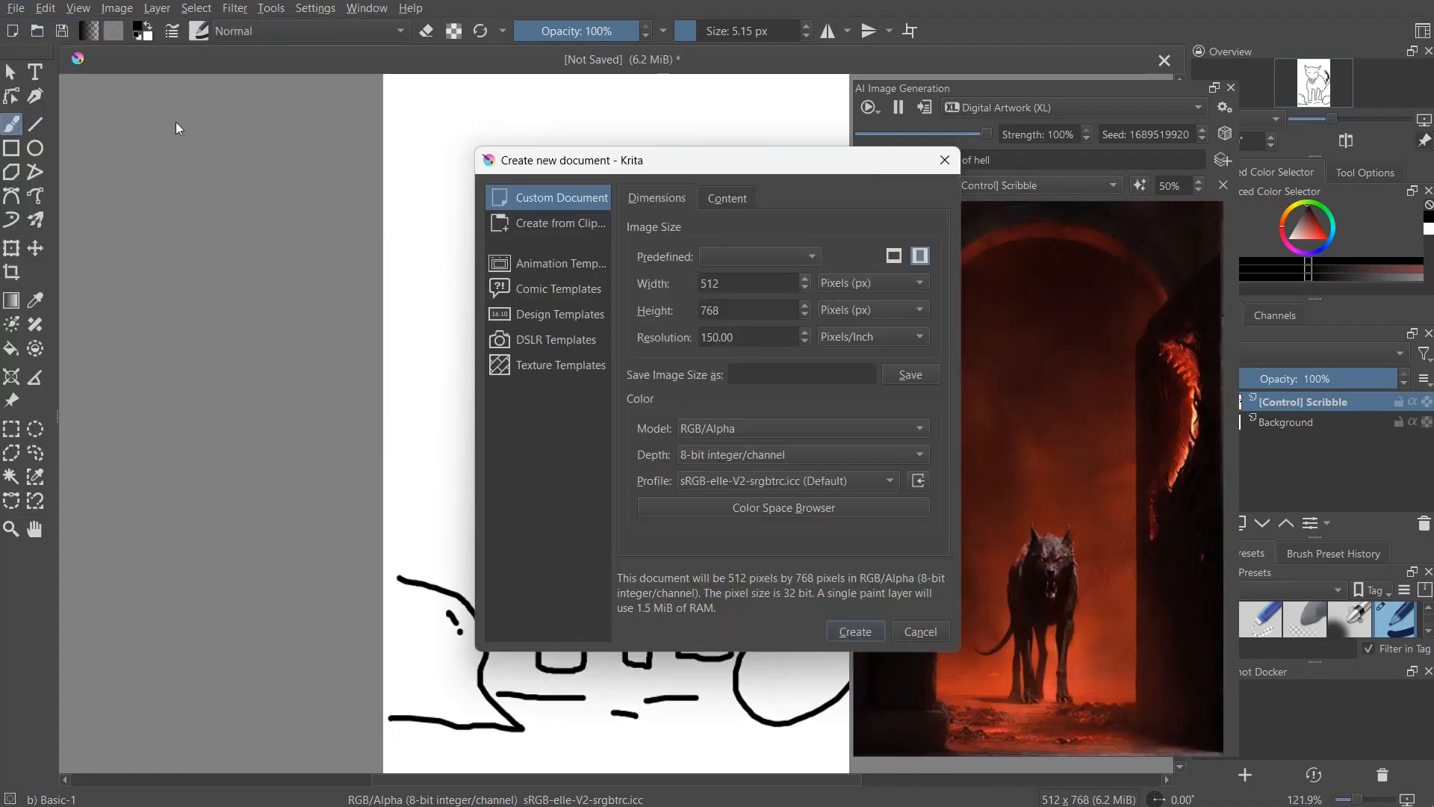
left_click(855, 632)
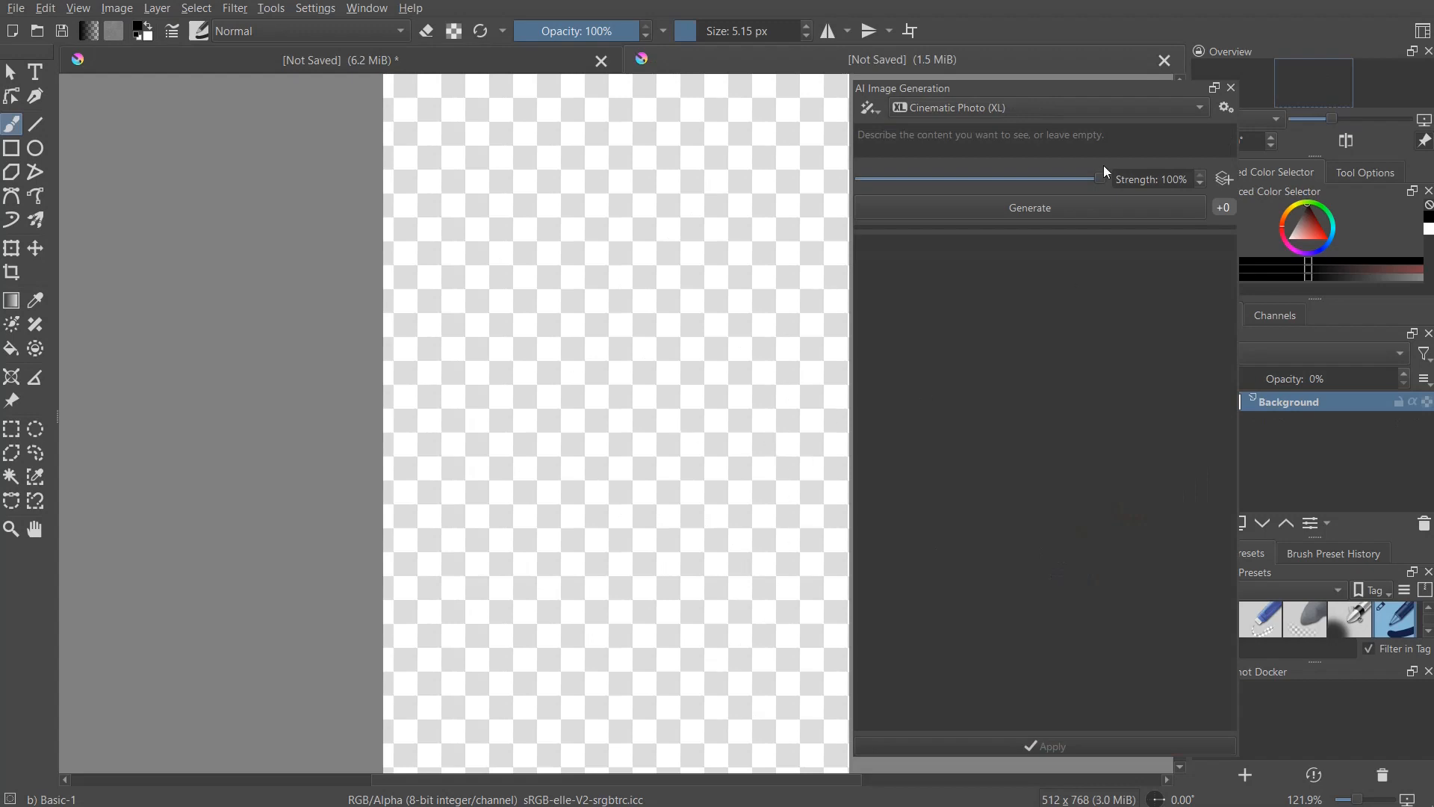
left_click_drag(996, 100, 1026, 94)
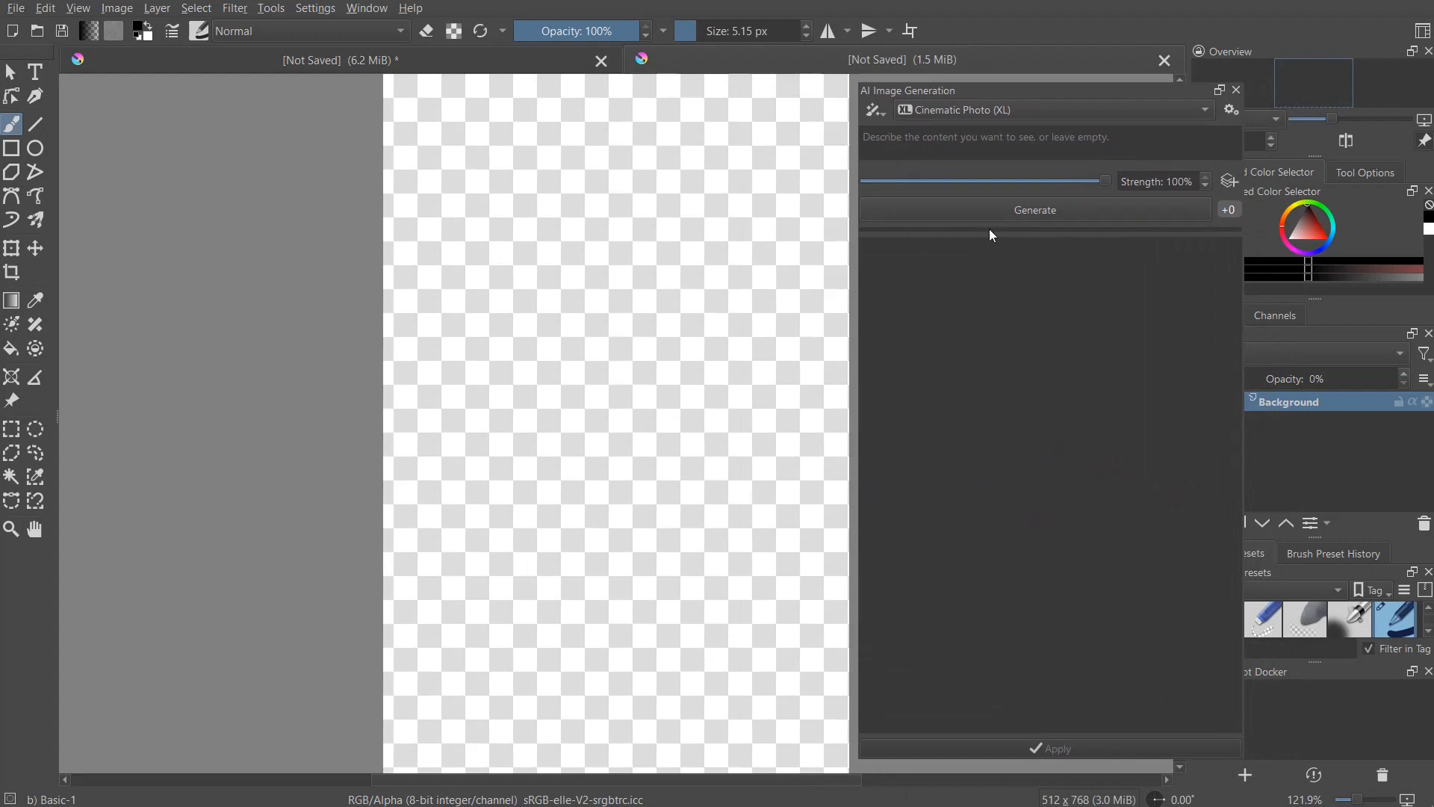
left_click(874, 110)
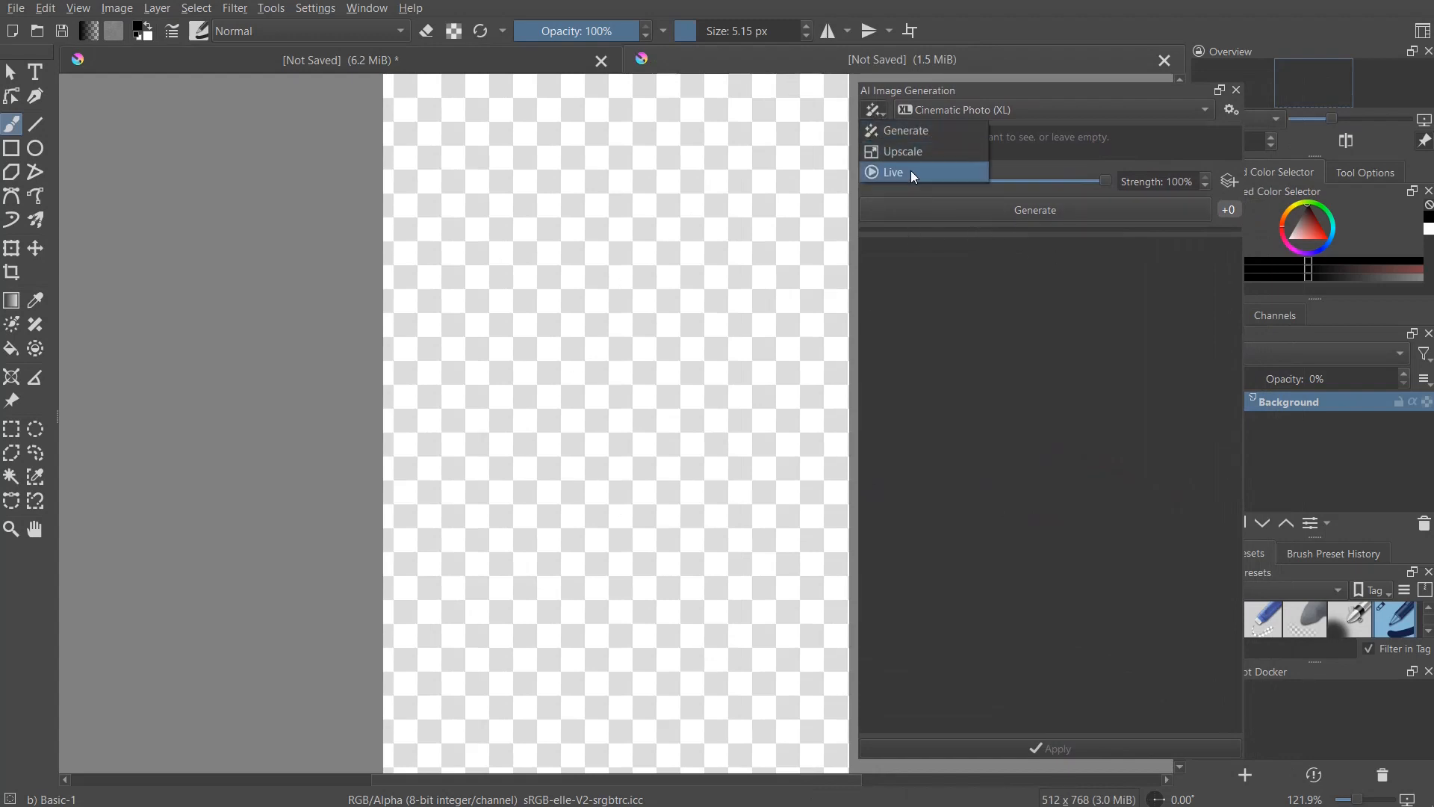
left_click(911, 171)
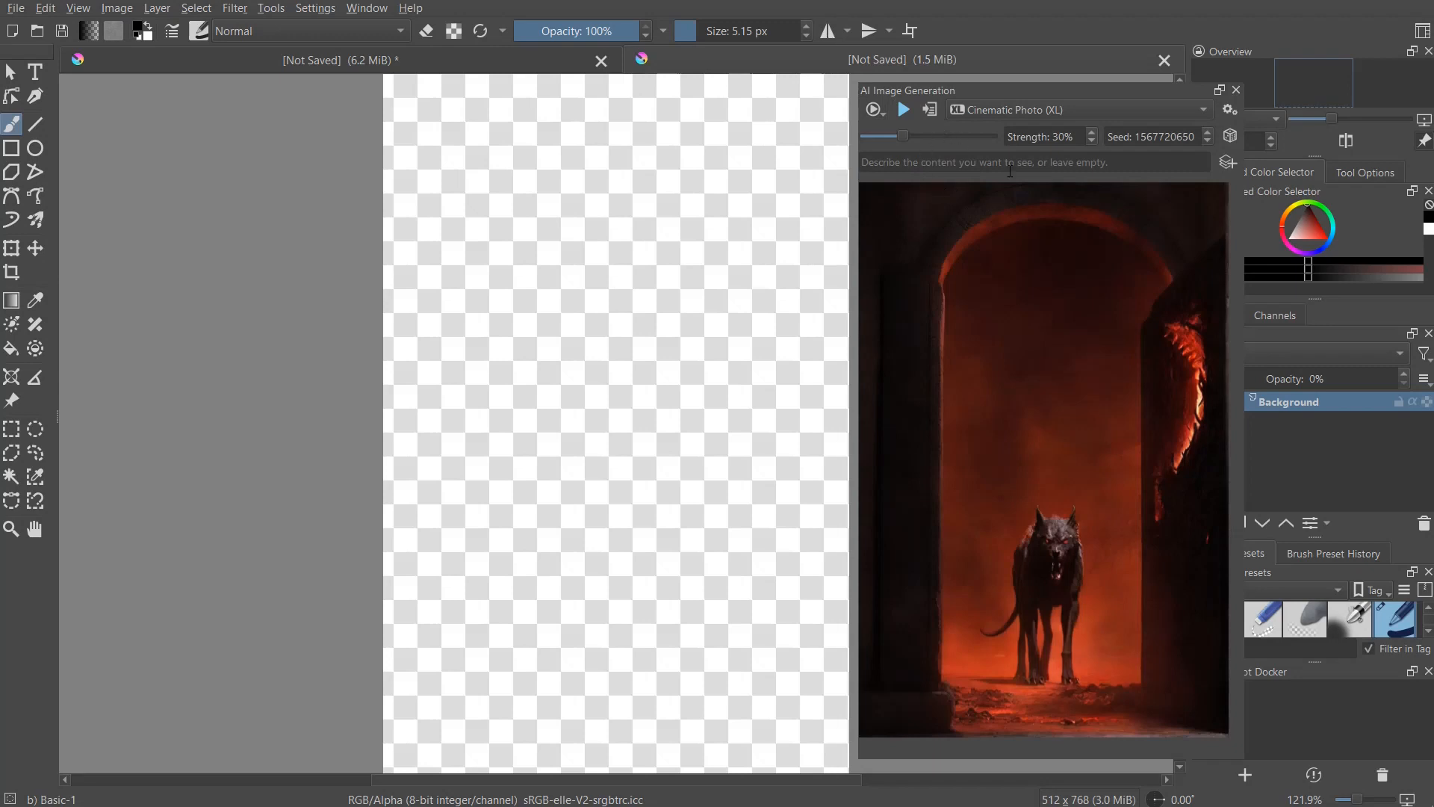
- Close the previous hound document without saving it
left_click(970, 163)
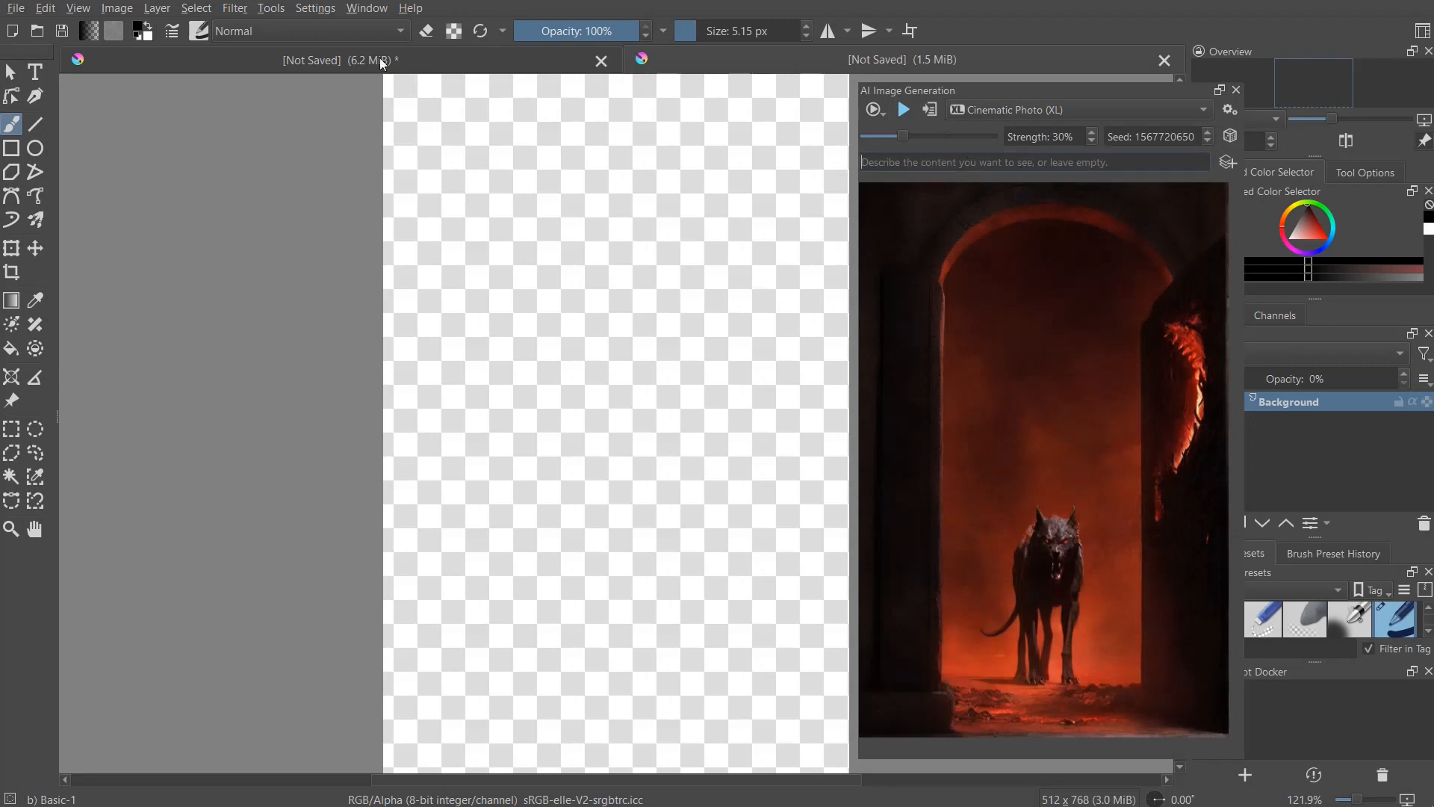
left_click(602, 61)
left_click(757, 428)
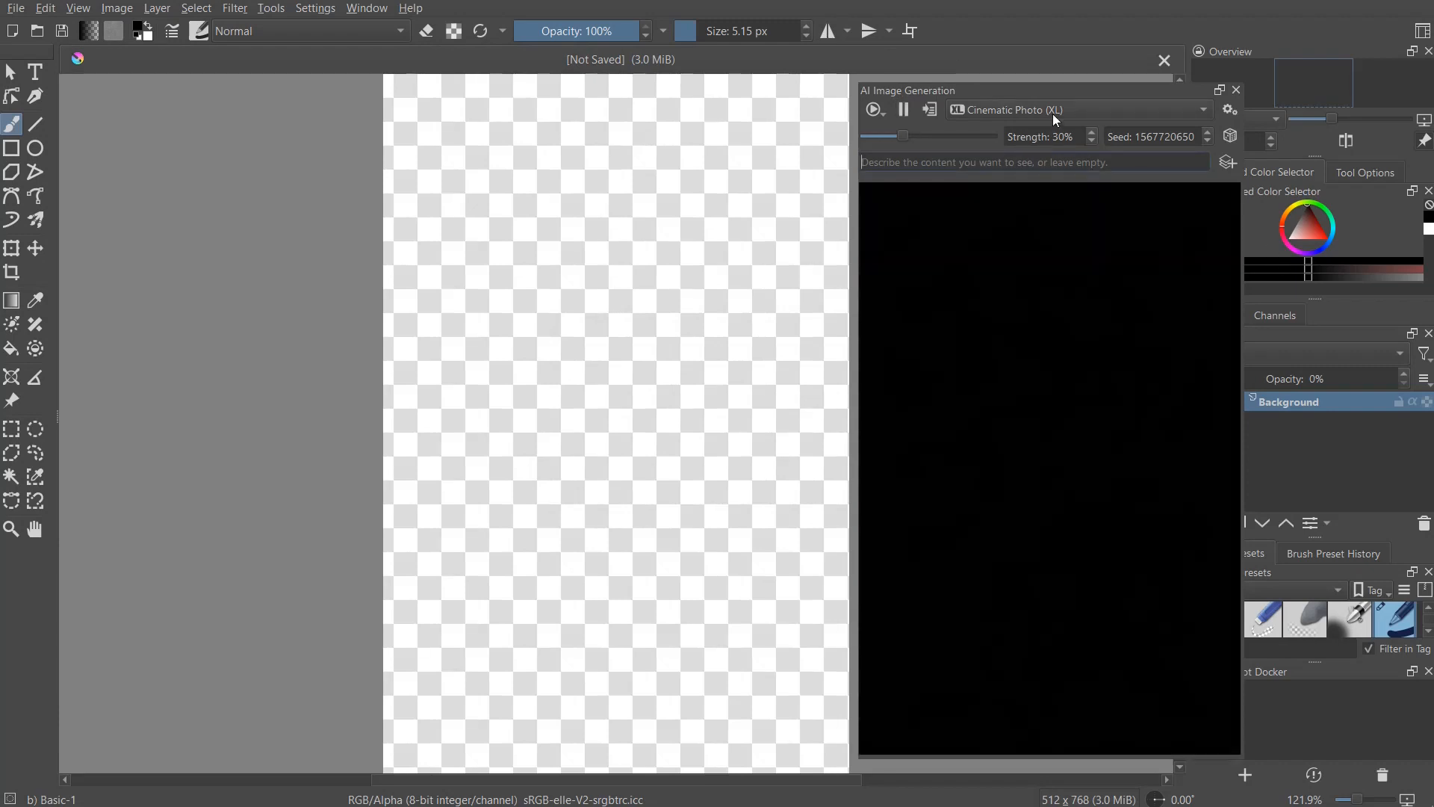
- Set live generation to the Digital Artwork (XL) style at 100% strength
left_click(1052, 106)
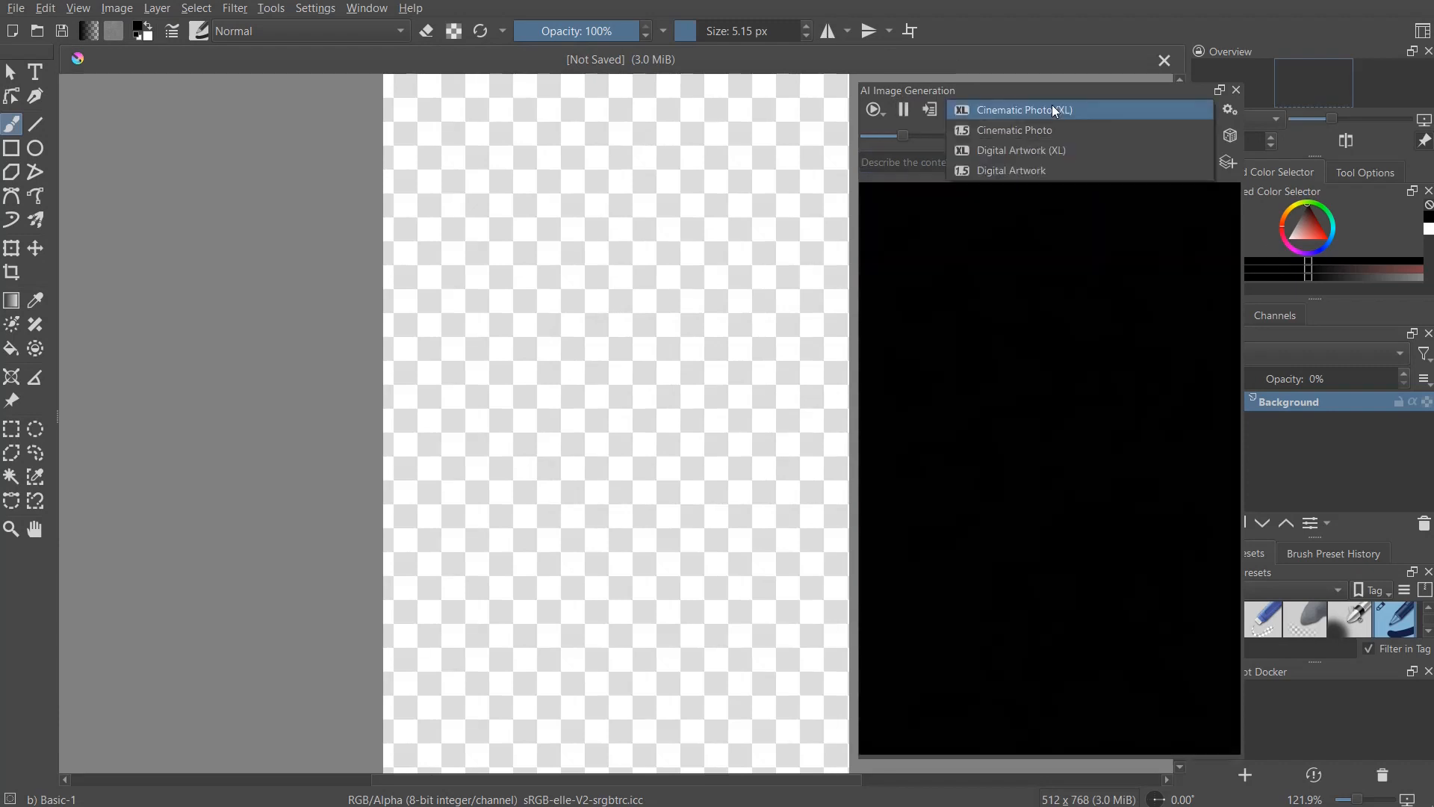
left_click(1058, 151)
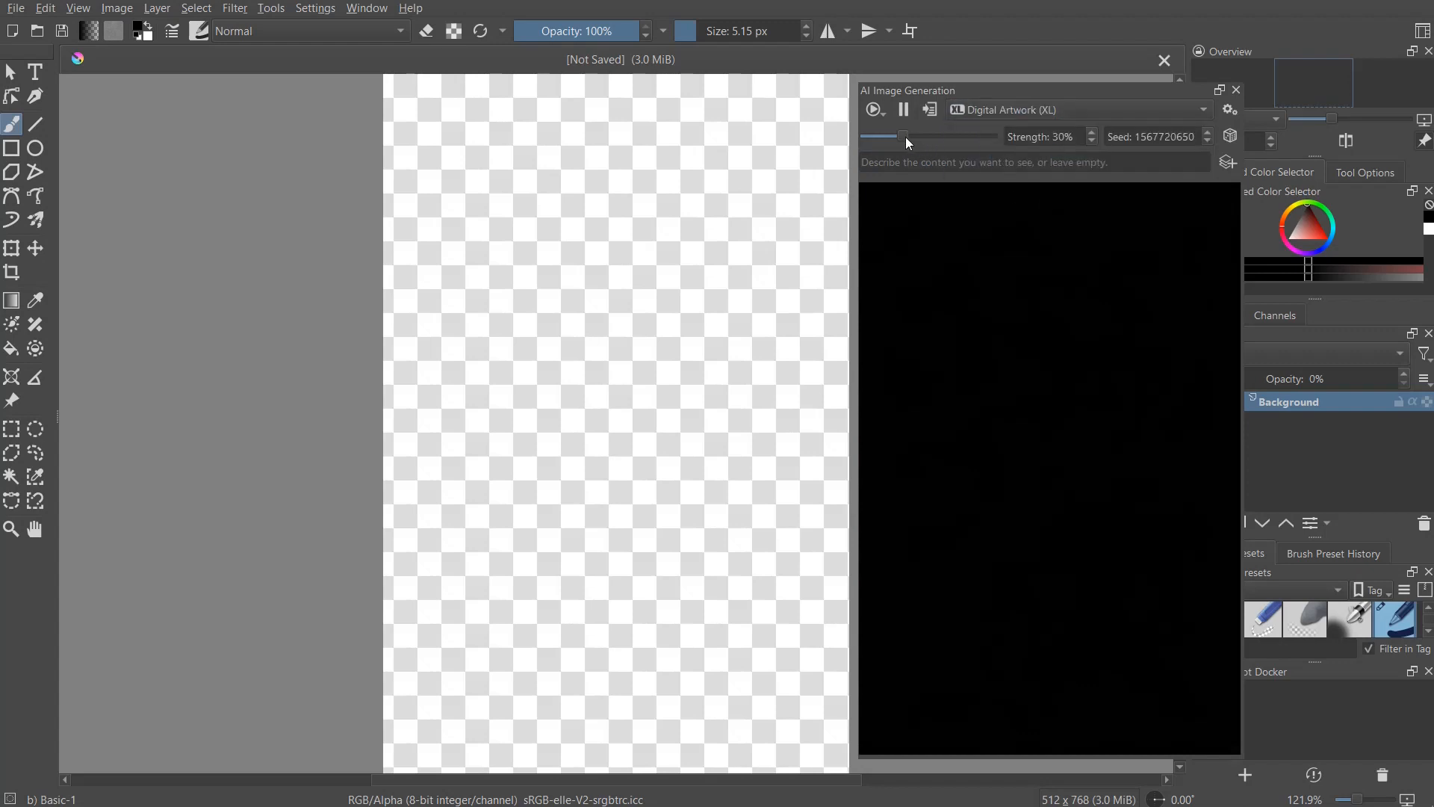
left_click_drag(908, 142, 971, 147)
- Enter the generation prompt "evil easter bunny with basket full of skulls"
left_click(939, 162)
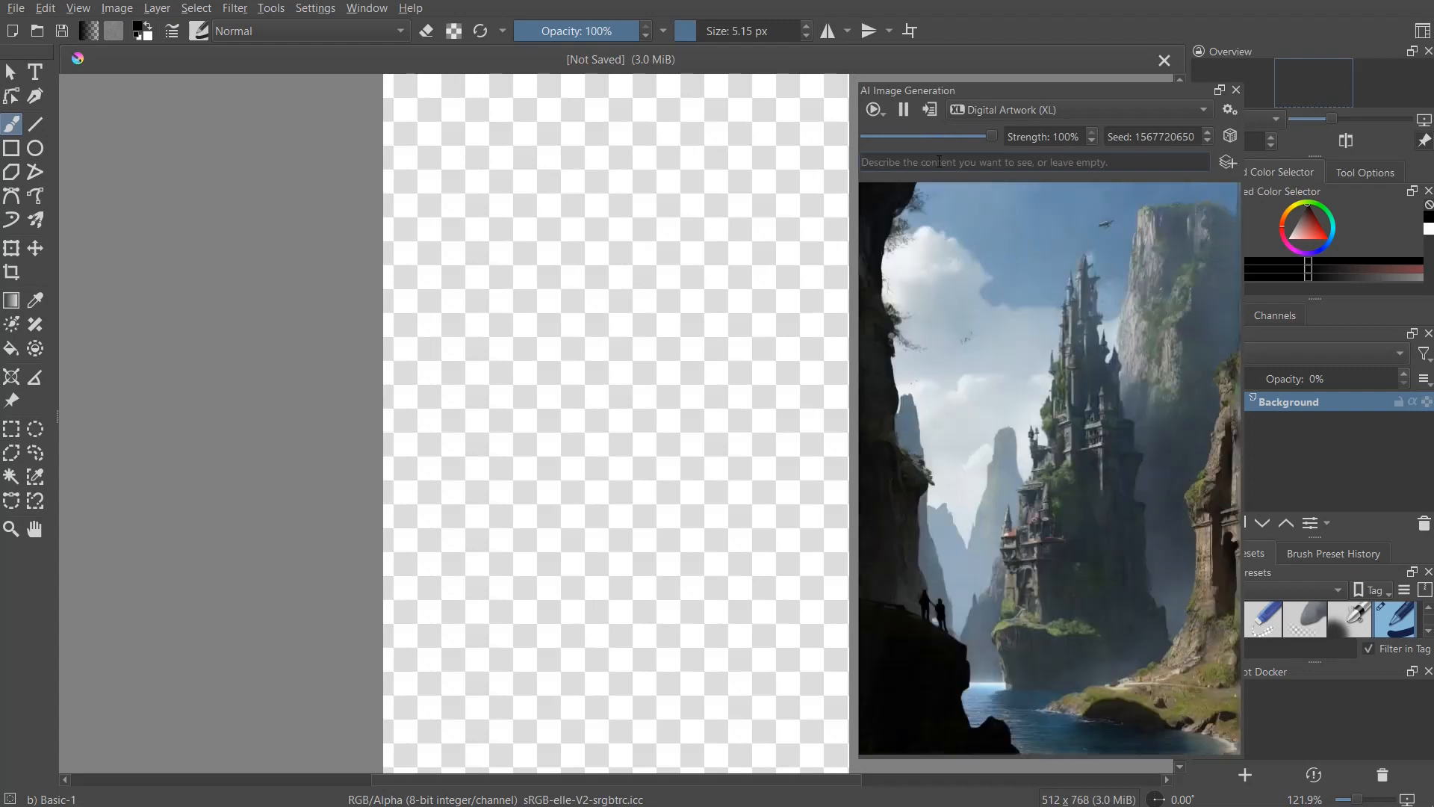
type("evil ")
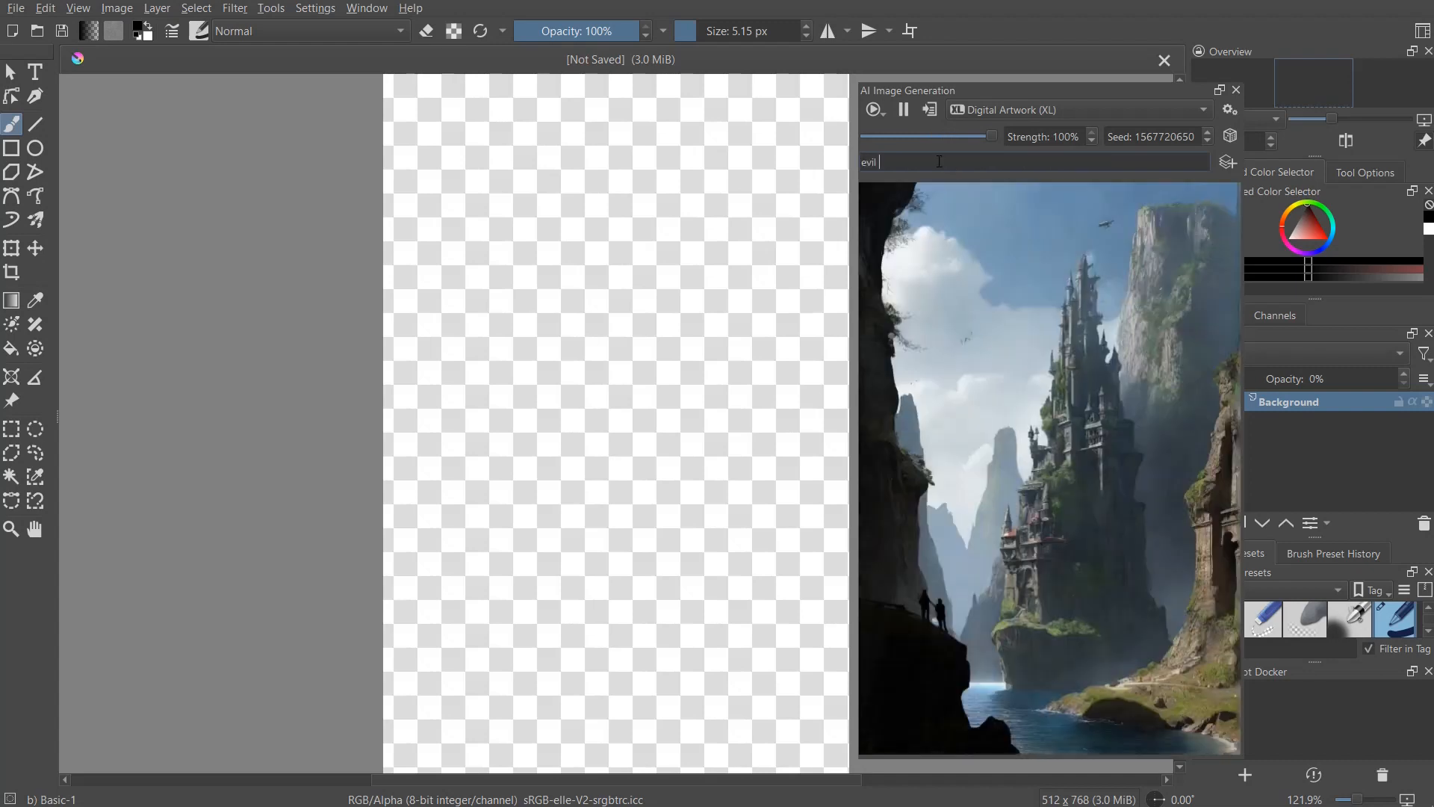
type("easter bunny with basket ")
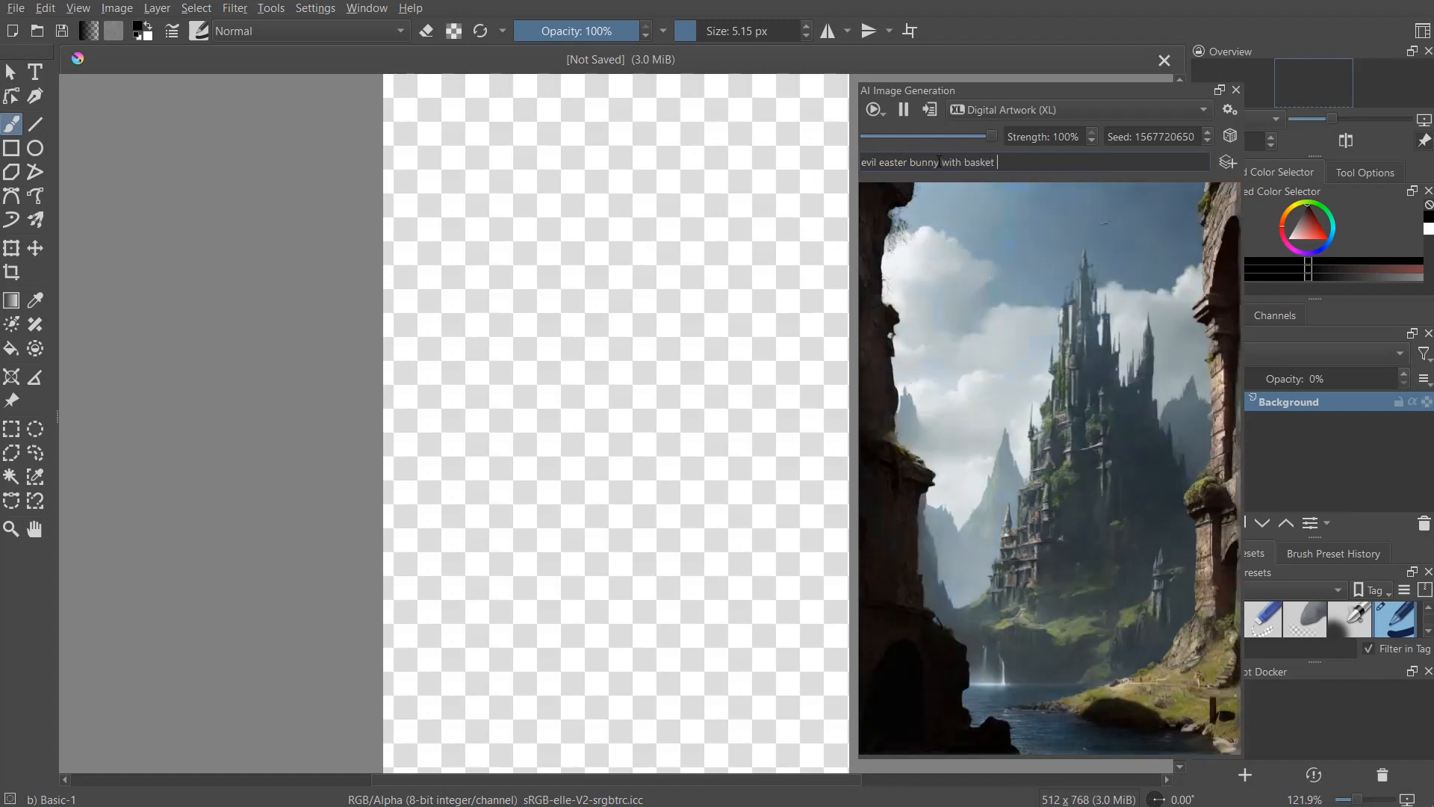
type("full of skulls")
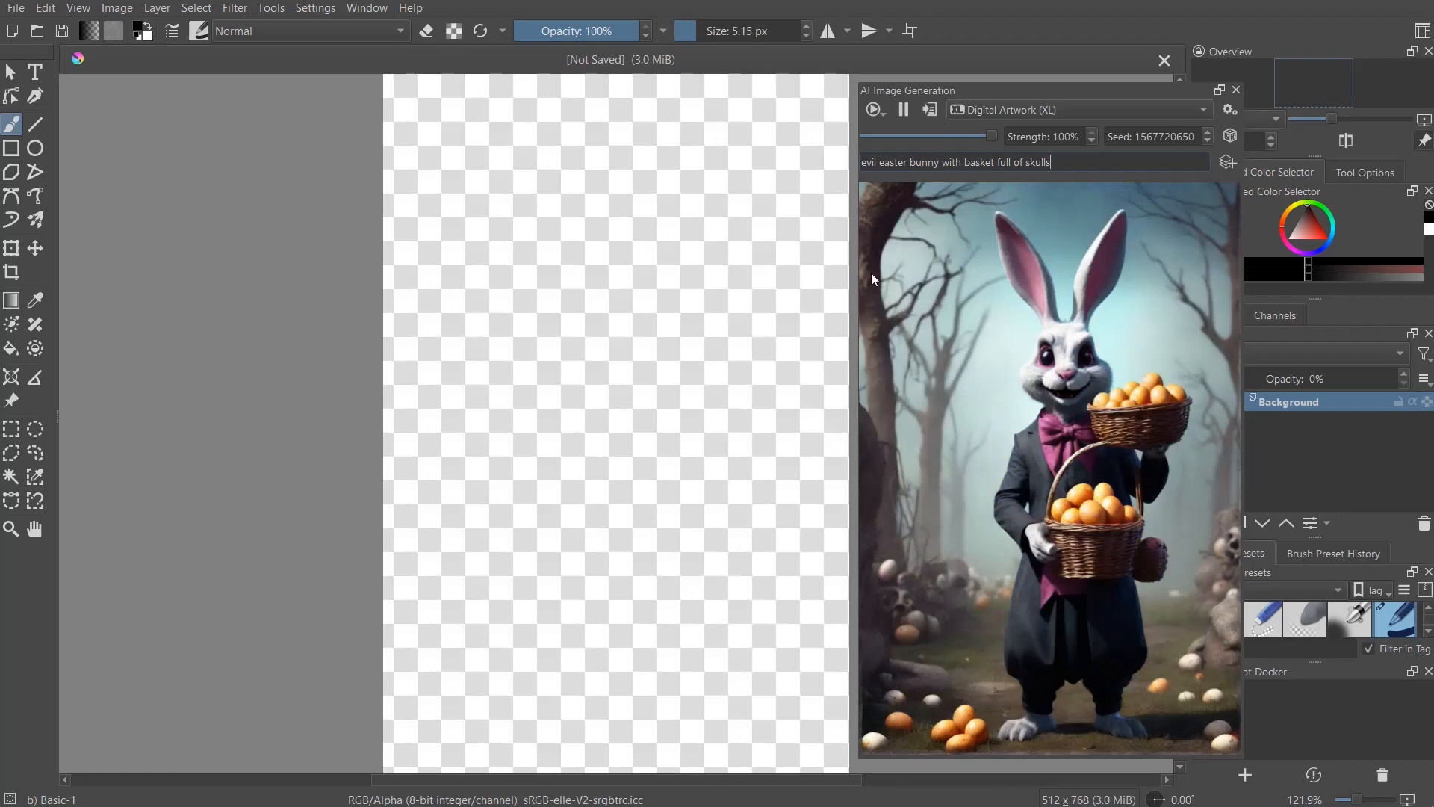
- Add a Scribble control to the generation and create its control layer from the current canvas
left_click(1228, 163)
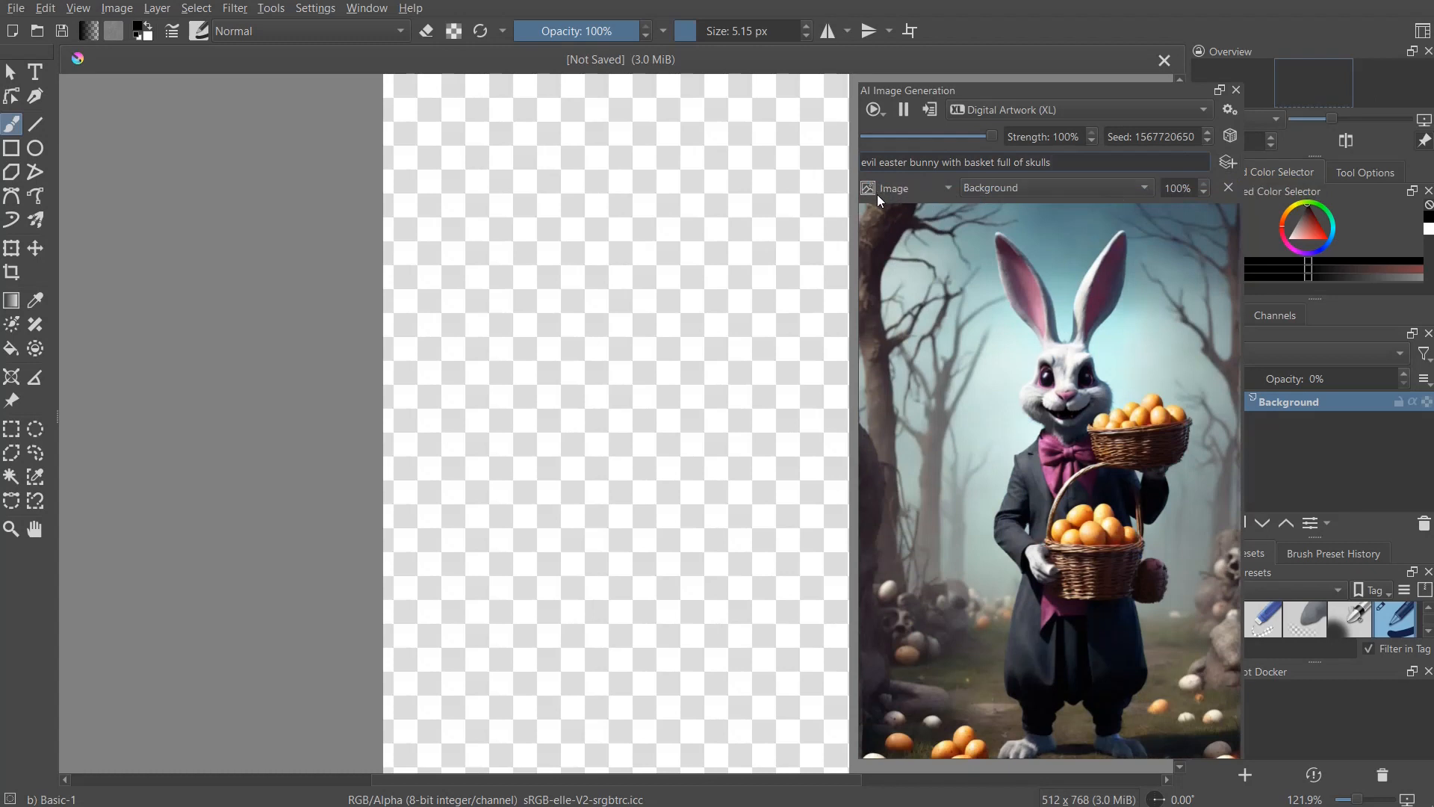
left_click(948, 190)
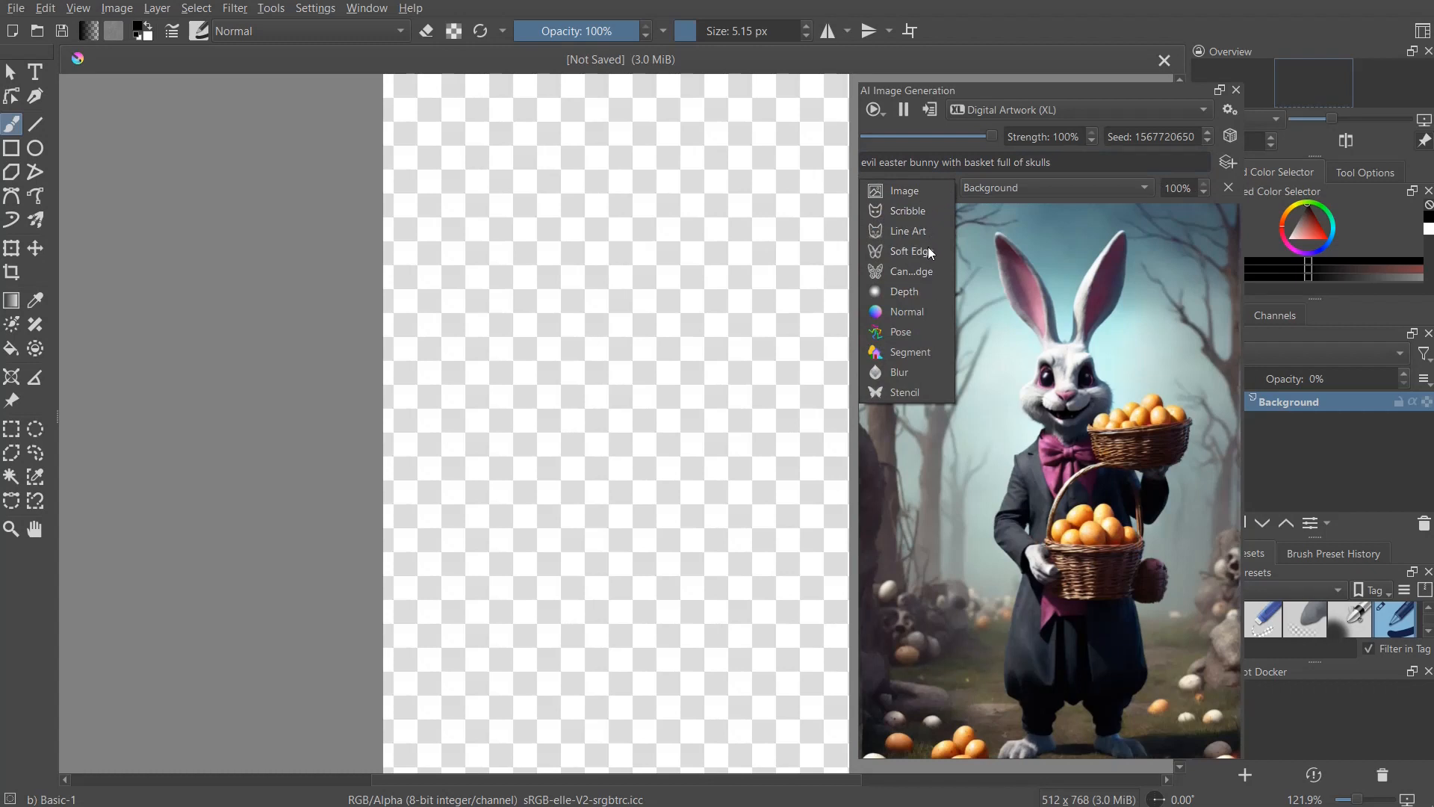
left_click(912, 212)
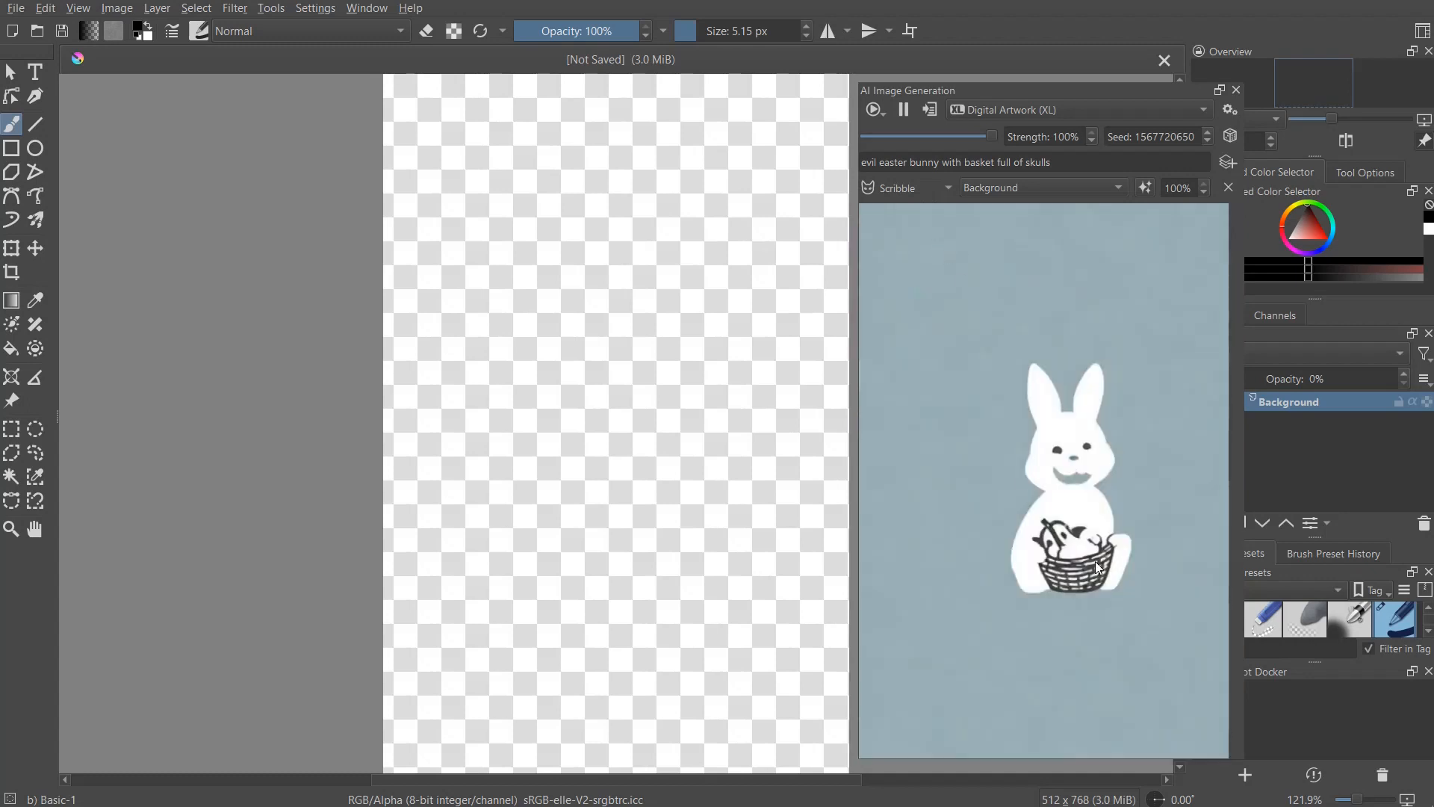
left_click(1149, 190)
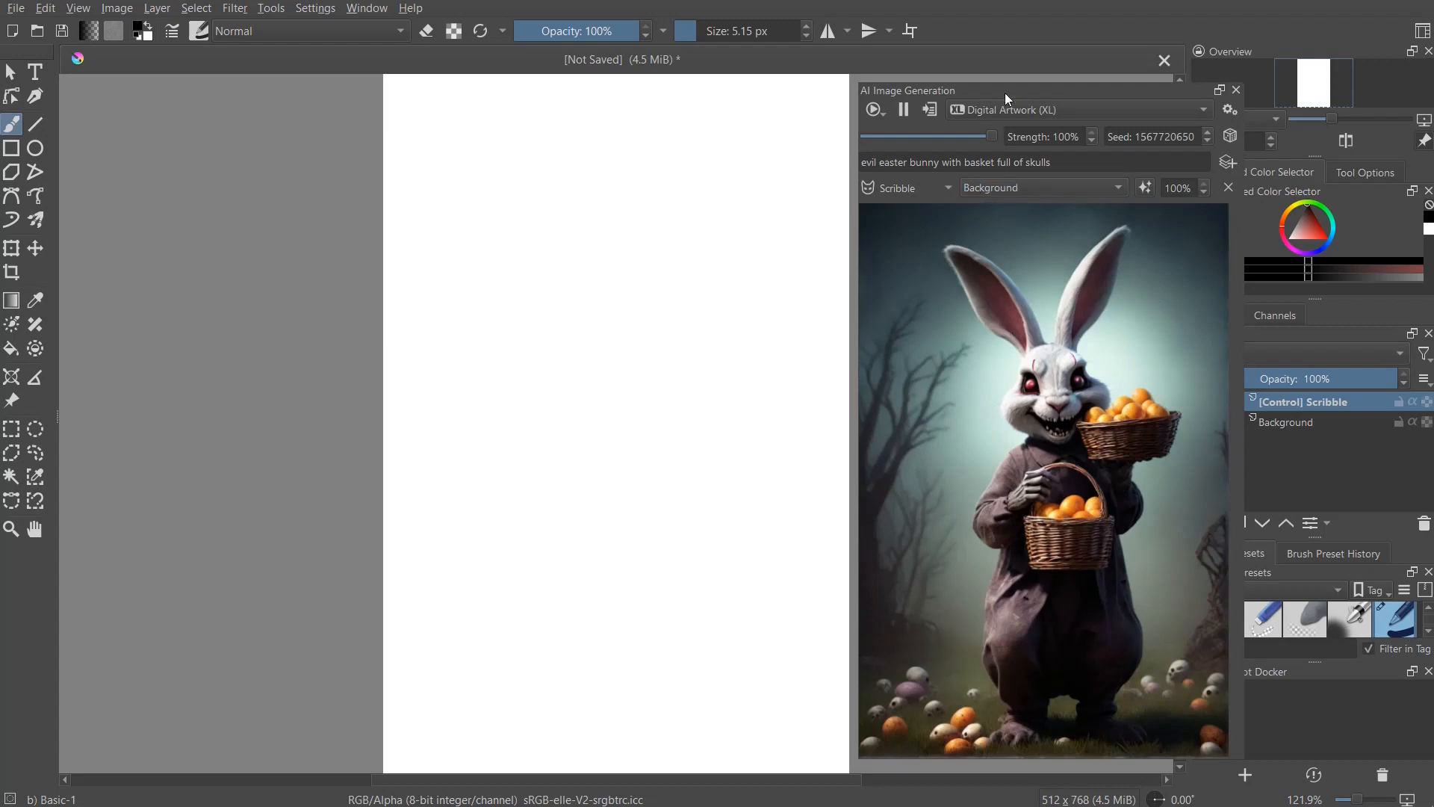
left_click_drag(1005, 93, 817, 86)
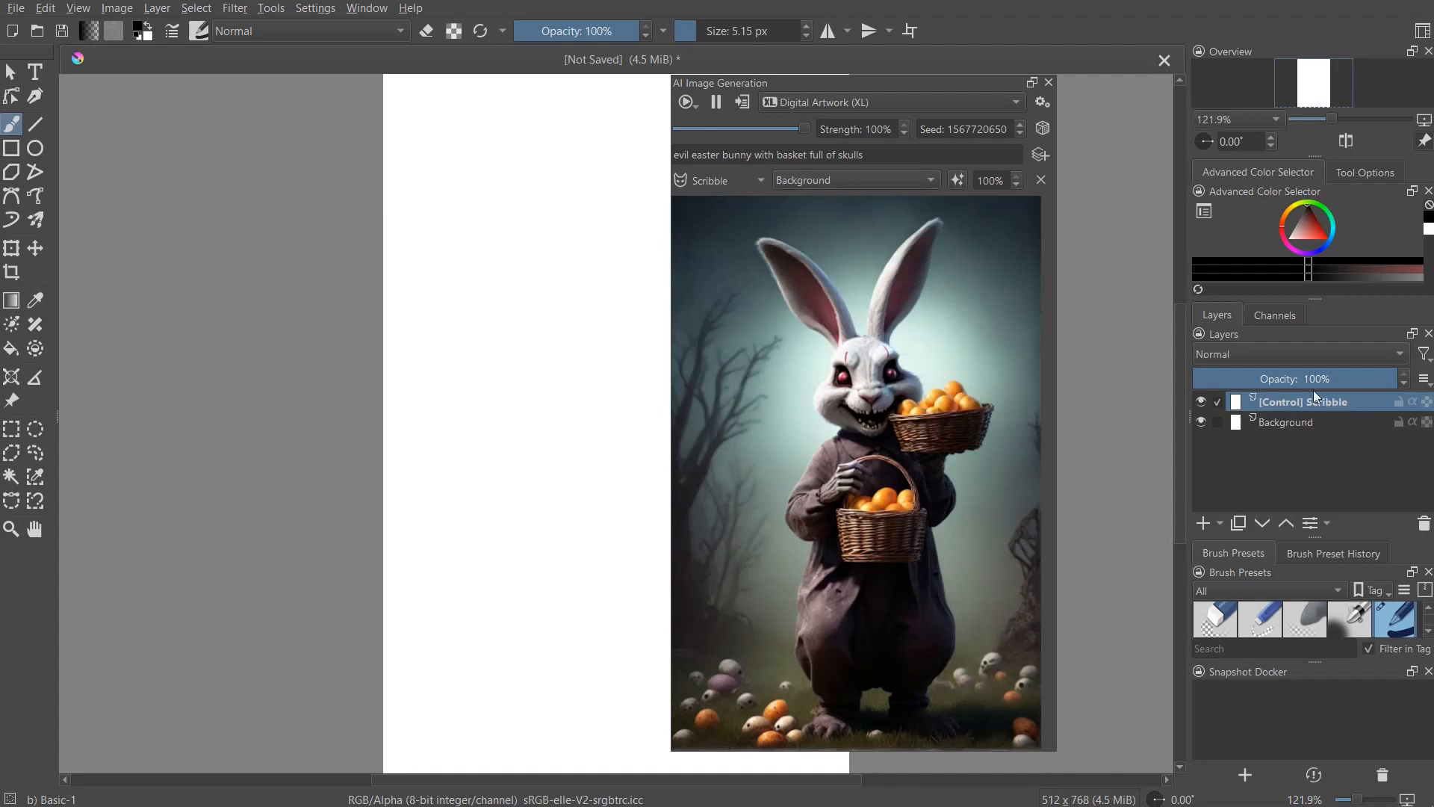
left_click_drag(877, 83, 1095, 87)
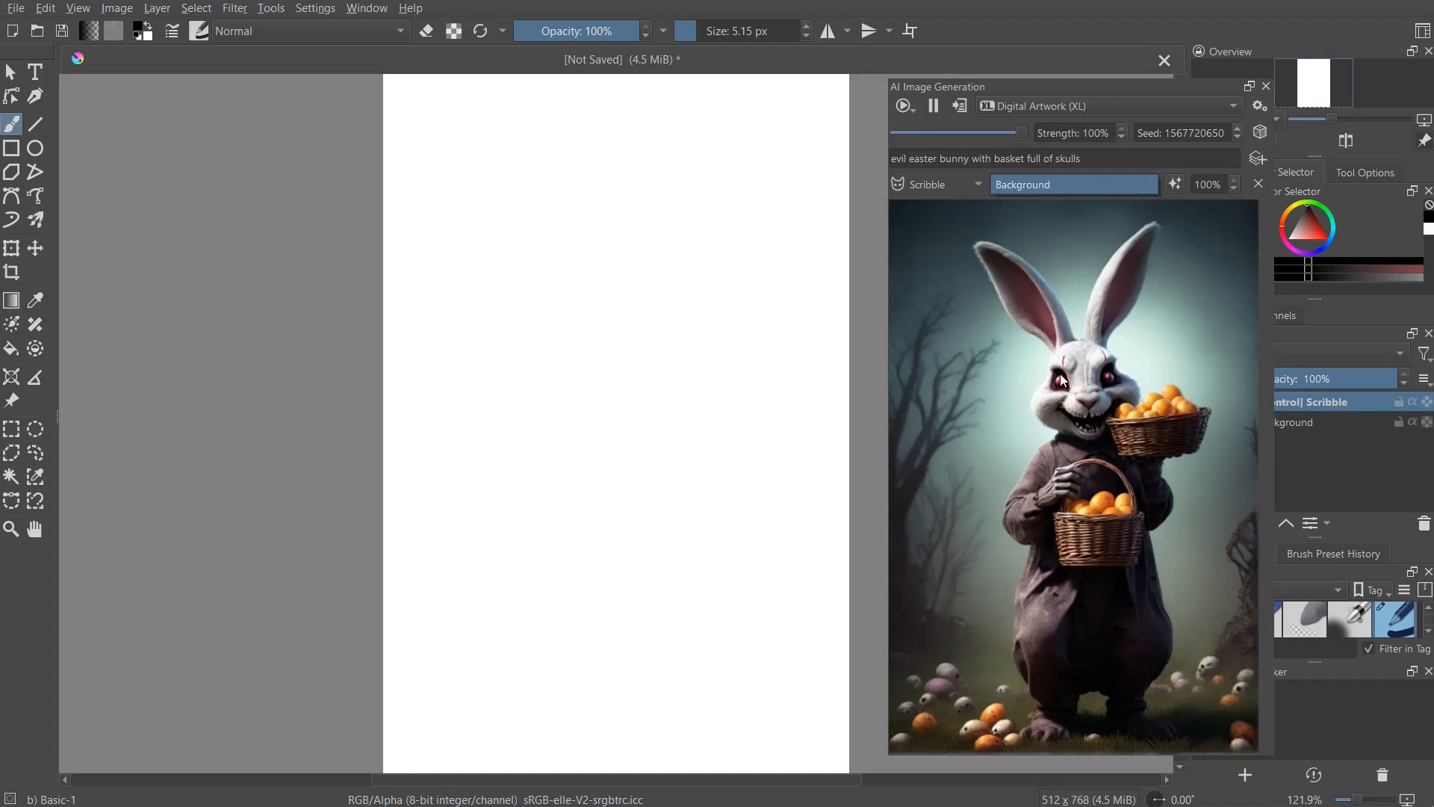
- Sketch rough curved body lines on the control layer, randomize the seed, and add a small rounded basket shape overlapping the outer curve
mouse_move(631, 211)
left_mouse_down()
mouse_move(657, 355)
mouse_move(583, 427)
mouse_move(611, 522)
mouse_move(616, 639)
left_mouse_up()
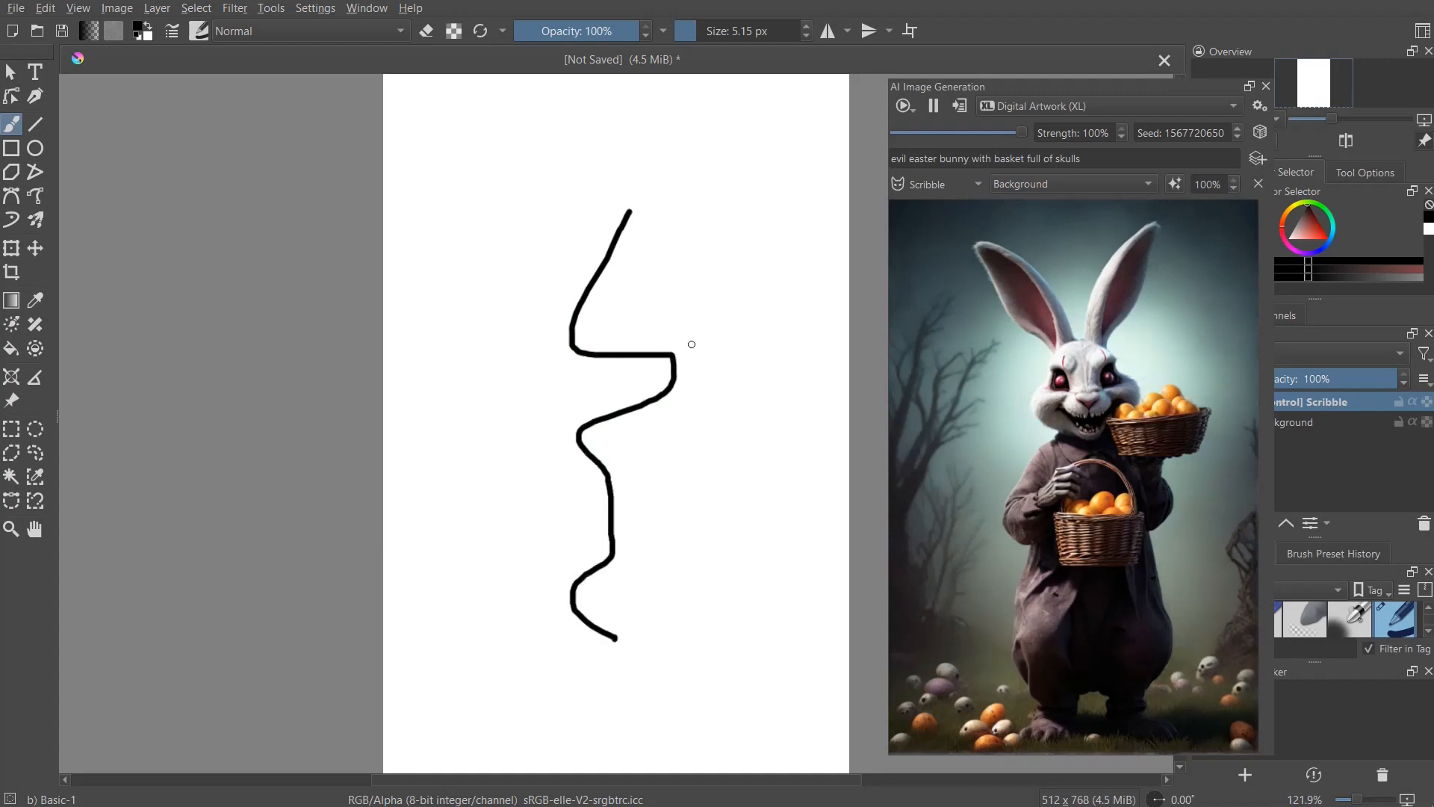
left_click_drag(702, 294, 734, 629)
left_click_drag(520, 365, 557, 620)
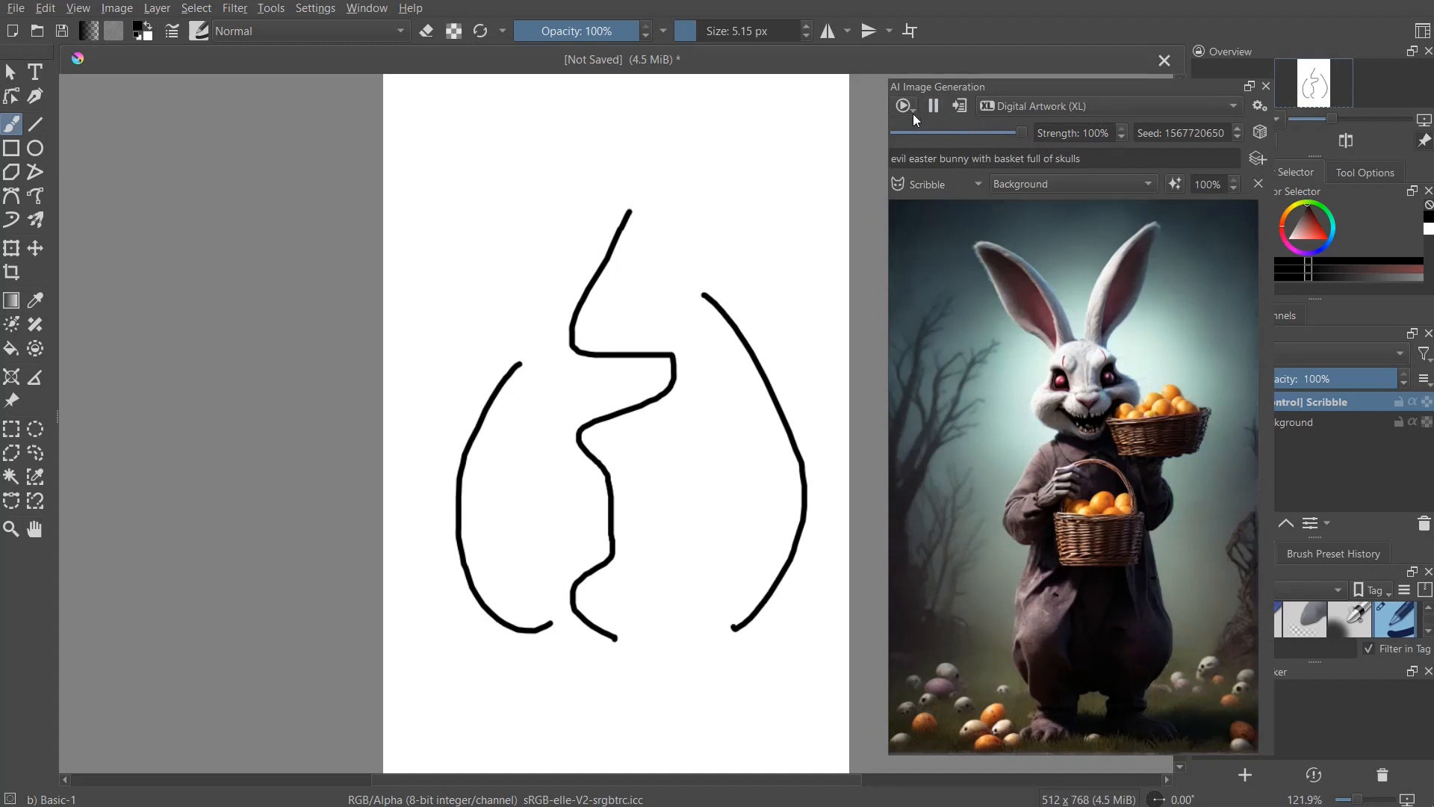
left_click(1261, 133)
left_click_drag(1070, 85, 1042, 79)
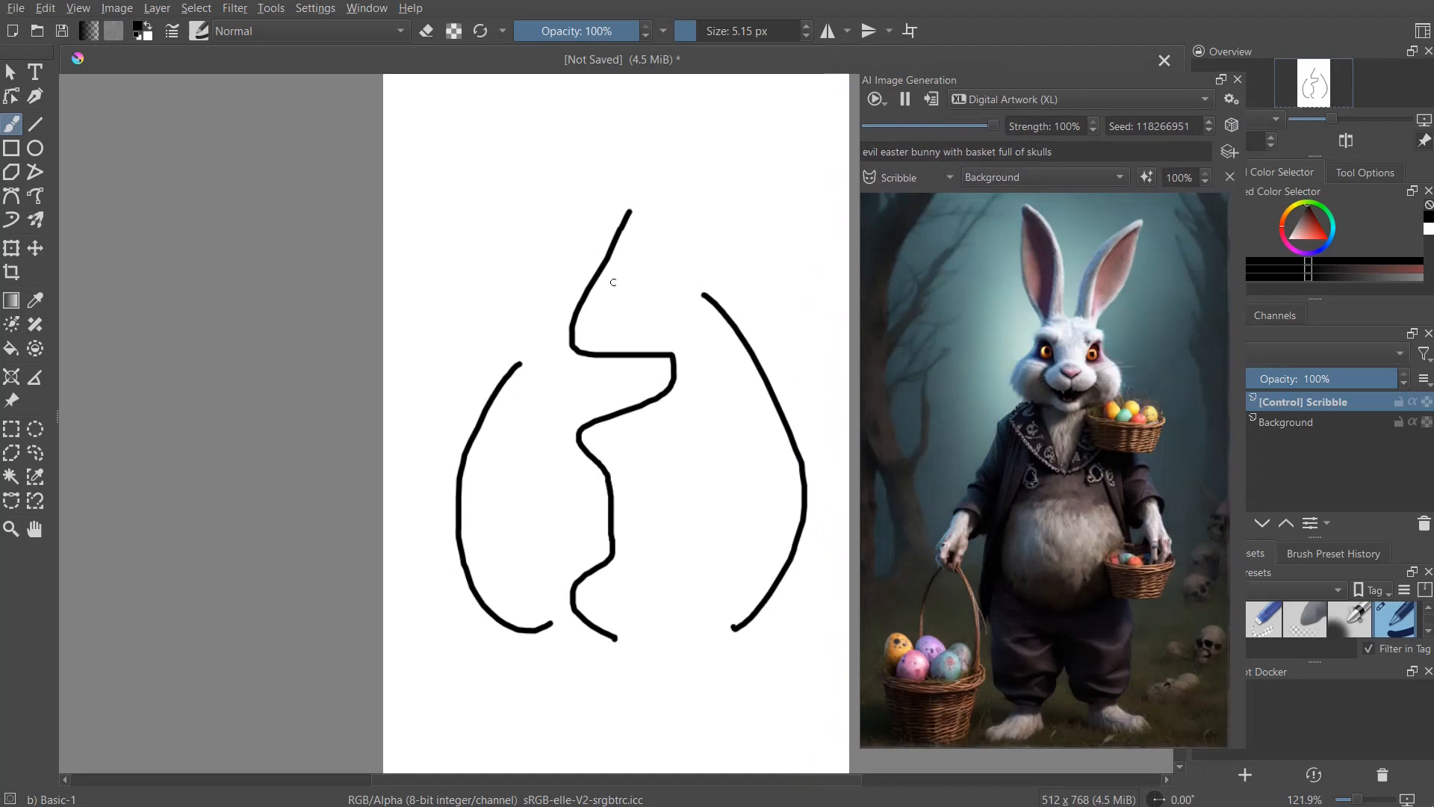
mouse_move(749, 506)
left_mouse_down()
mouse_move(801, 612)
mouse_move(834, 576)
mouse_move(808, 491)
mouse_move(756, 514)
left_mouse_up()
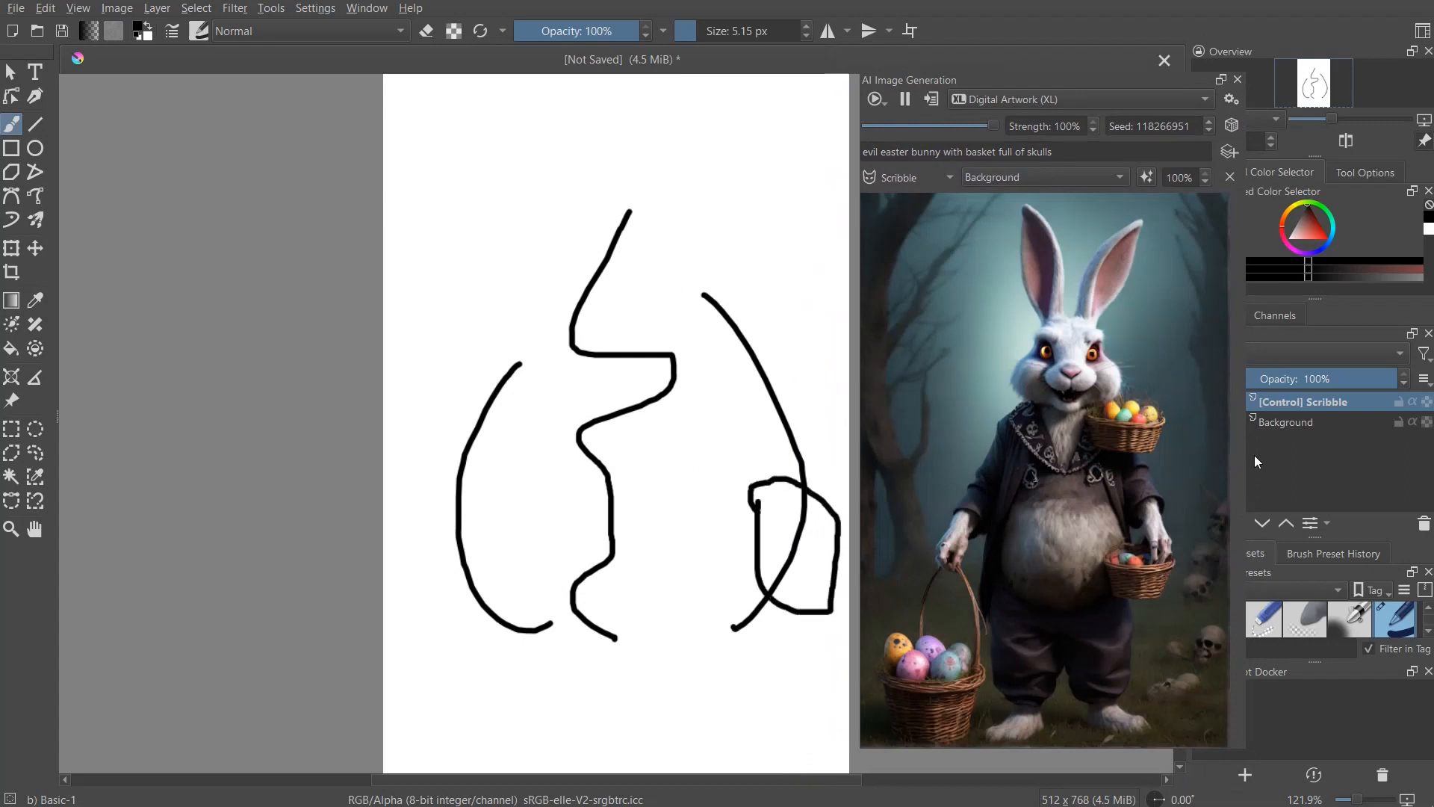
- Change the control type to Soft Edge and the generation style to Digital Artwork
left_click(947, 176)
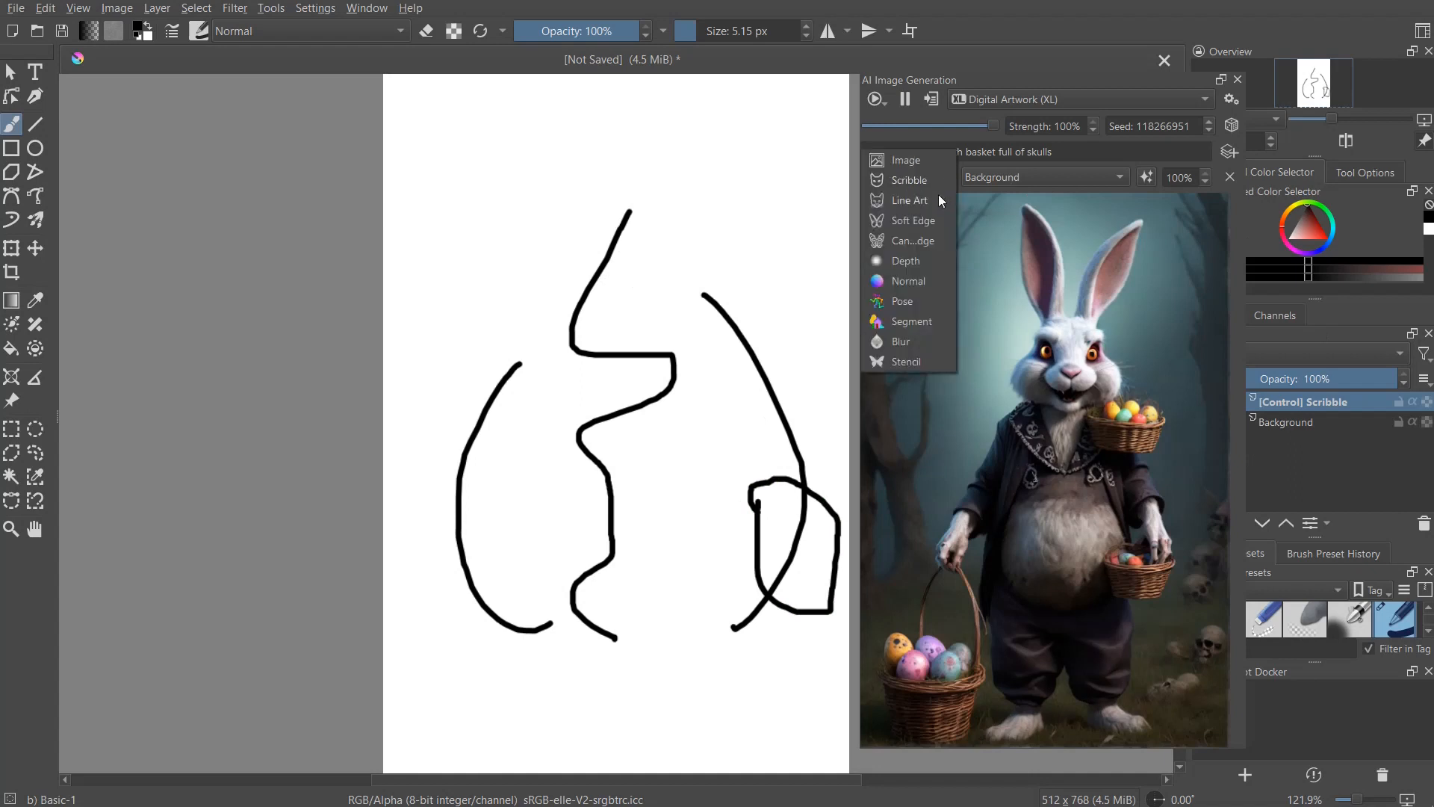
left_click(904, 221)
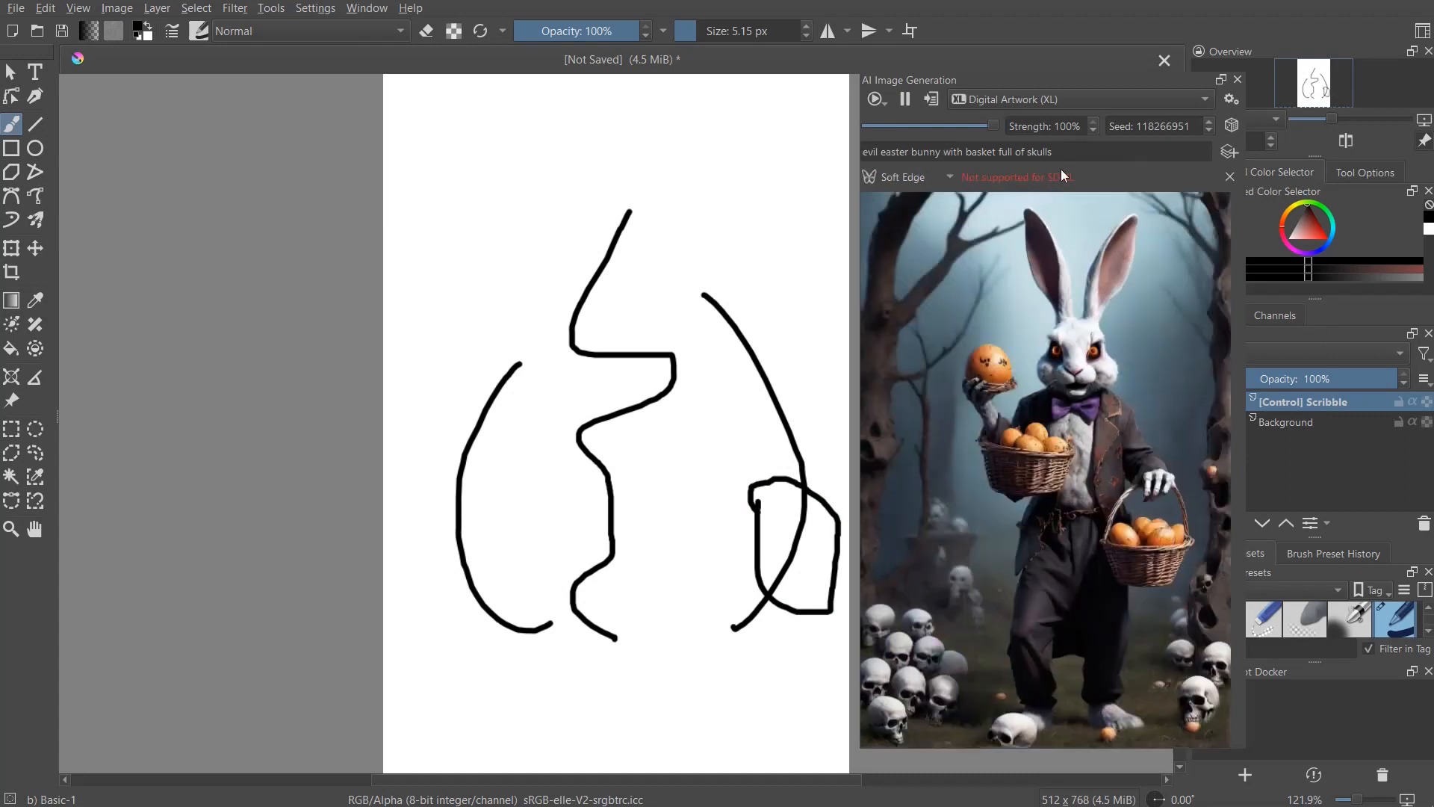
left_click(998, 102)
left_click(1047, 120)
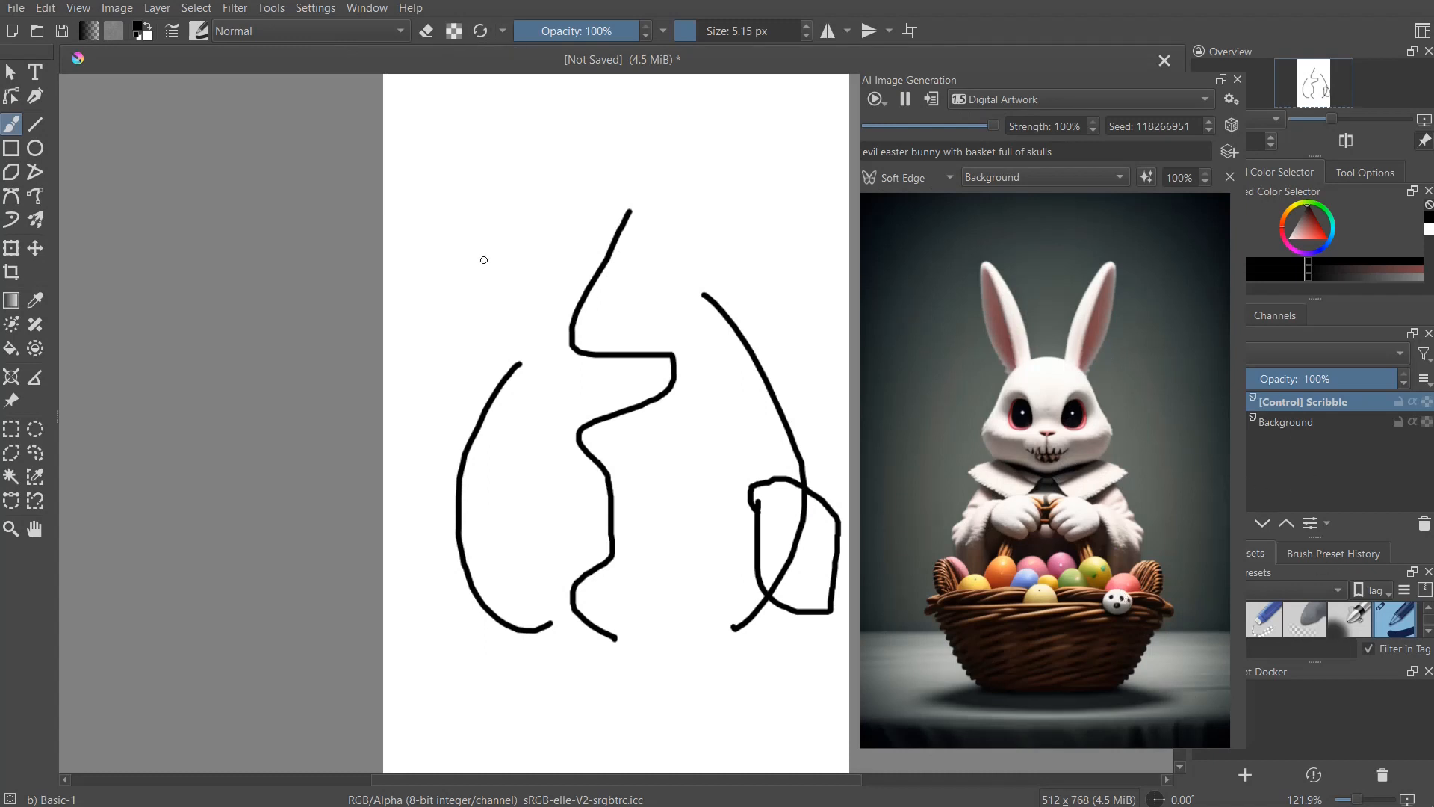
- Draw two slanted ear strokes high on the canvas, and paint over the body and basket lines with a 107.99 px white brush
left_click_drag(735, 133, 663, 259)
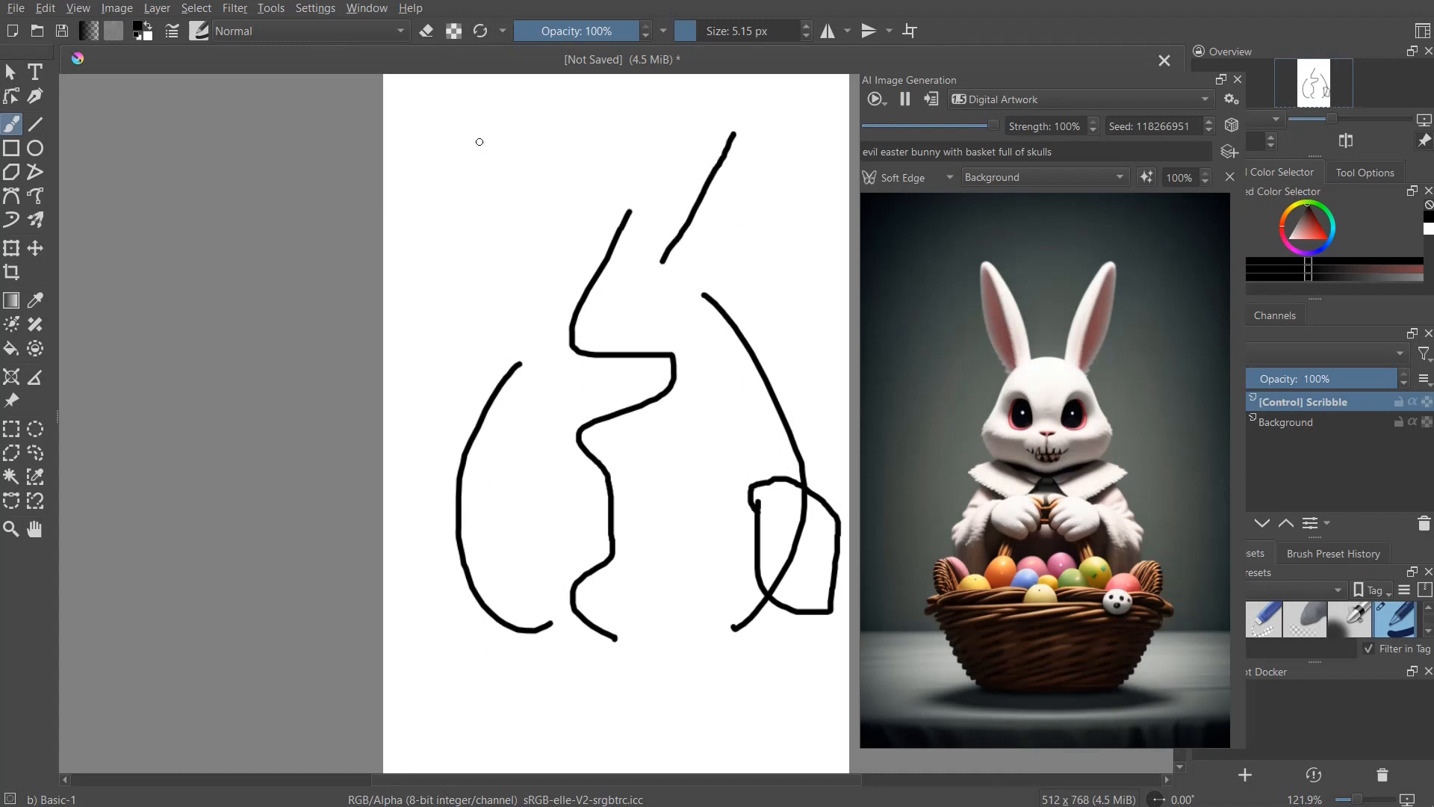
mouse_move(479, 142)
left_mouse_down()
mouse_move(508, 158)
mouse_move(562, 262)
left_mouse_up()
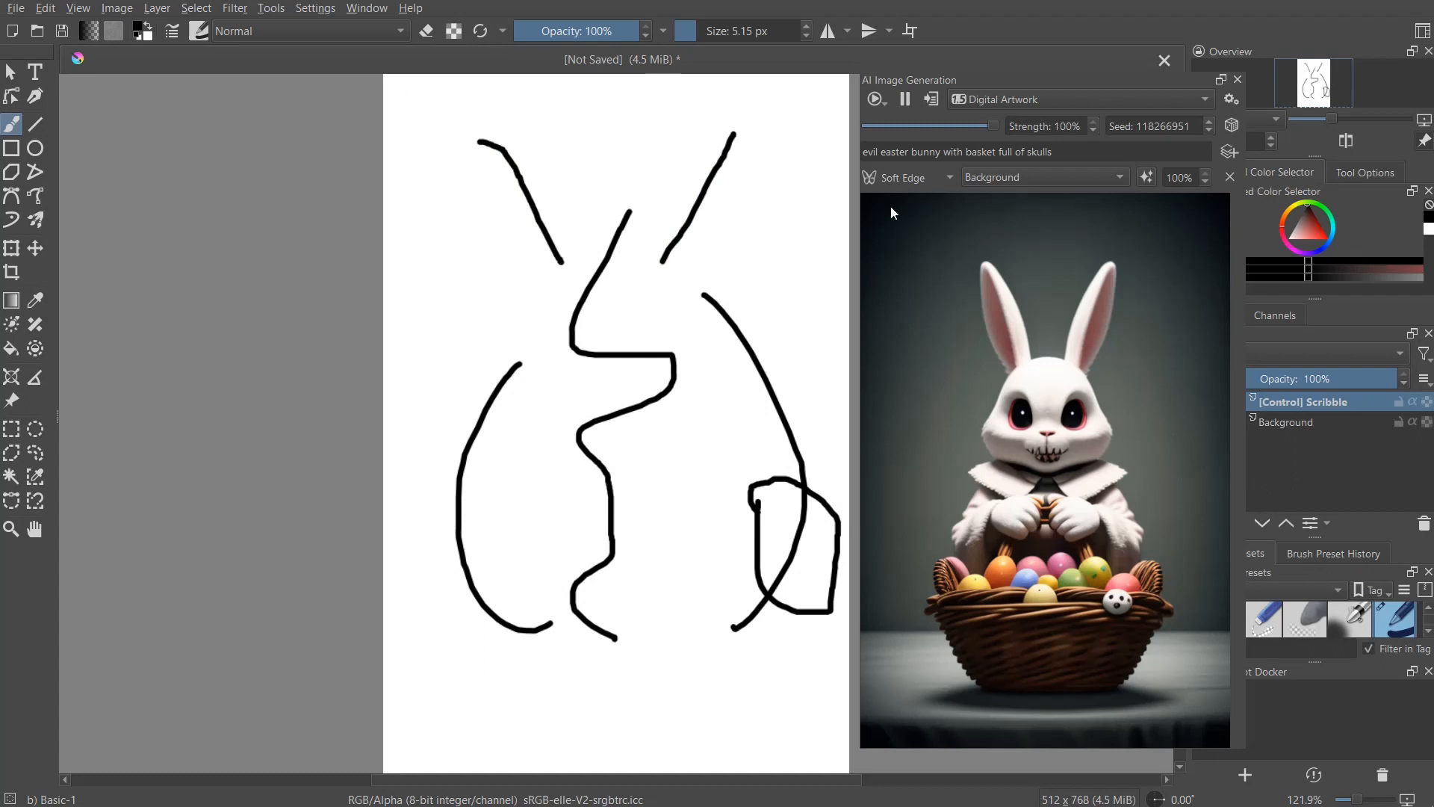
left_click(146, 27)
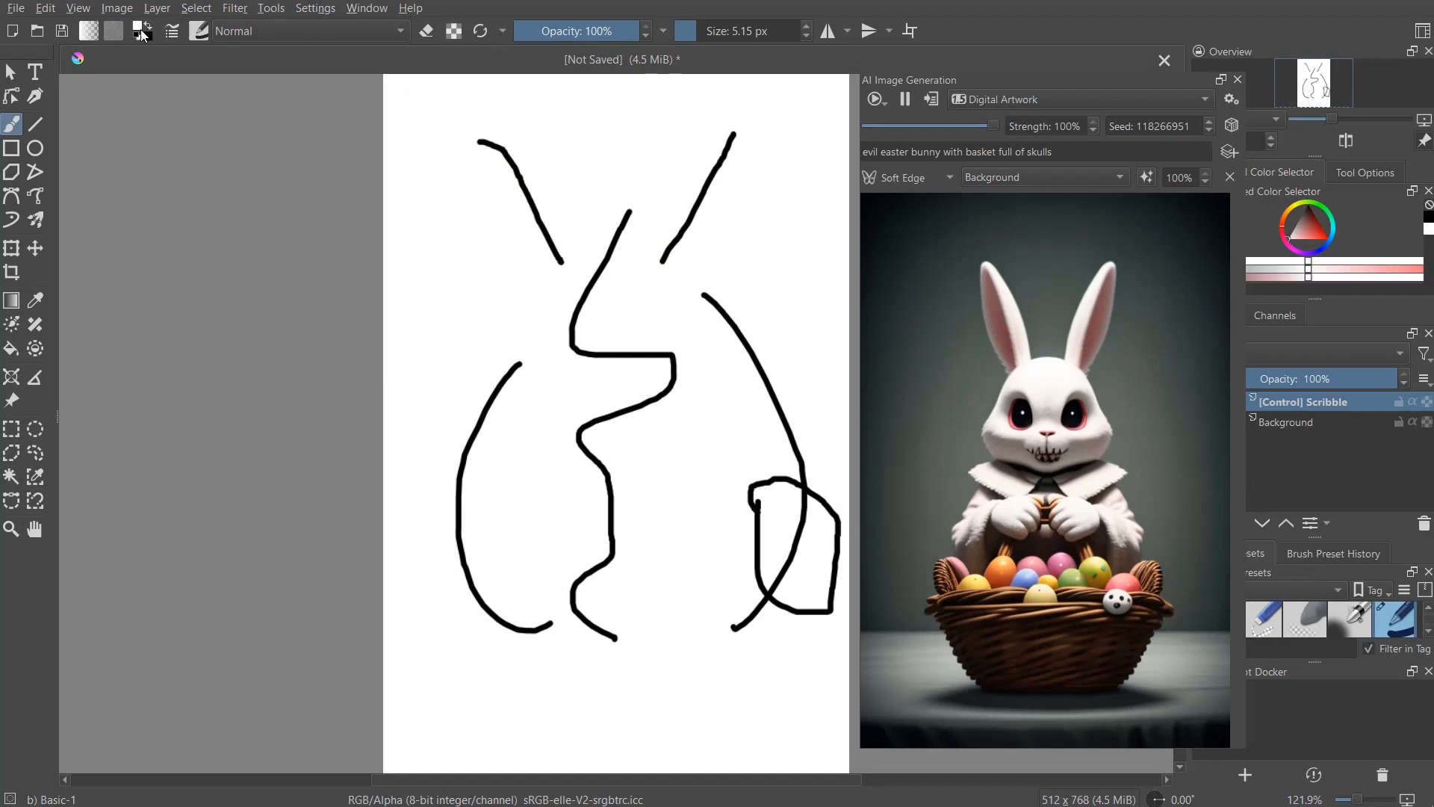
left_click(734, 32)
mouse_move(621, 202)
left_mouse_down()
mouse_move(589, 371)
mouse_move(660, 340)
mouse_move(487, 475)
mouse_move(648, 309)
mouse_move(764, 395)
mouse_move(792, 585)
mouse_move(815, 536)
mouse_move(783, 526)
mouse_move(654, 666)
mouse_move(706, 613)
mouse_move(582, 536)
mouse_move(569, 620)
mouse_move(426, 545)
left_mouse_up()
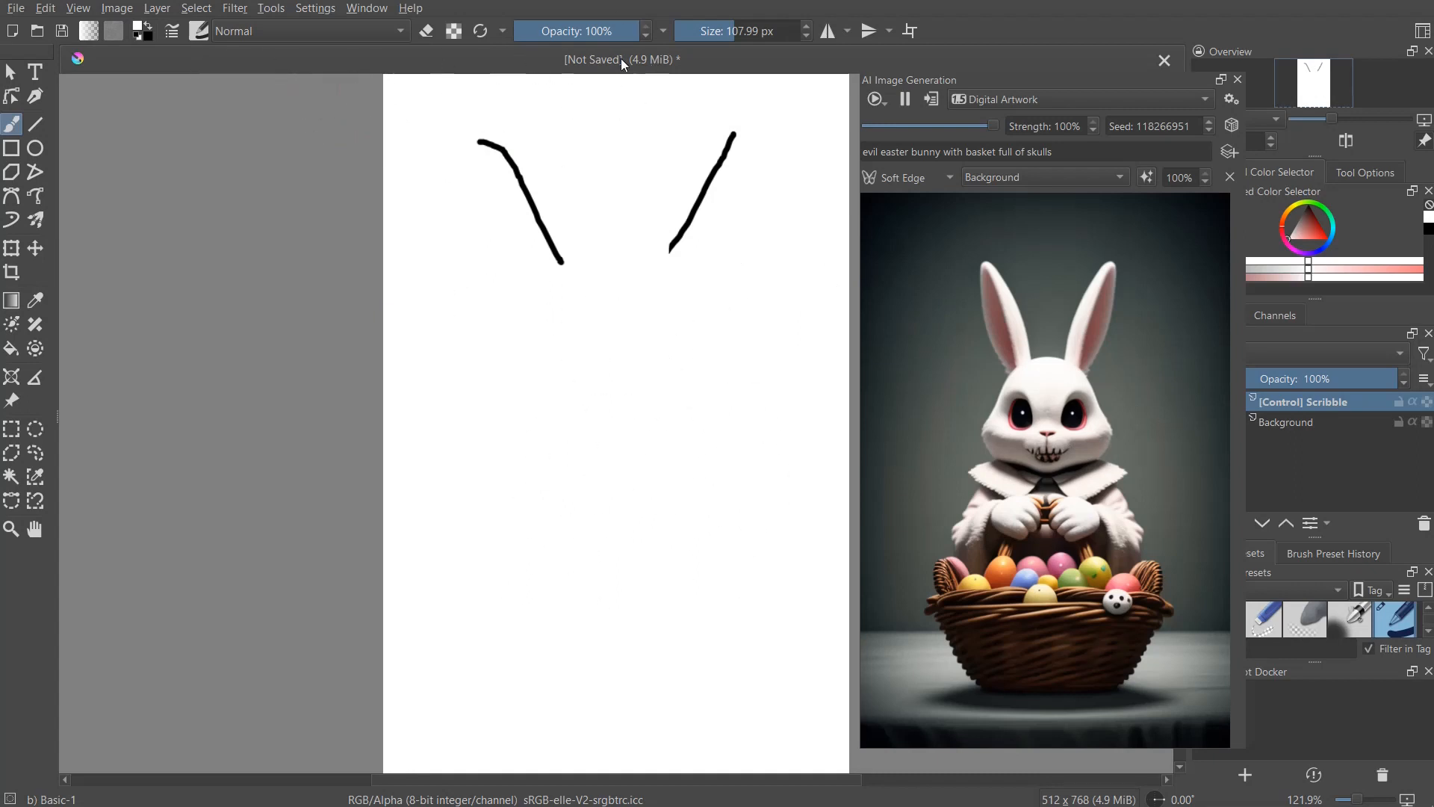
- Randomize the seed and draw a round head outline between and below the ears with a 9.05 px black brush
left_click(691, 33)
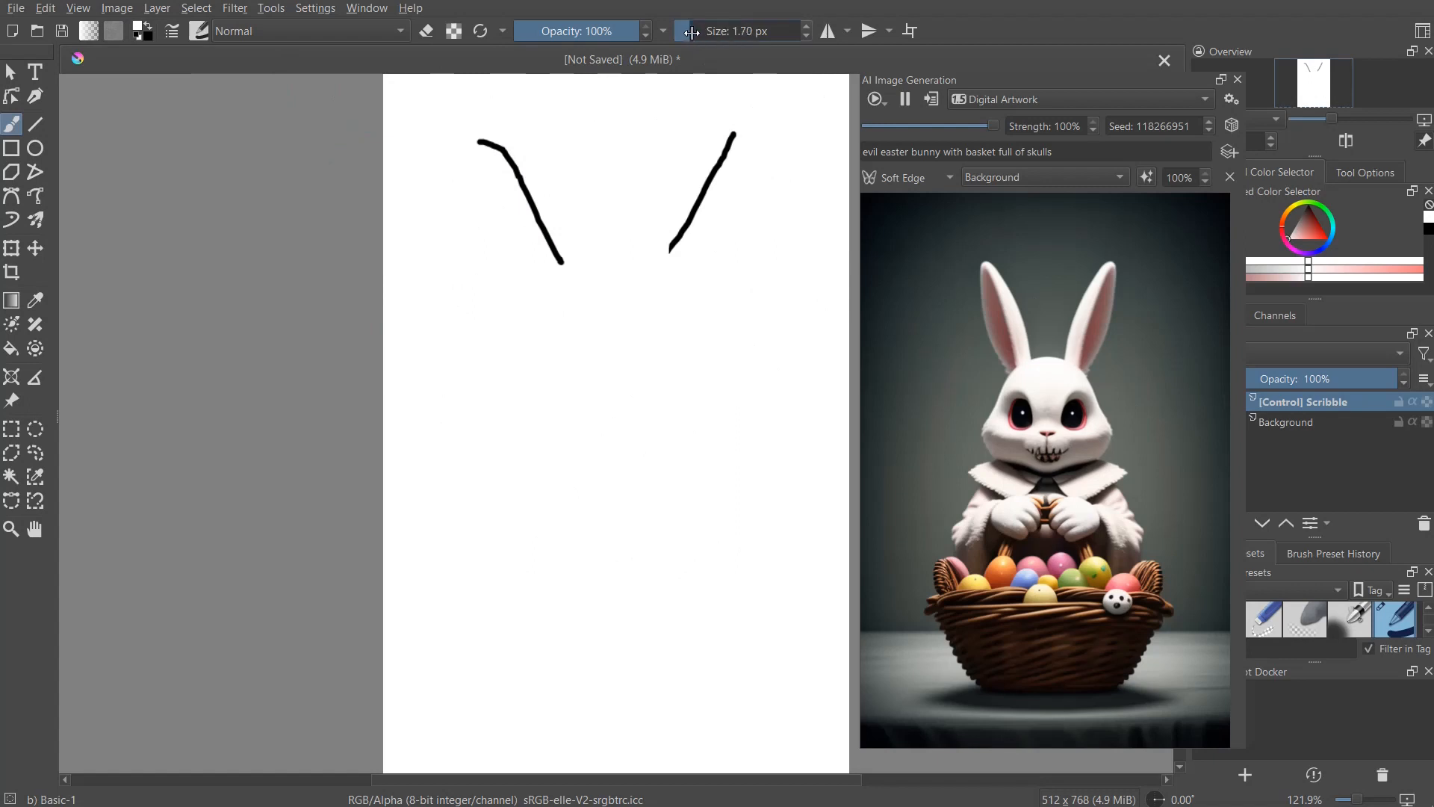
left_click_drag(691, 32, 700, 32)
left_click(151, 25)
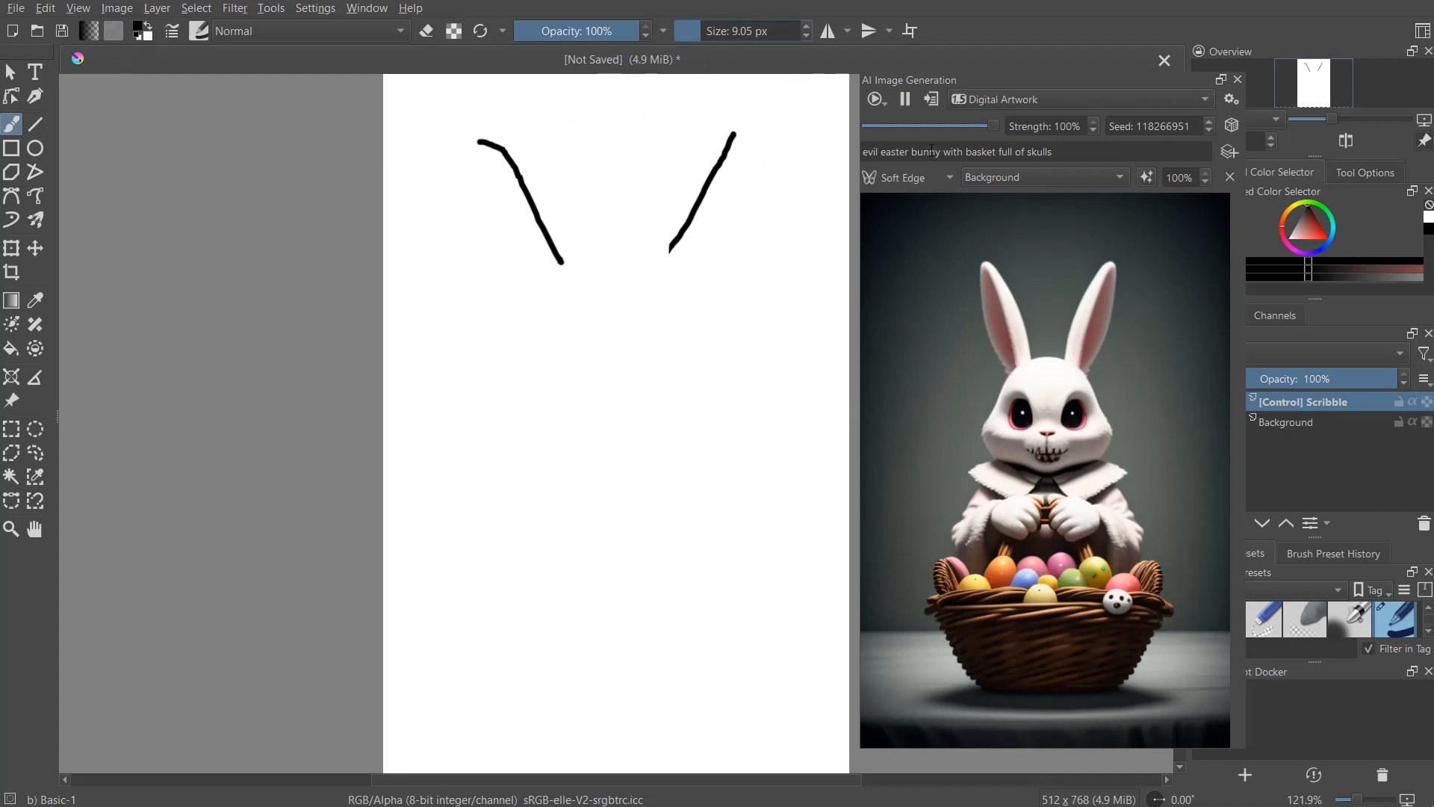
left_click(1230, 128)
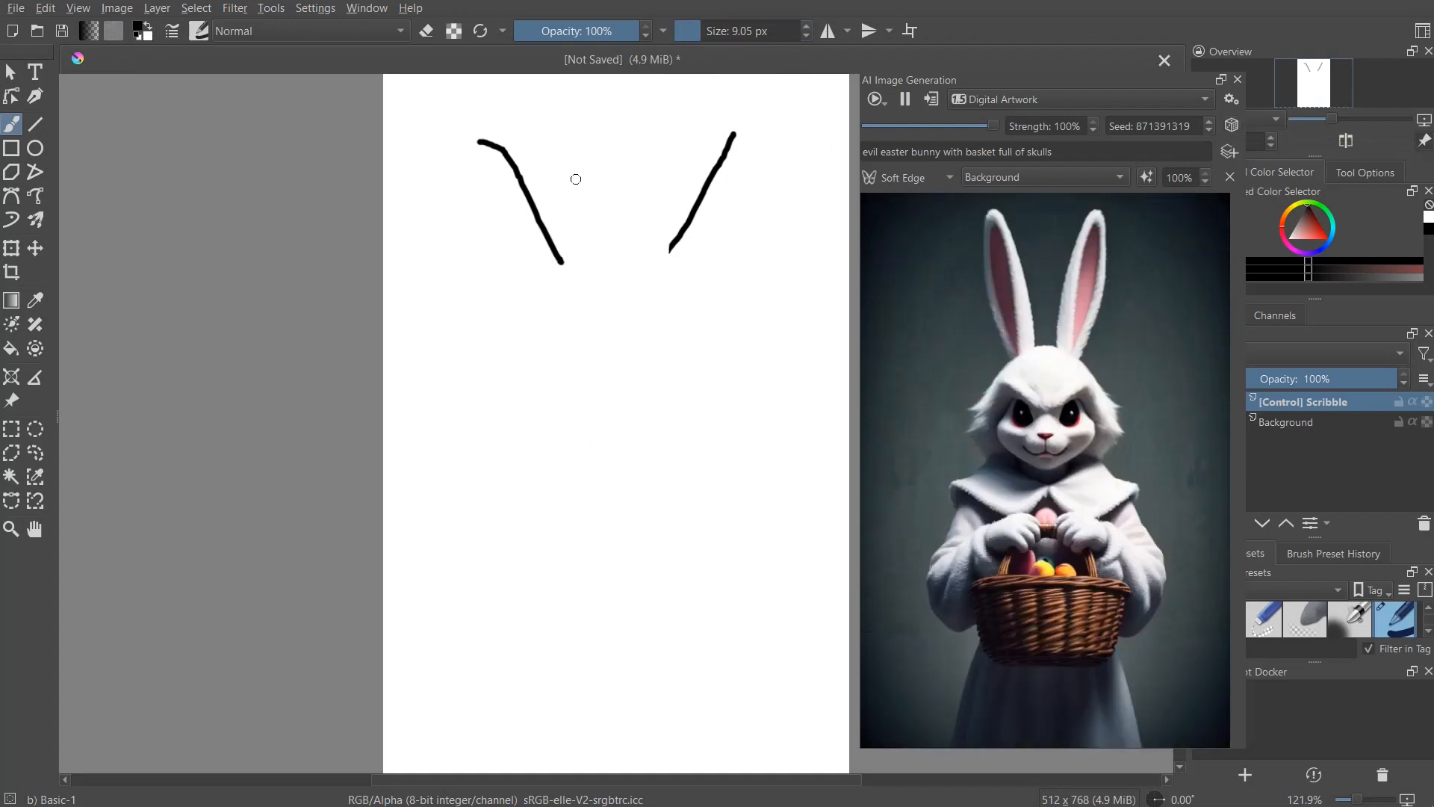
mouse_move(657, 269)
left_mouse_down()
mouse_move(593, 277)
mouse_move(549, 348)
mouse_move(647, 402)
mouse_move(700, 325)
mouse_move(632, 277)
left_mouse_up()
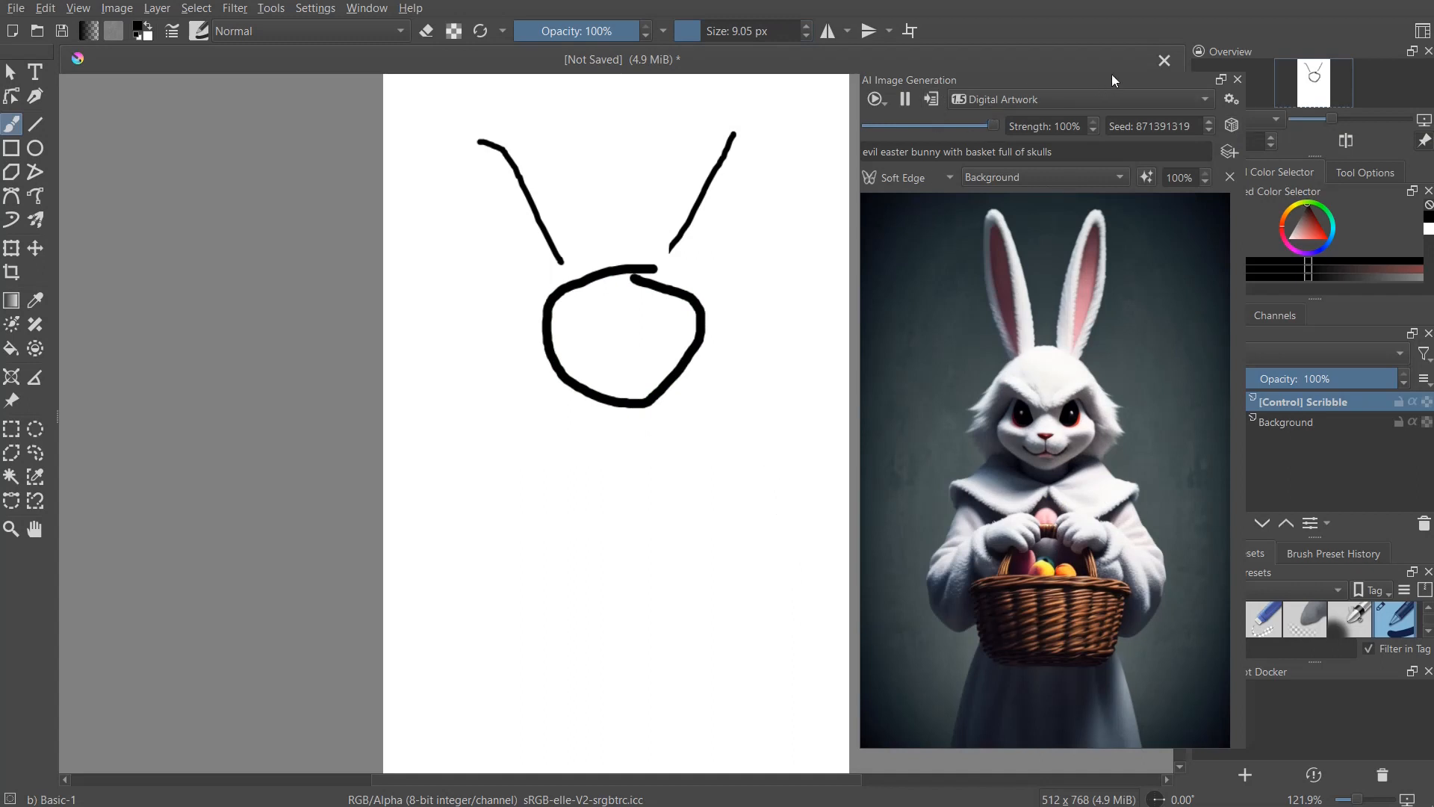
- Move the AI Image Generation docker clear of the layer list, cut the Scribble control layer, and put the docker back beside the canvas
left_click_drag(1129, 81, 962, 217)
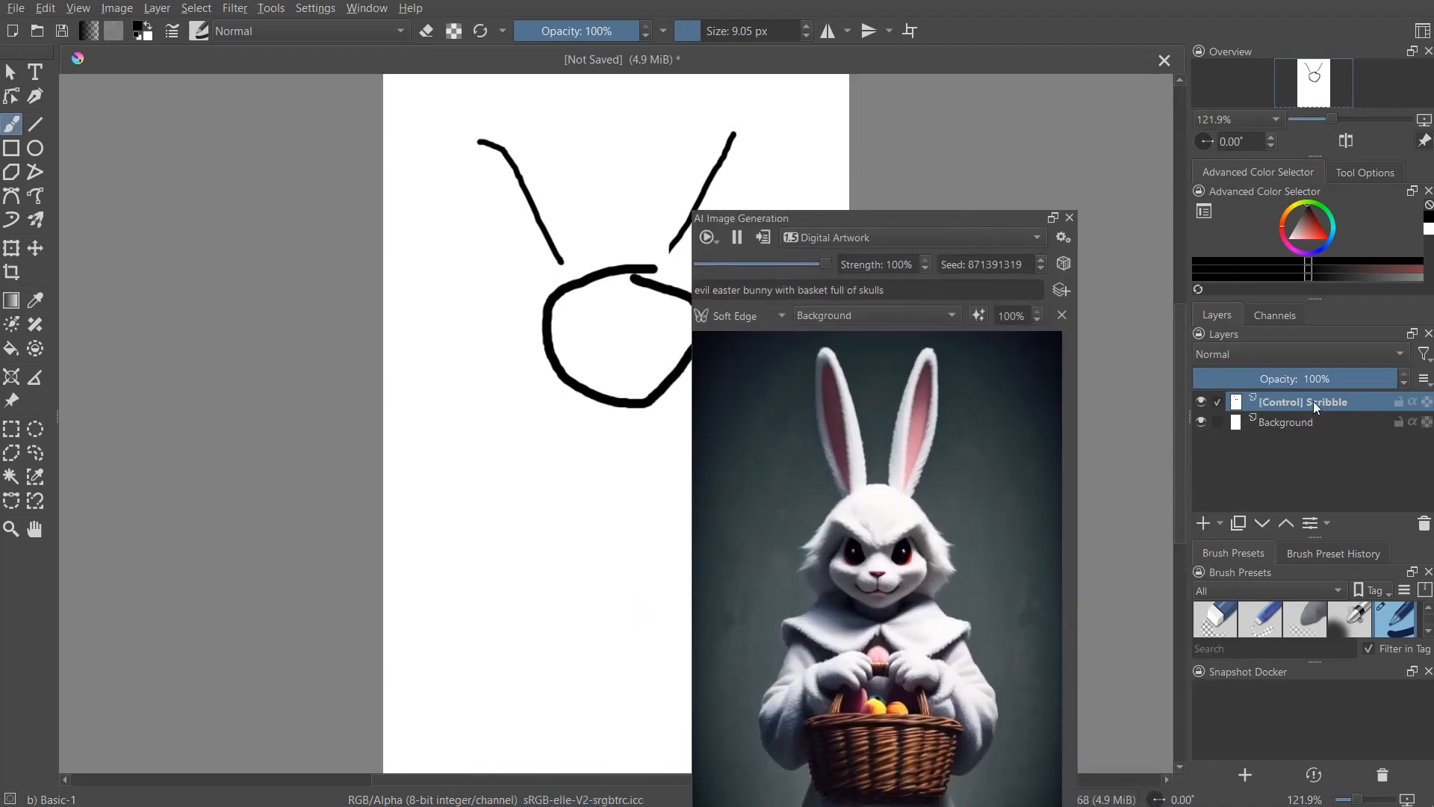
left_click(1333, 422)
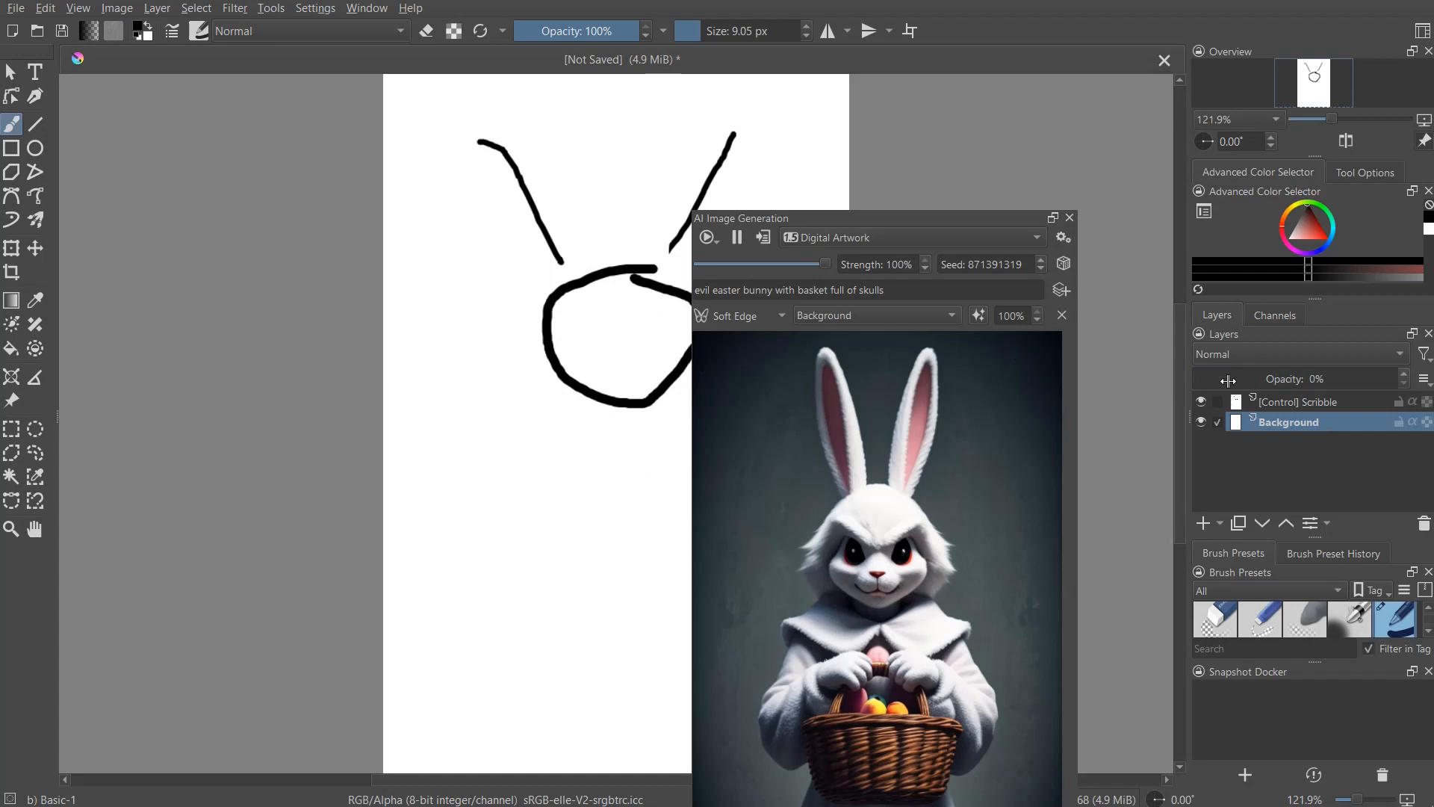
mouse_move(1235, 409)
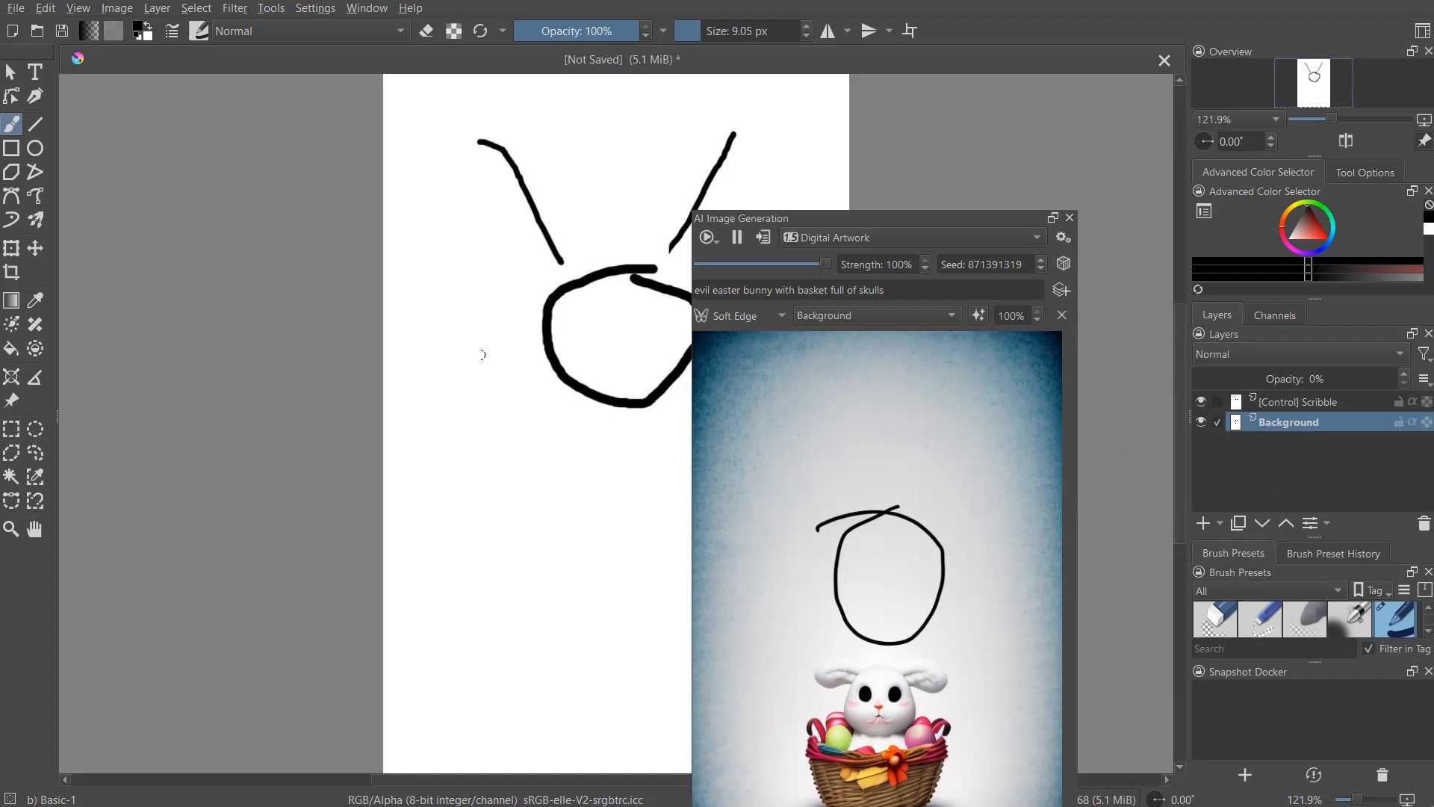
left_click(1281, 404)
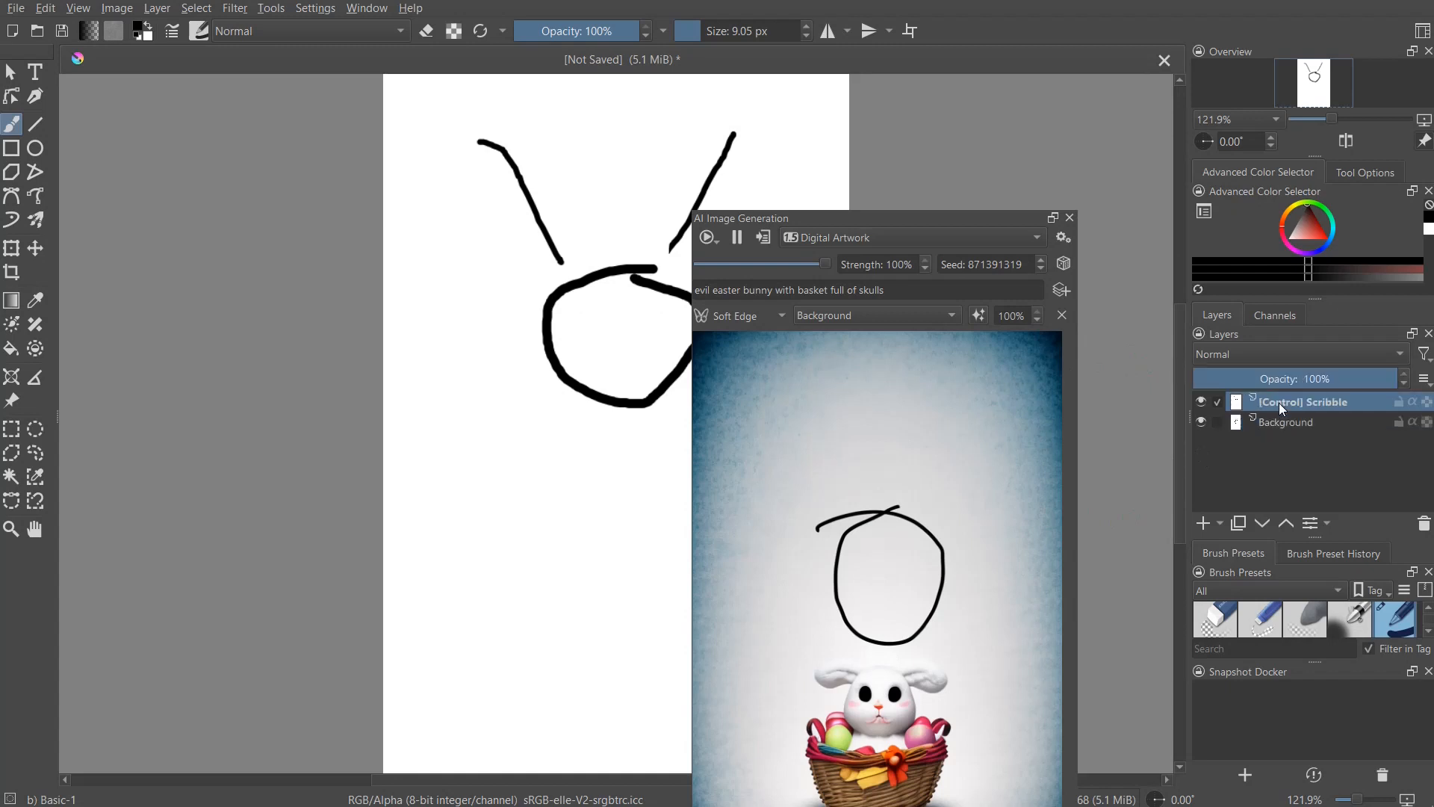
left_click(157, 8)
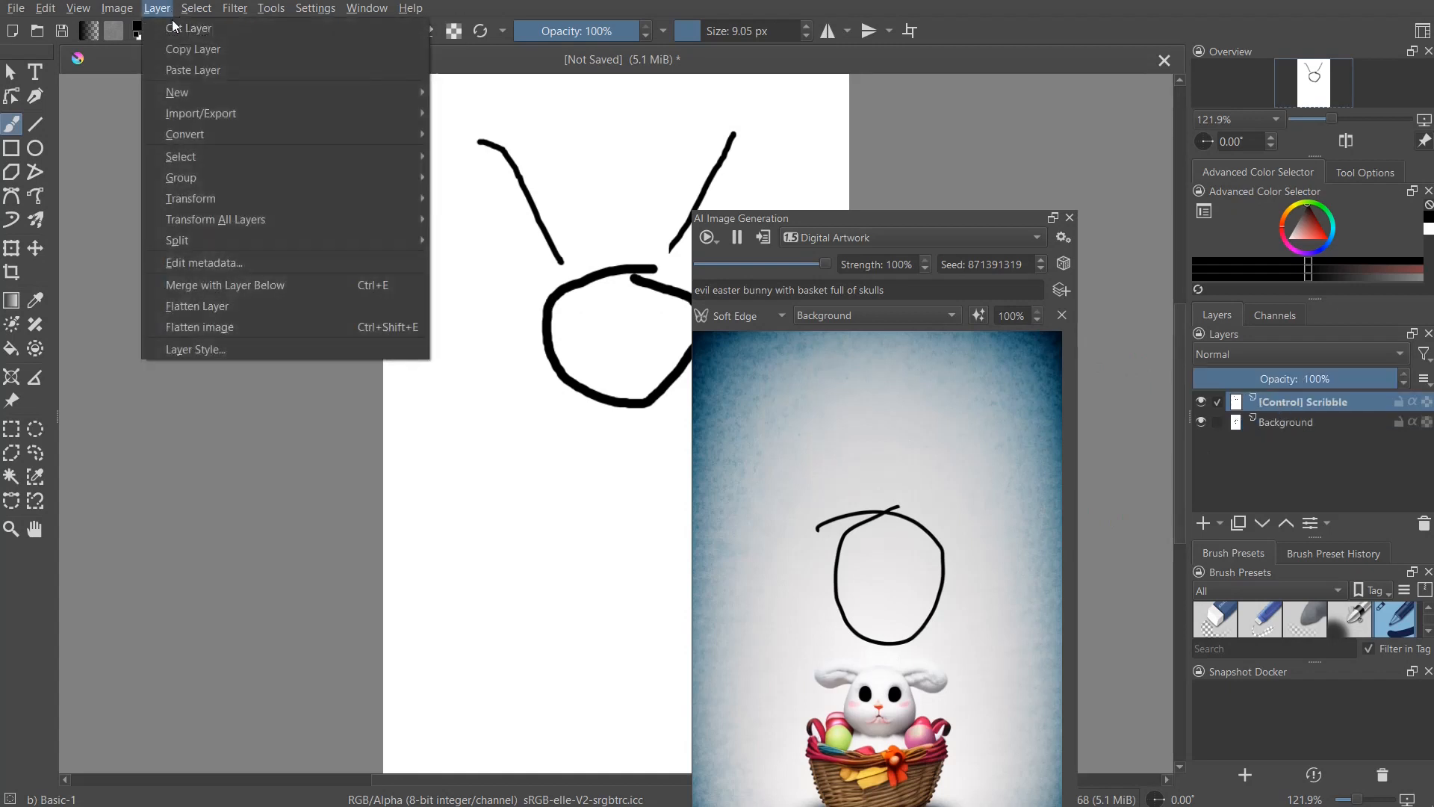
left_click(183, 29)
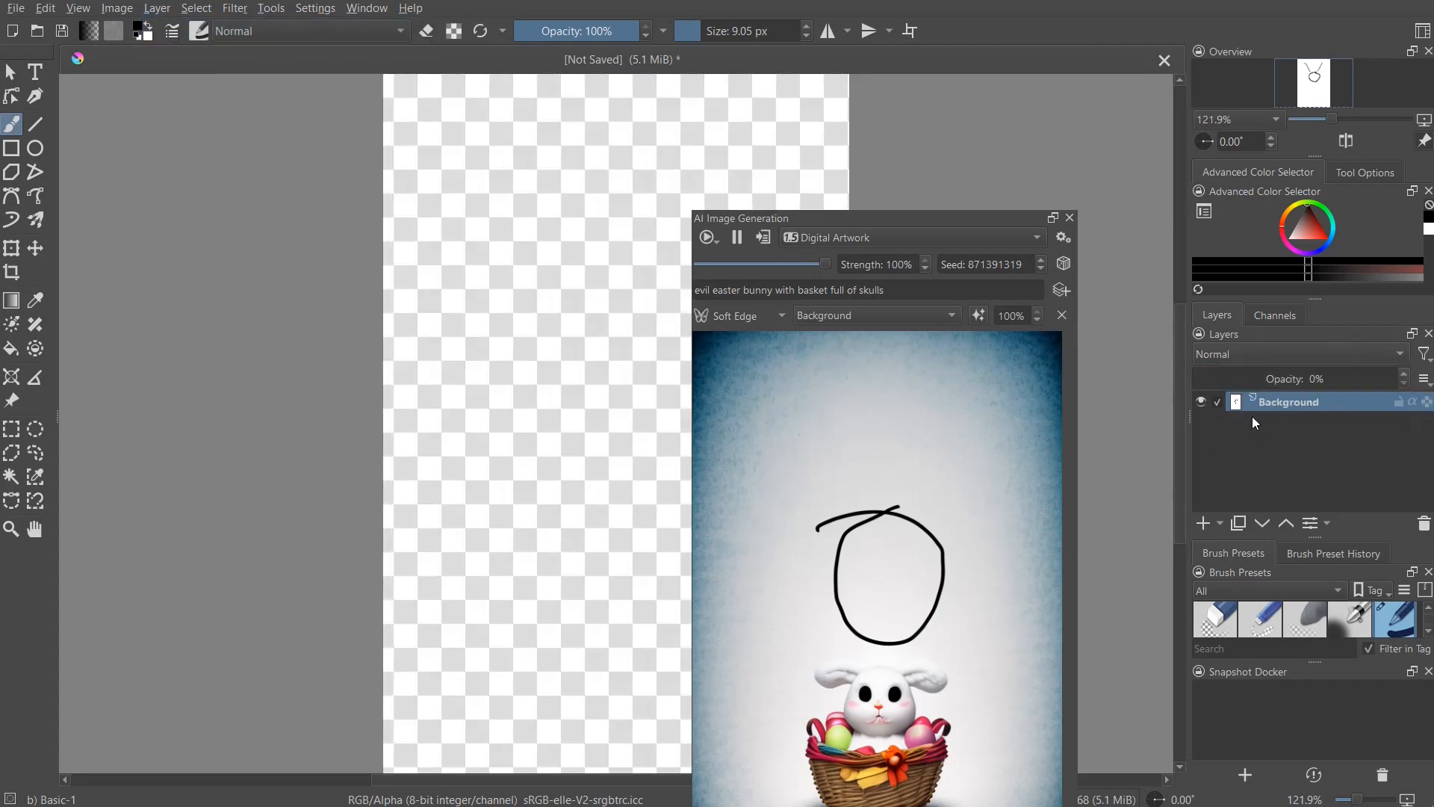
left_click_drag(795, 221, 955, 82)
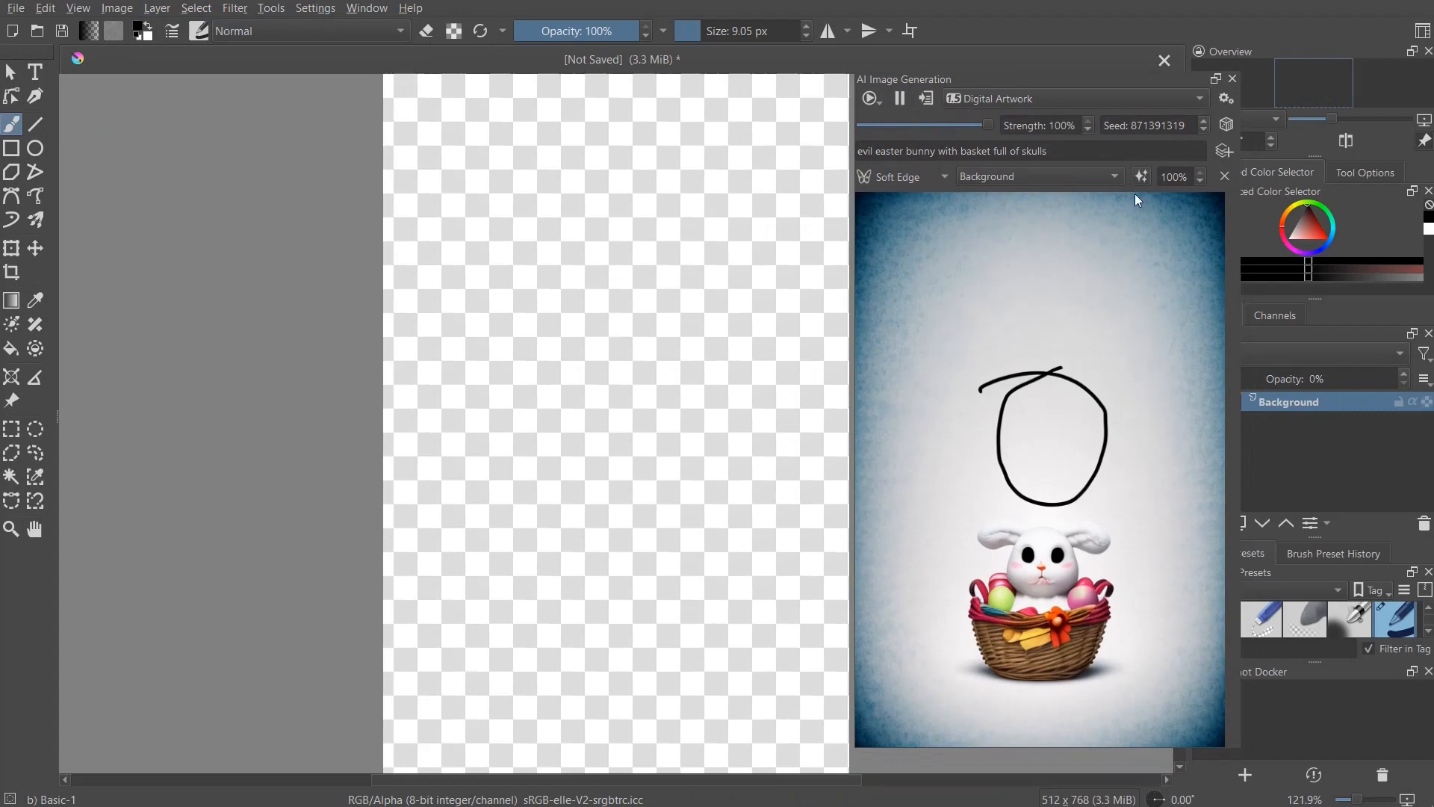
- Replace the existing control with a new Soft Edge control and generate its control layer from the current image
left_click(1229, 176)
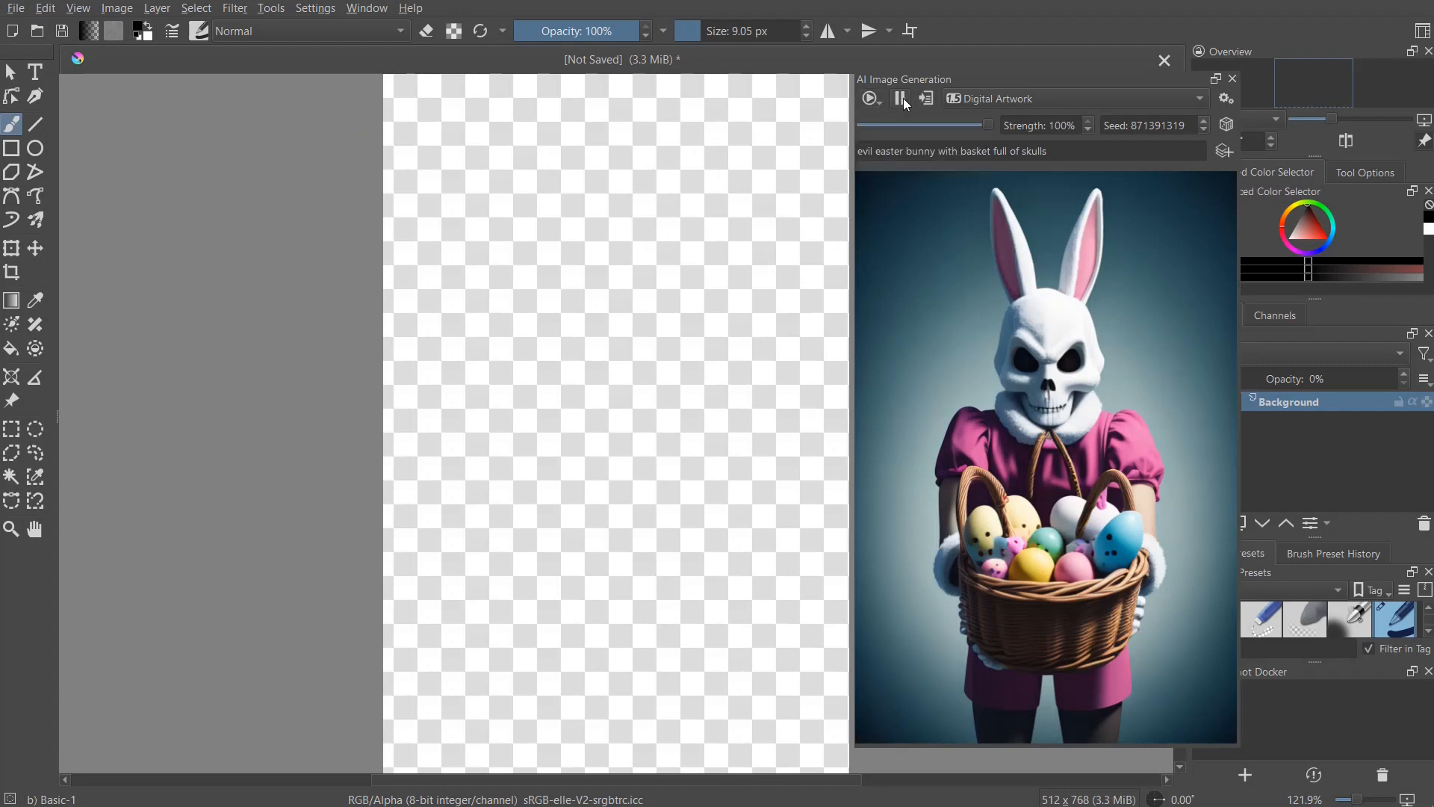
left_click(1226, 151)
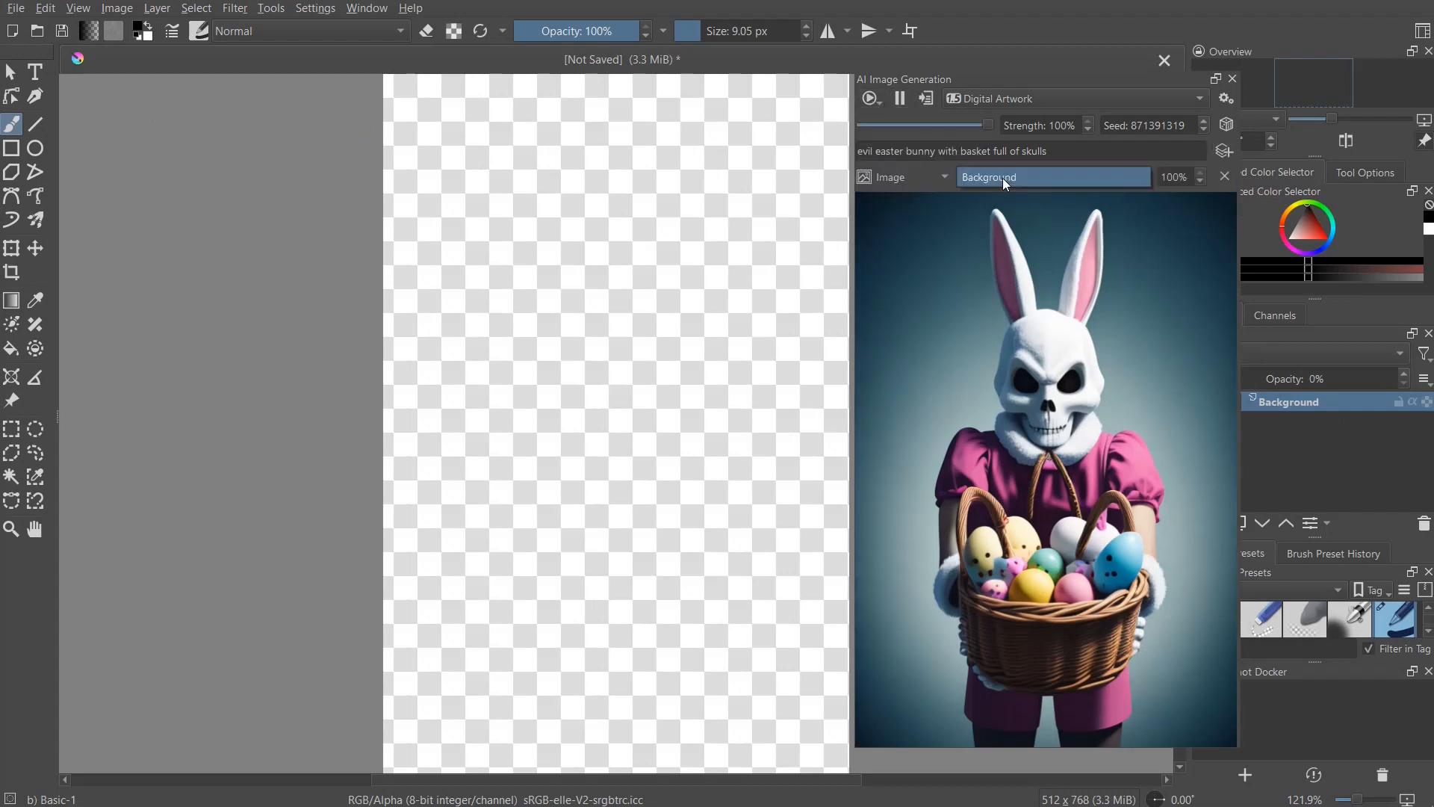
left_click(941, 177)
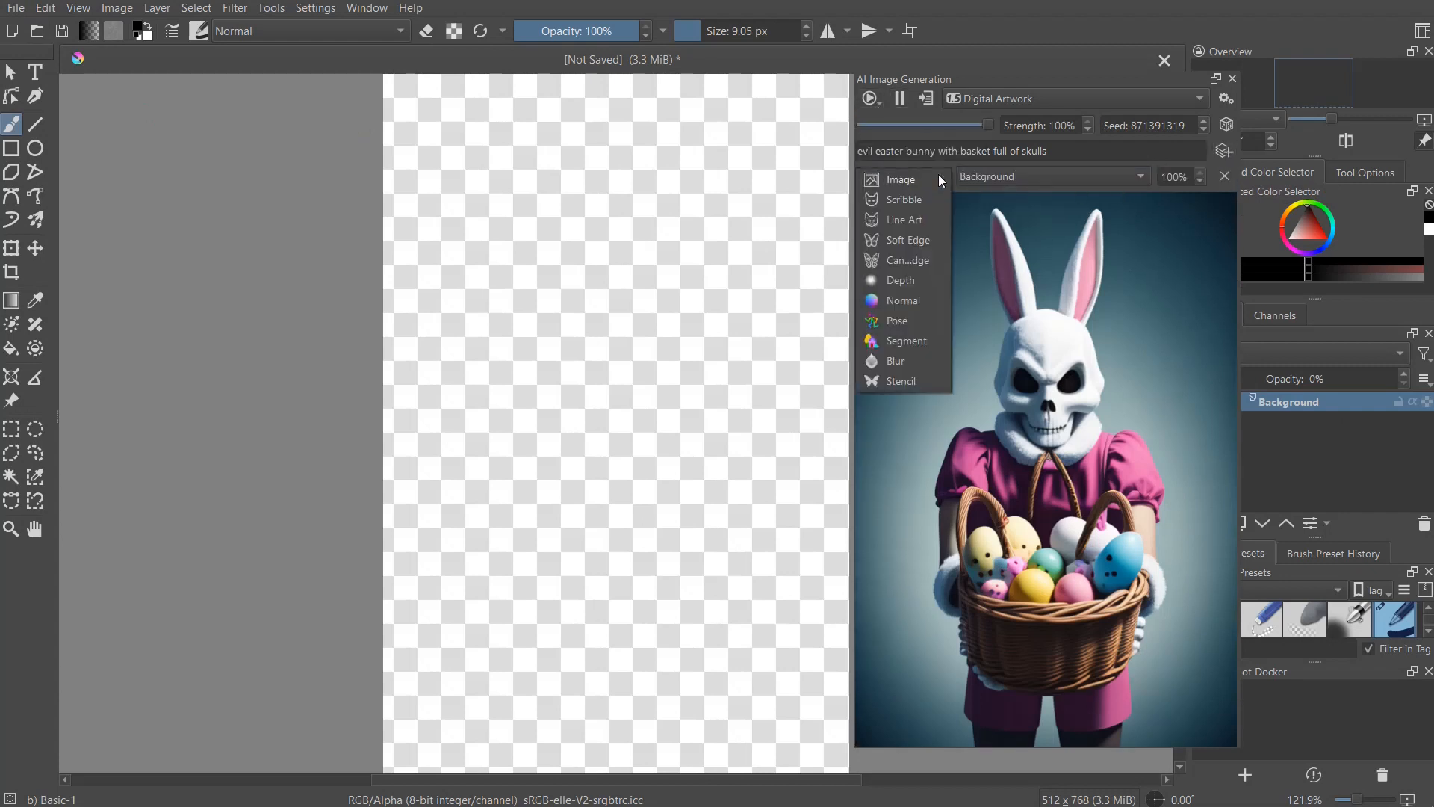
left_click(914, 244)
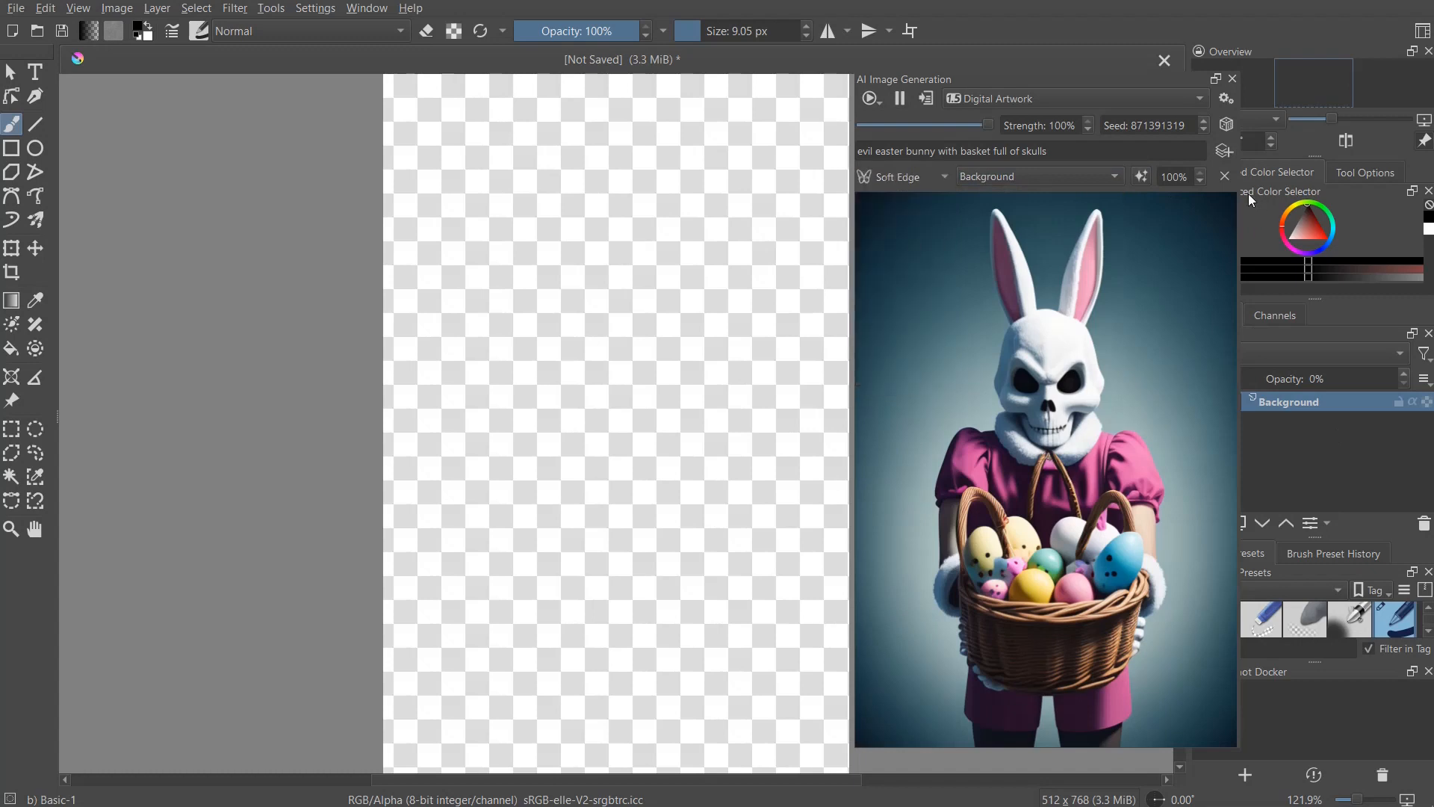
left_click(1144, 178)
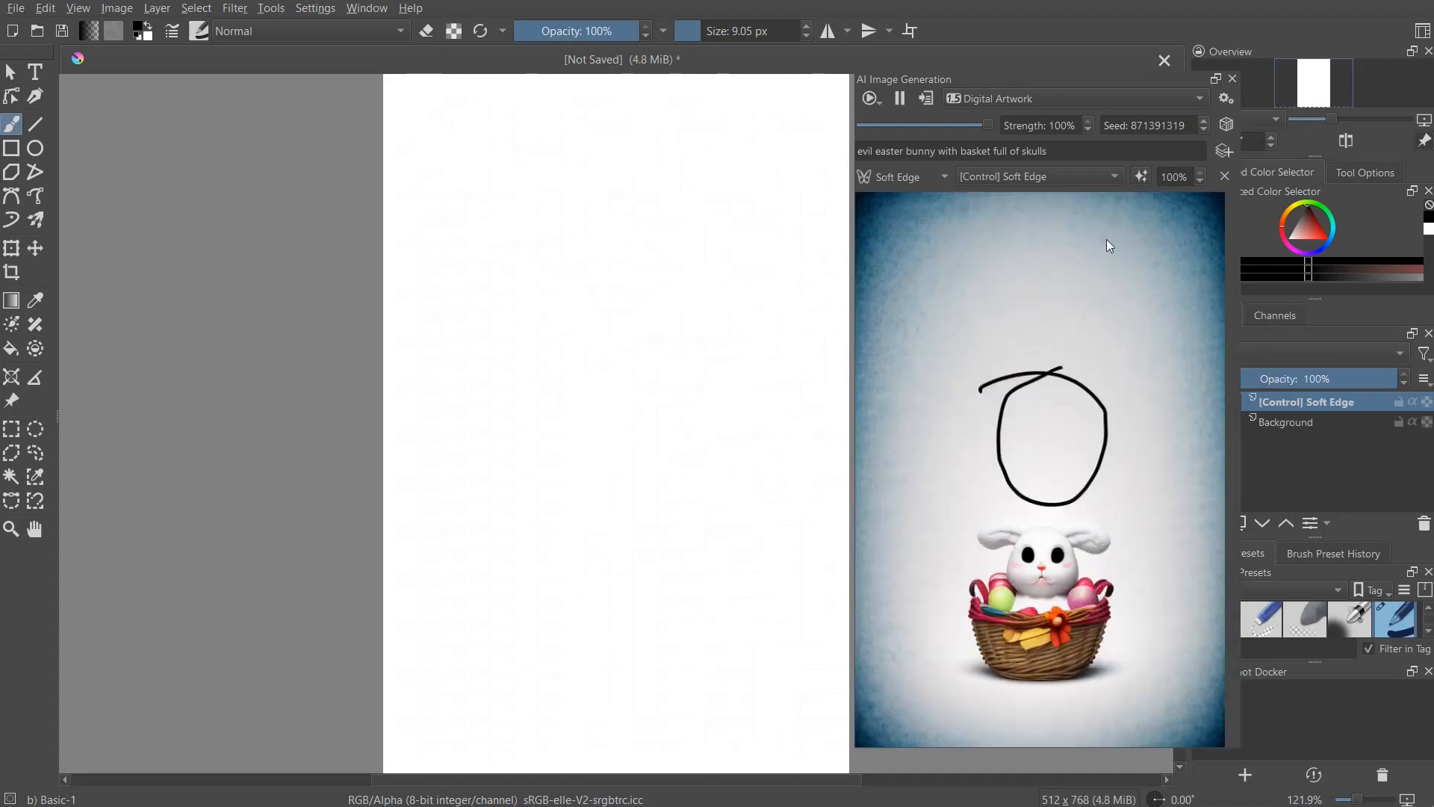
- Lower the Soft Edge control strength to 60%
left_click(1199, 181)
left_click(1199, 181)
left_click(1199, 182)
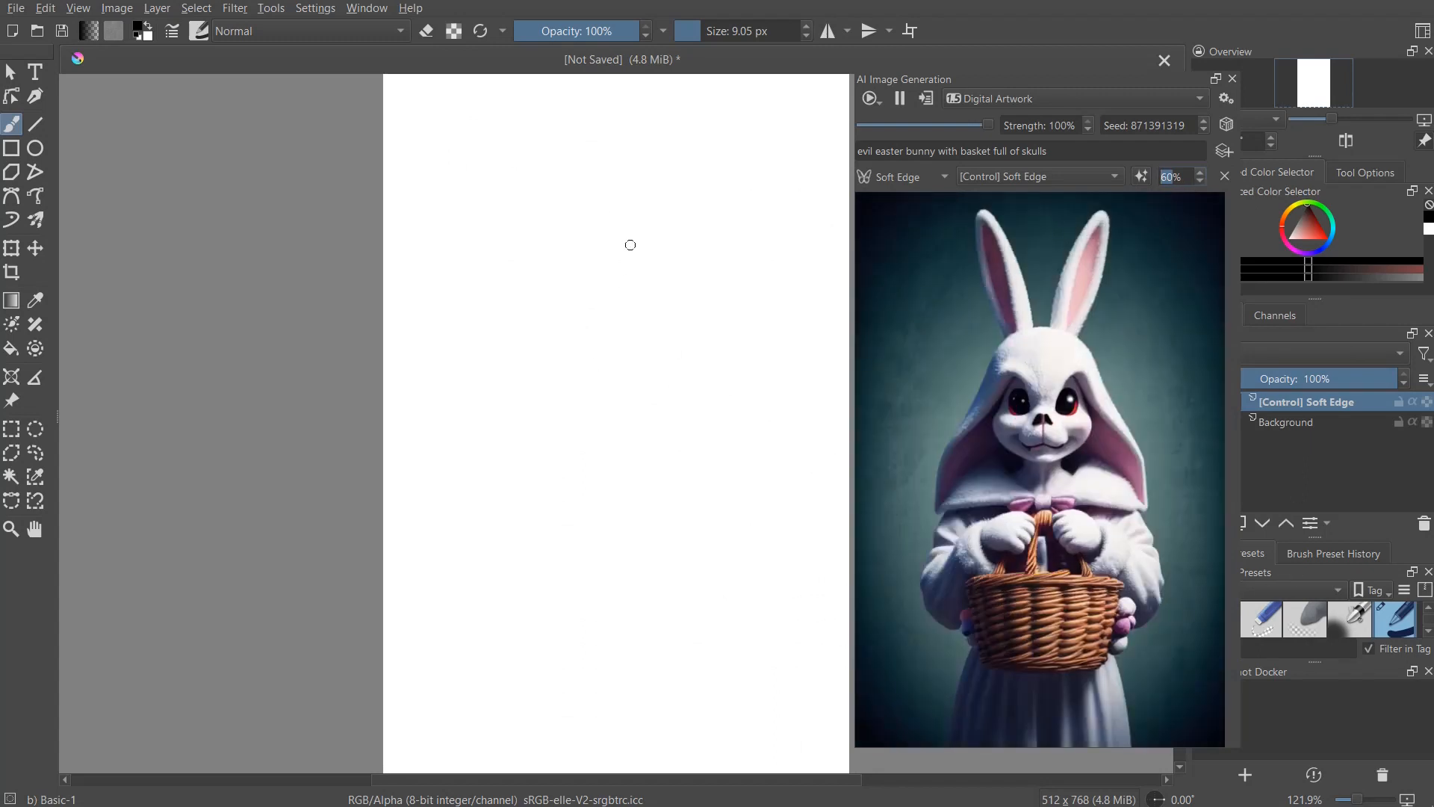
- Sketch a round head, two splayed body lines, one straight ear and one bent ear on the control layer, and set the control strength to 50%
mouse_move(627, 241)
left_mouse_down()
mouse_move(698, 362)
mouse_move(596, 244)
left_mouse_up()
left_click_drag(596, 364, 493, 724)
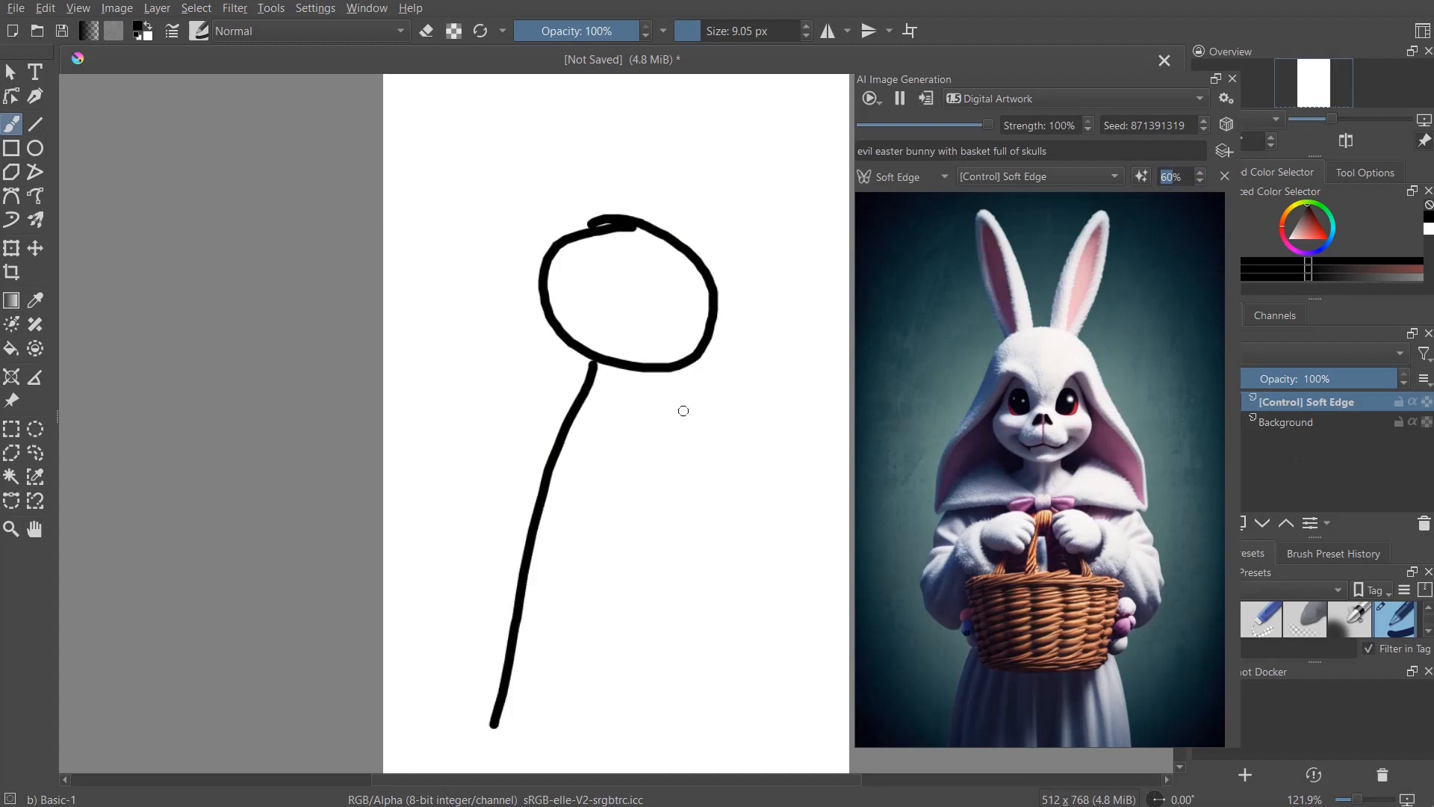
mouse_move(670, 375)
left_mouse_down()
mouse_move(776, 660)
mouse_move(782, 722)
left_mouse_up()
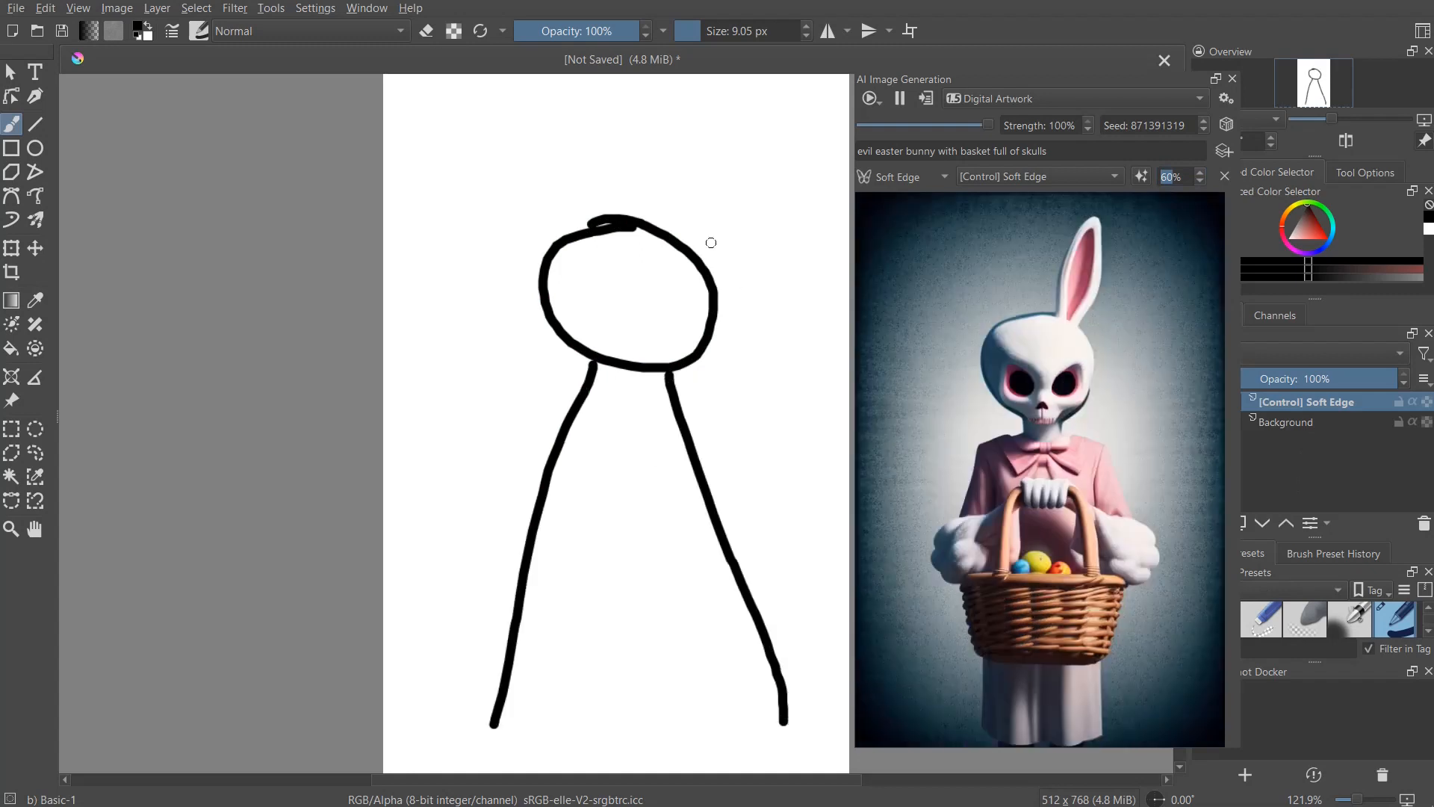
left_click_drag(688, 245, 735, 137)
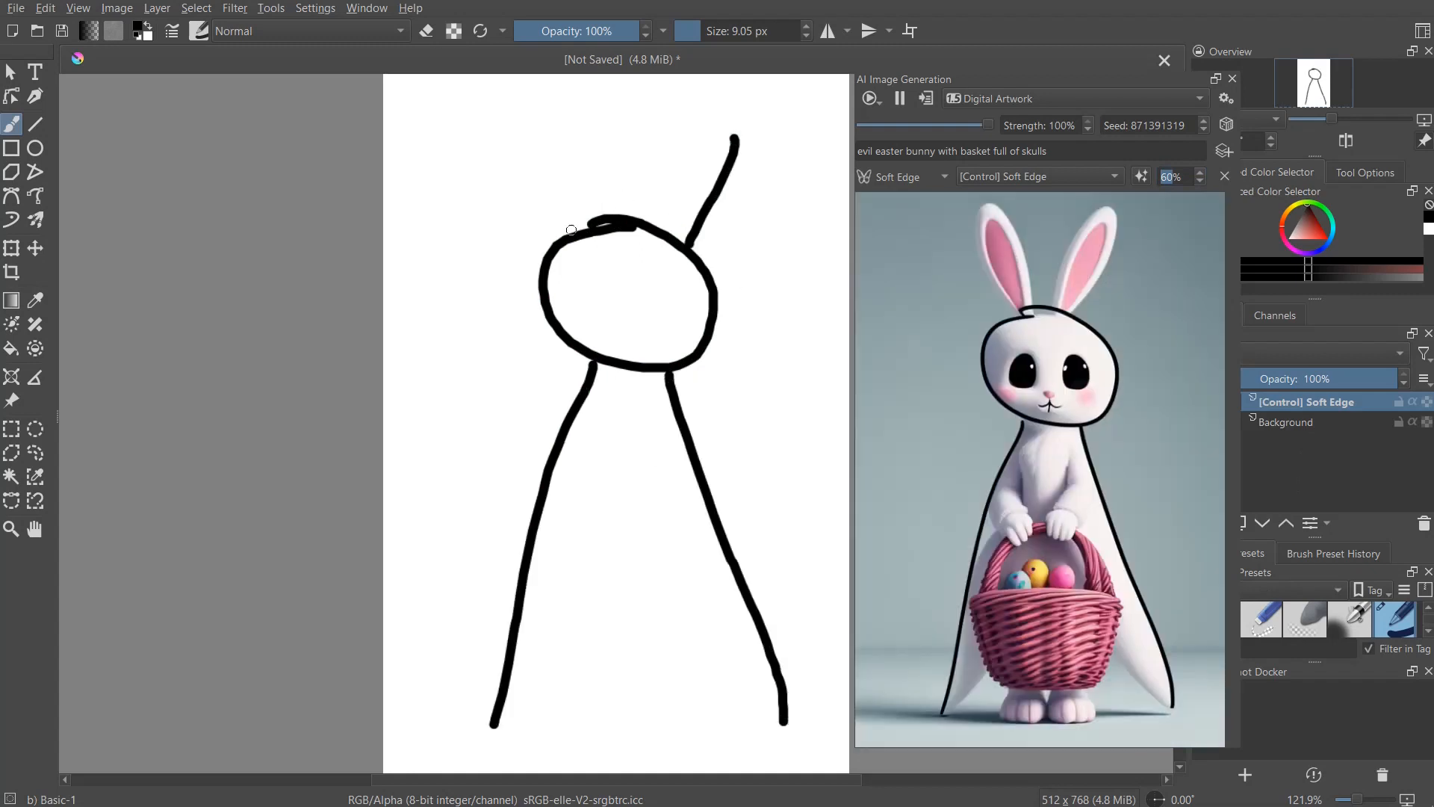
mouse_move(574, 232)
left_mouse_down()
mouse_move(542, 204)
mouse_move(487, 195)
mouse_move(441, 286)
left_mouse_up()
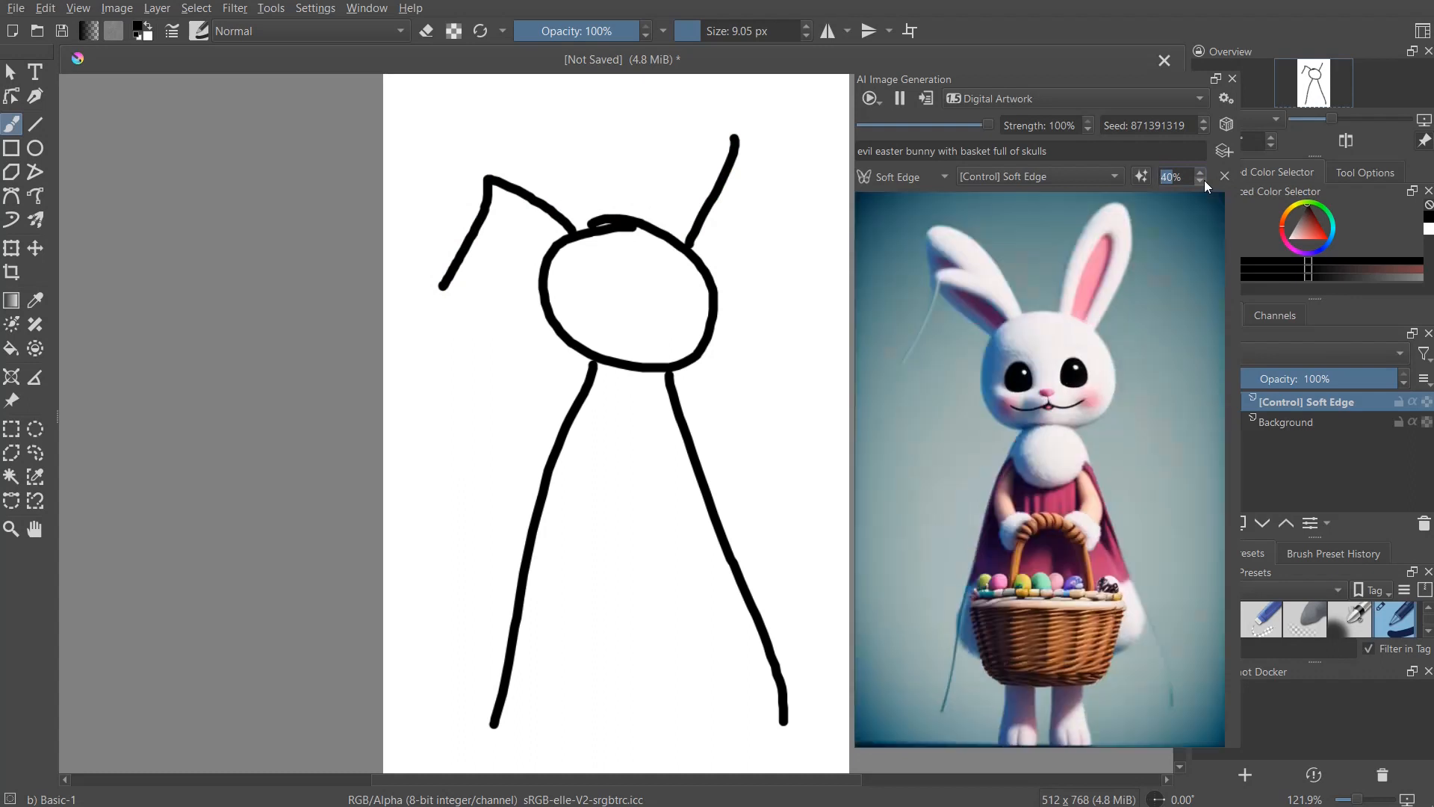
left_click(1200, 173)
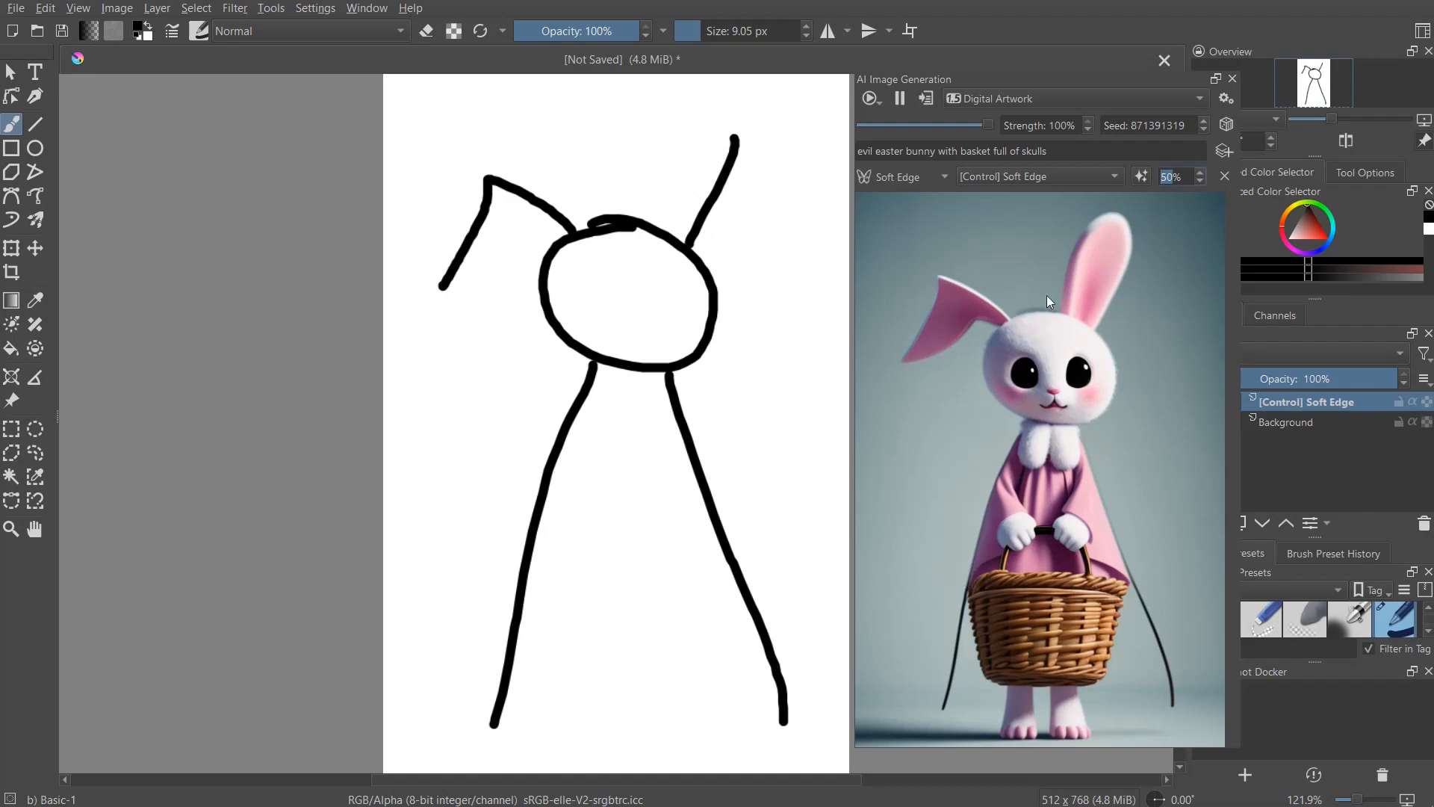
- Review the Python Plugin Manager list in the Krita configuration for the AI Image Diffusion plugin, and close it without changes
left_click(317, 8)
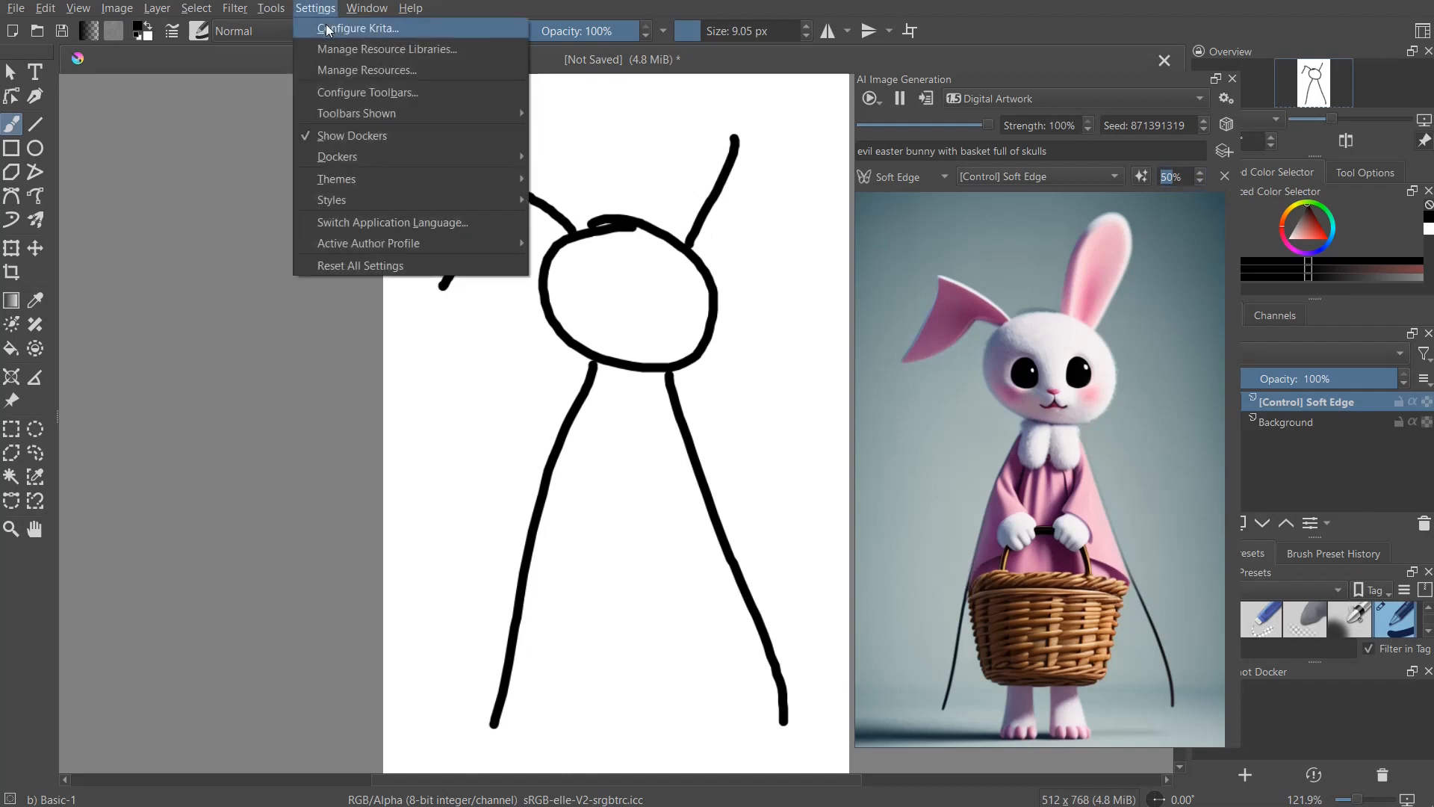
left_click(326, 24)
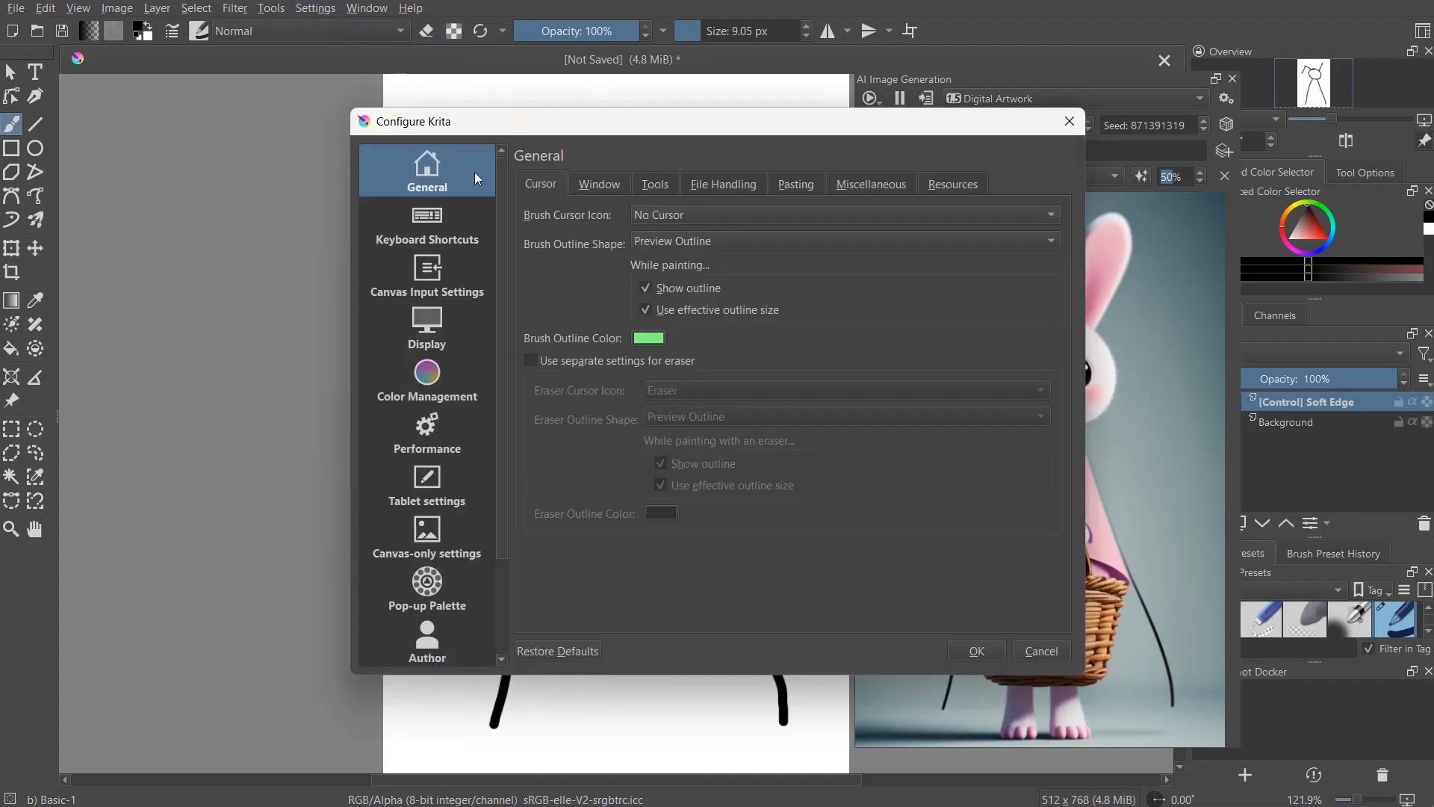
scroll(403, 568, "down", 2)
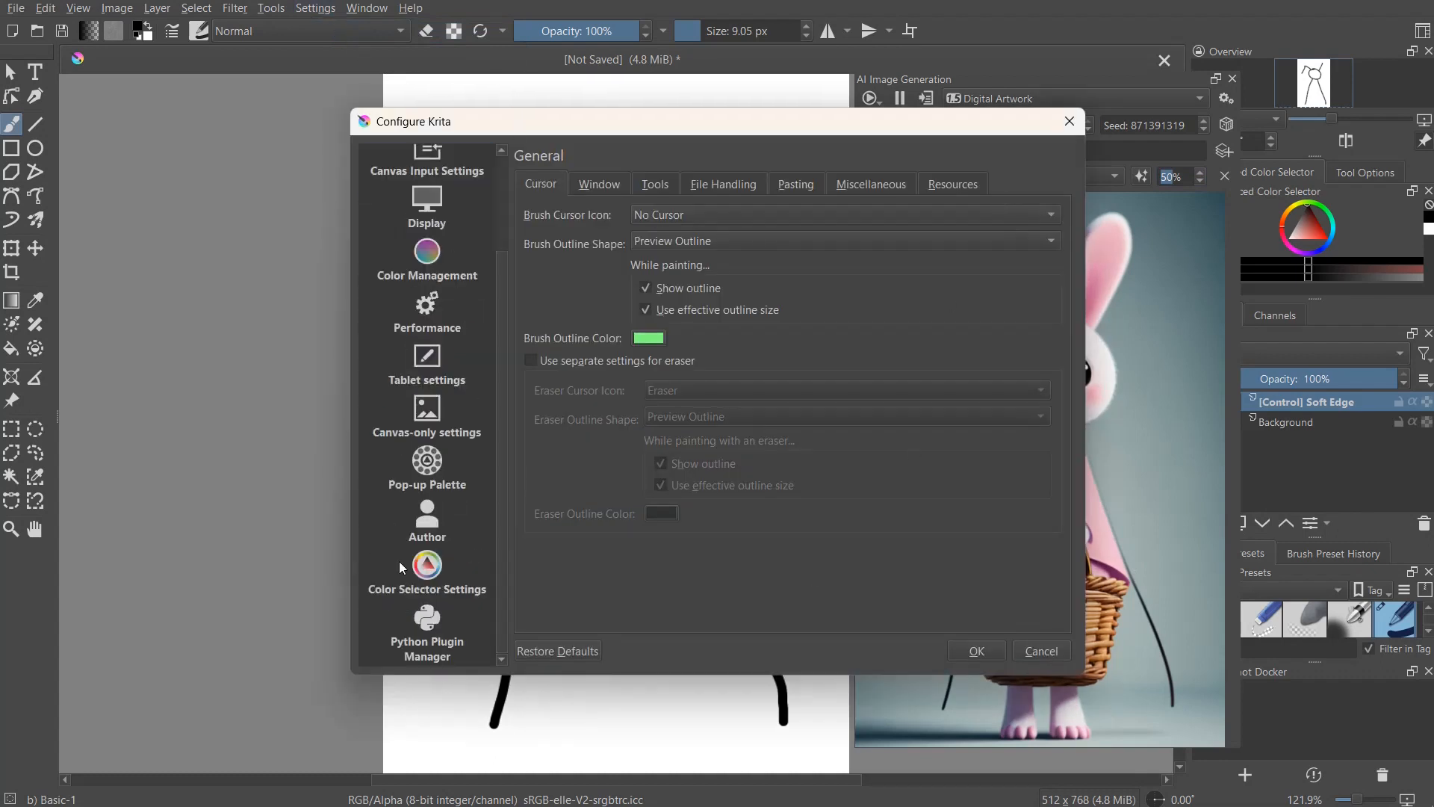
left_click(431, 621)
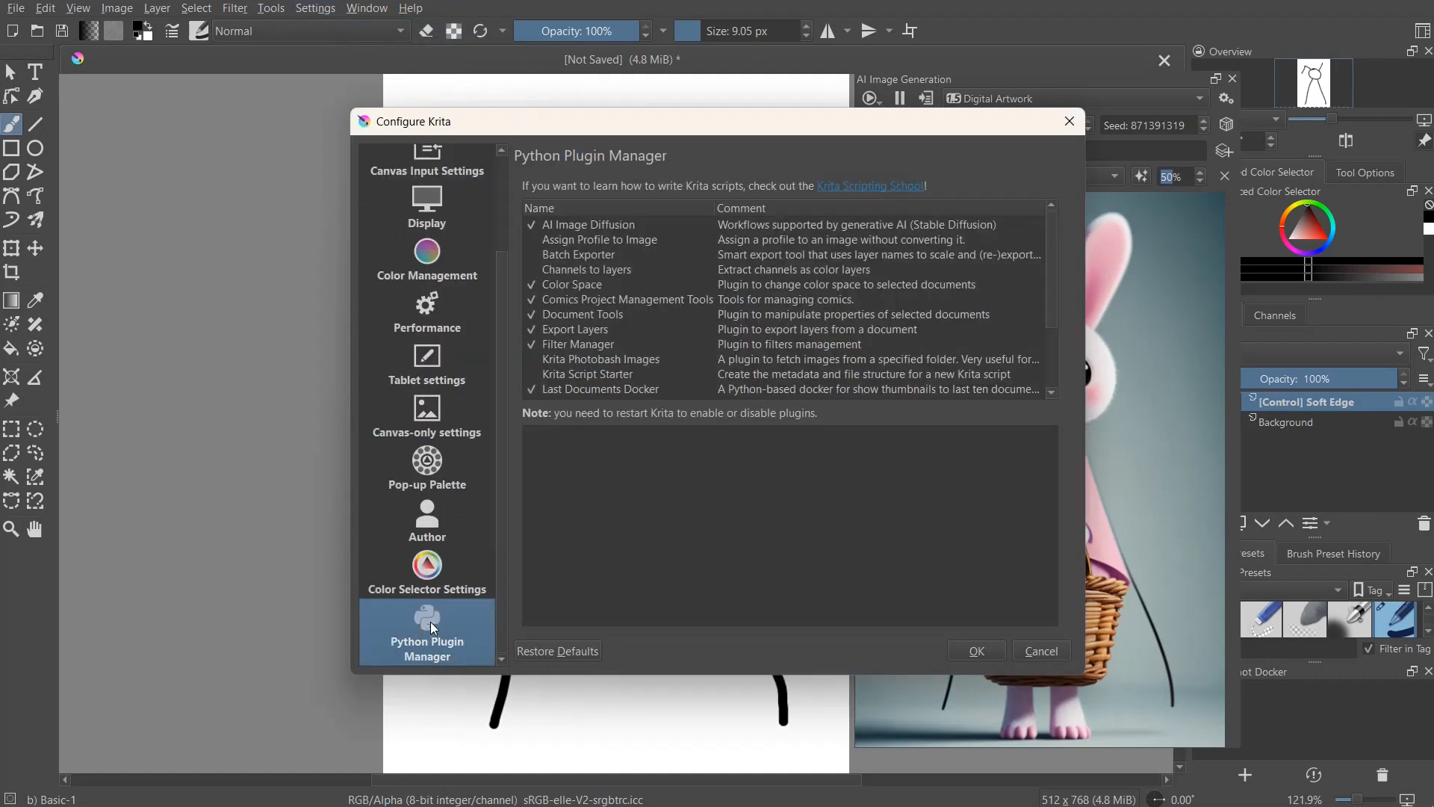
left_click(1047, 651)
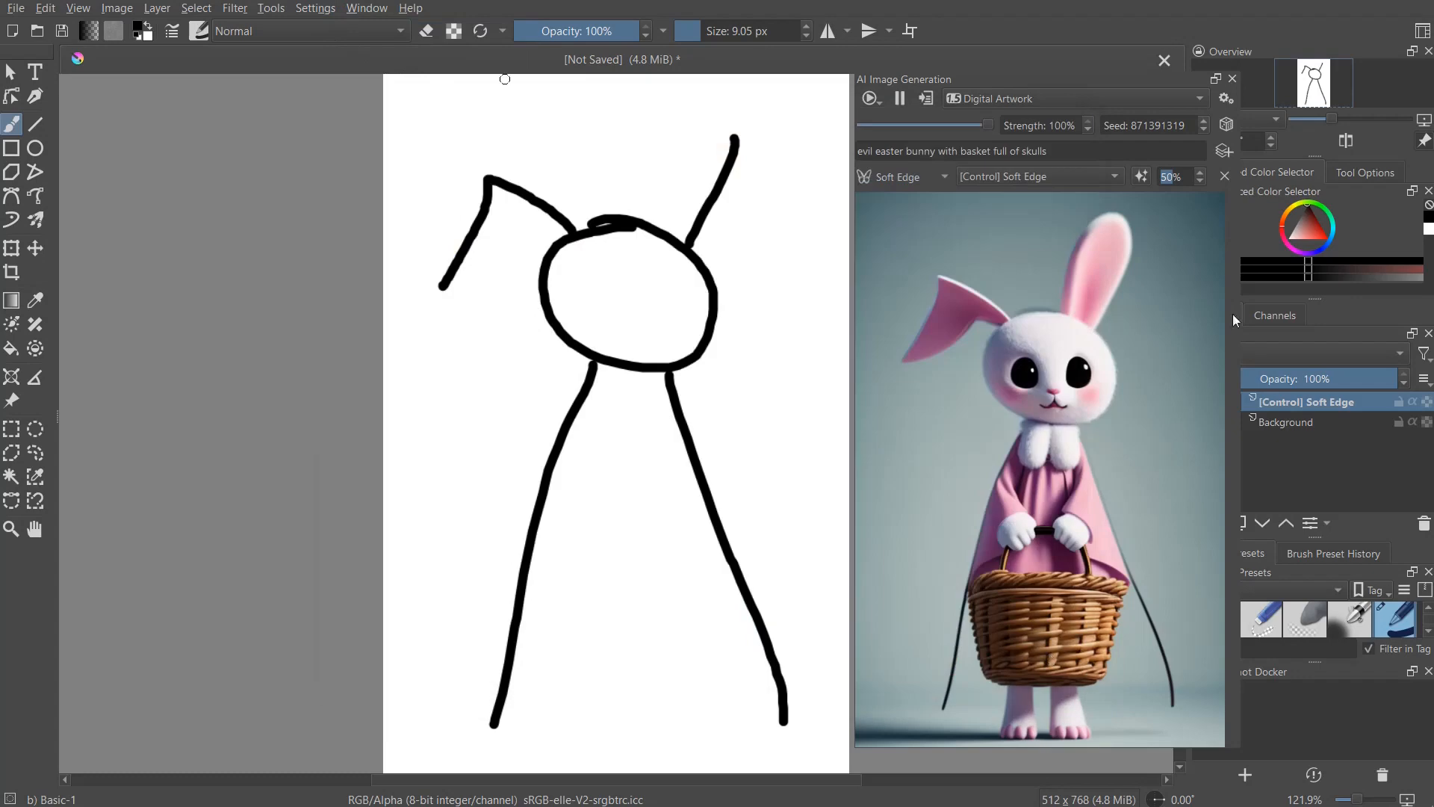
- Examine the AI plugin's server connection settings and the installed control extensions, and close the settings
left_click(1225, 100)
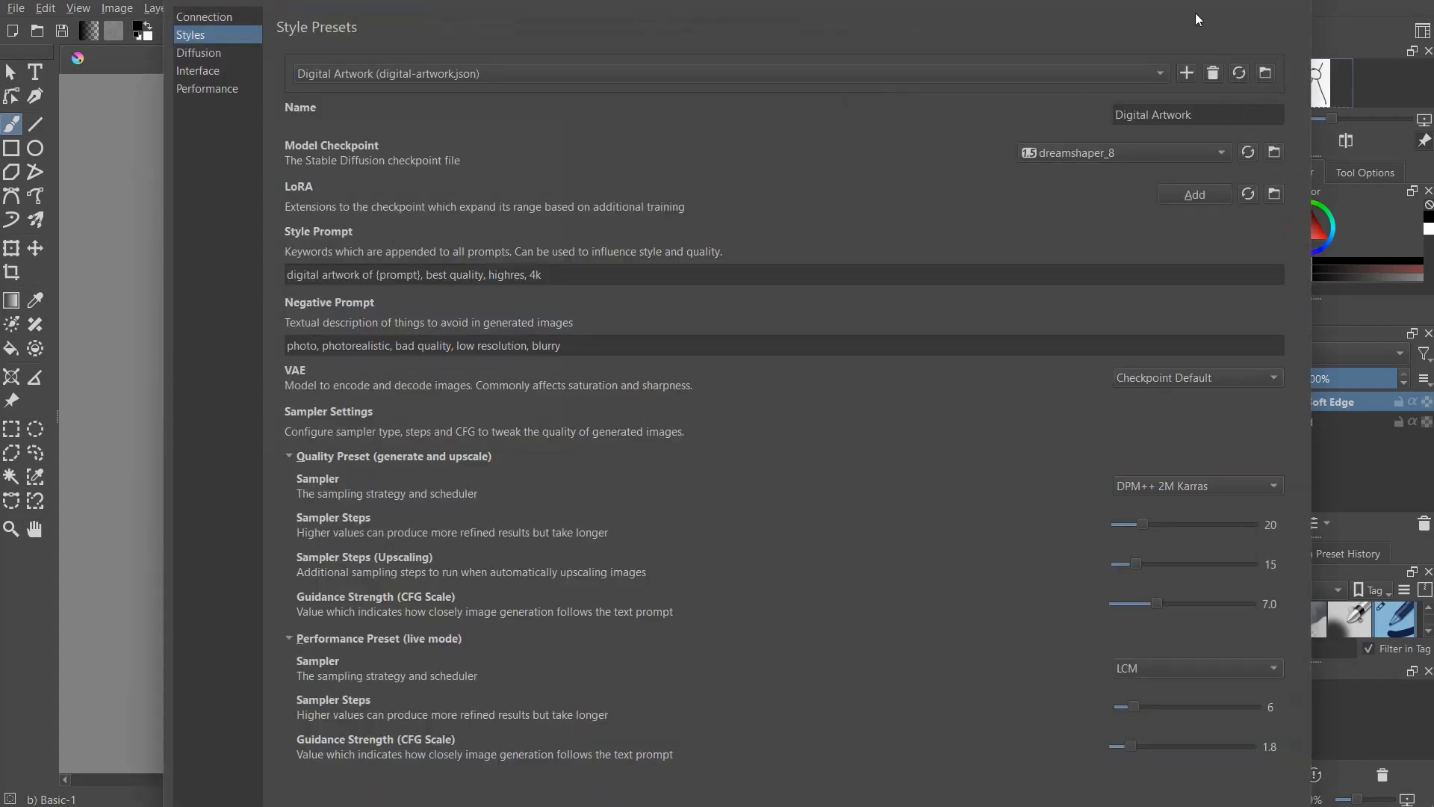
left_click(203, 23)
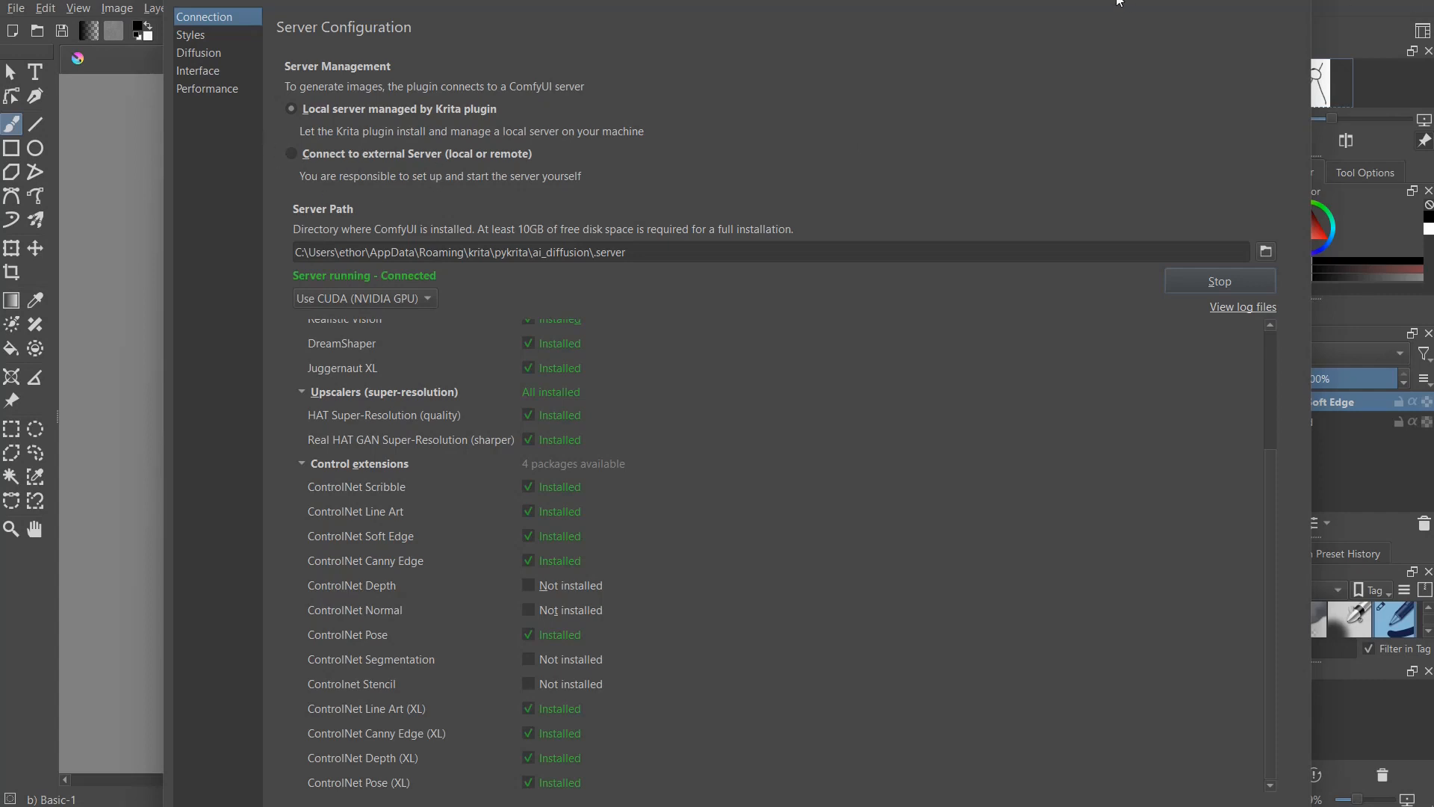
left_click_drag(1118, 0, 1103, 0)
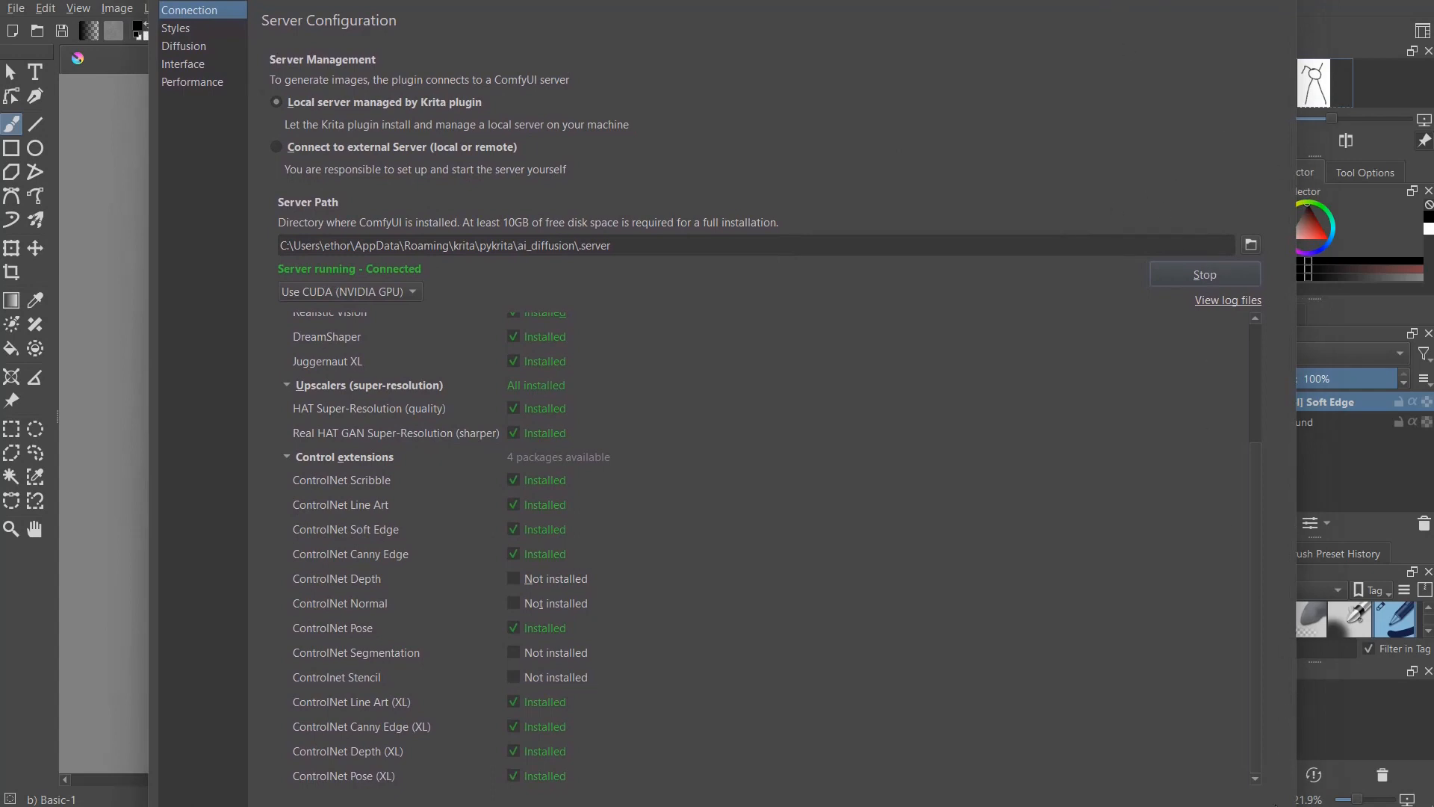
key("Escape")
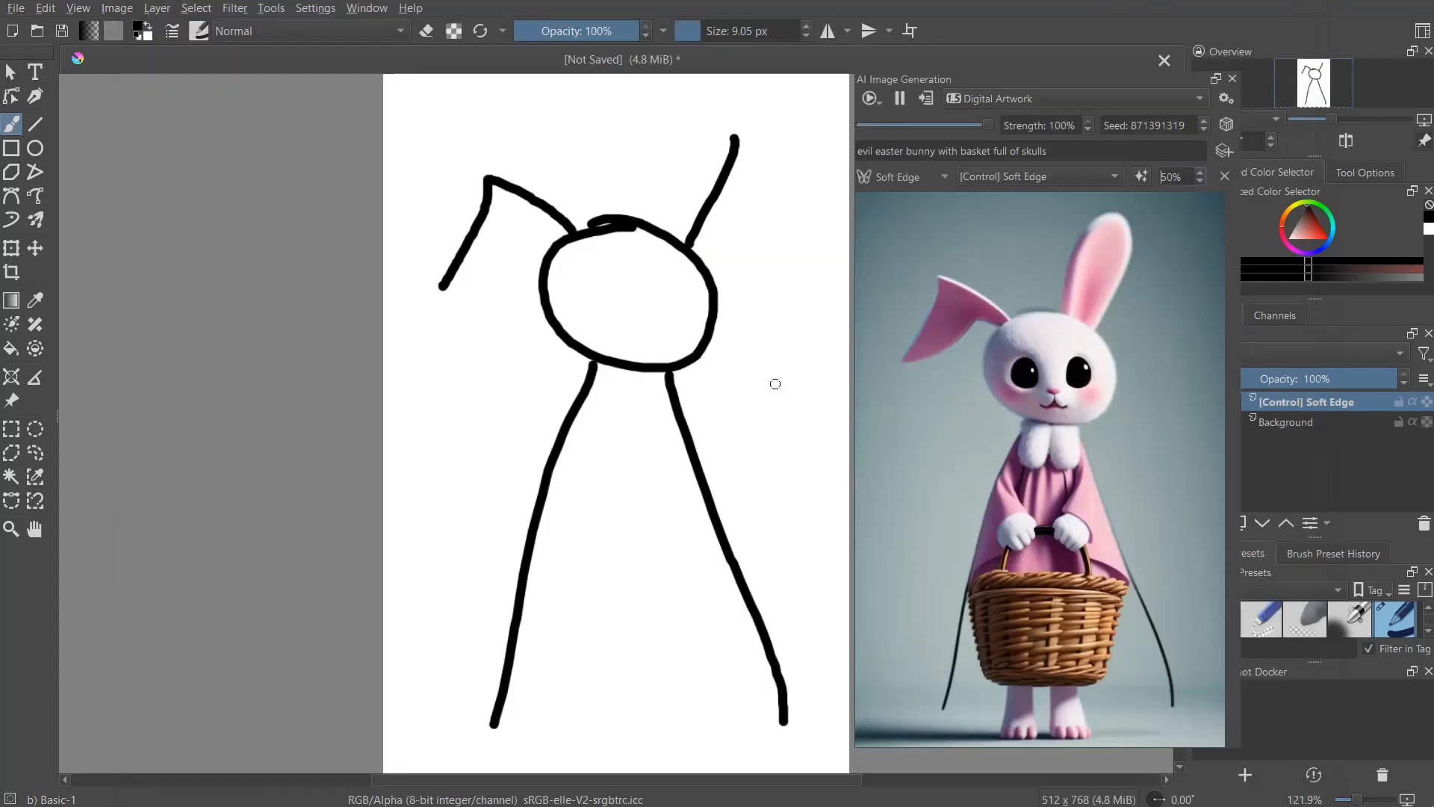